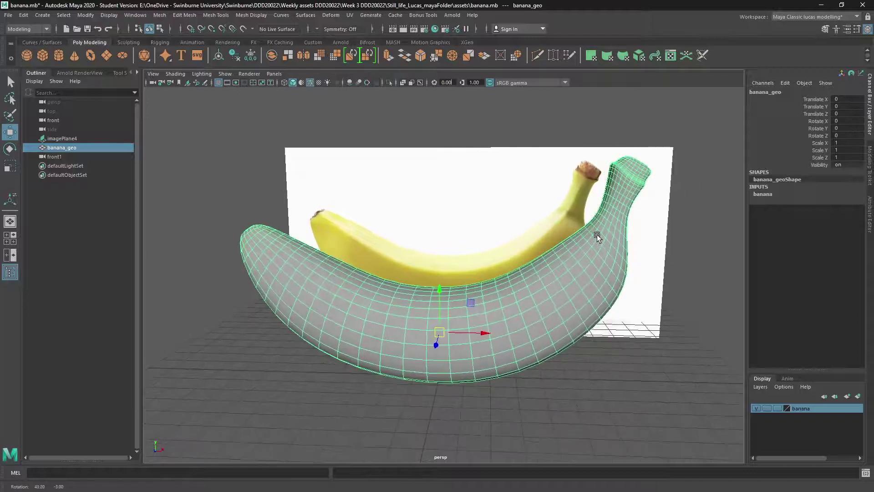
left_click_drag(474, 255, 520, 258, "alt")
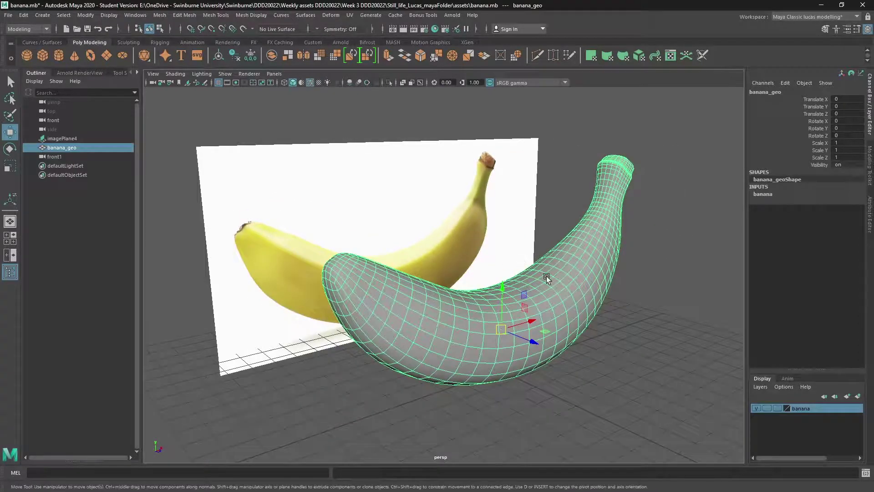
left_click_drag(564, 277, 544, 264, "alt")
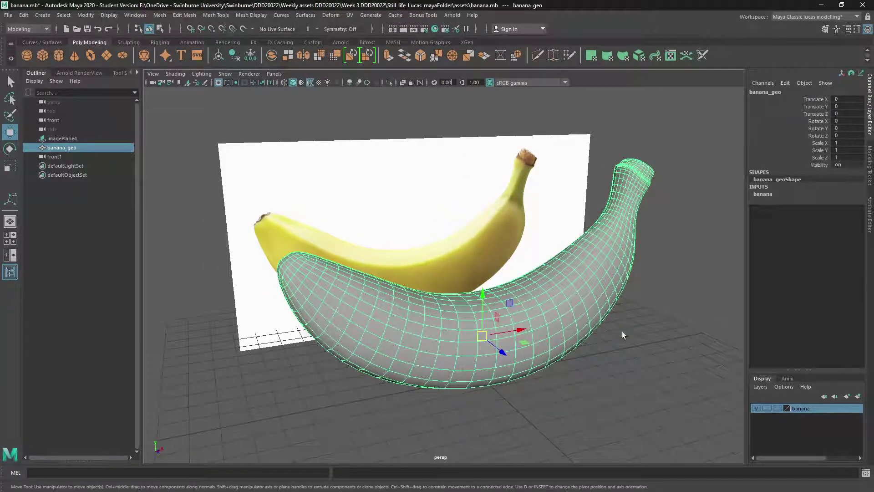
left_click_drag(583, 318, 530, 302, "alt")
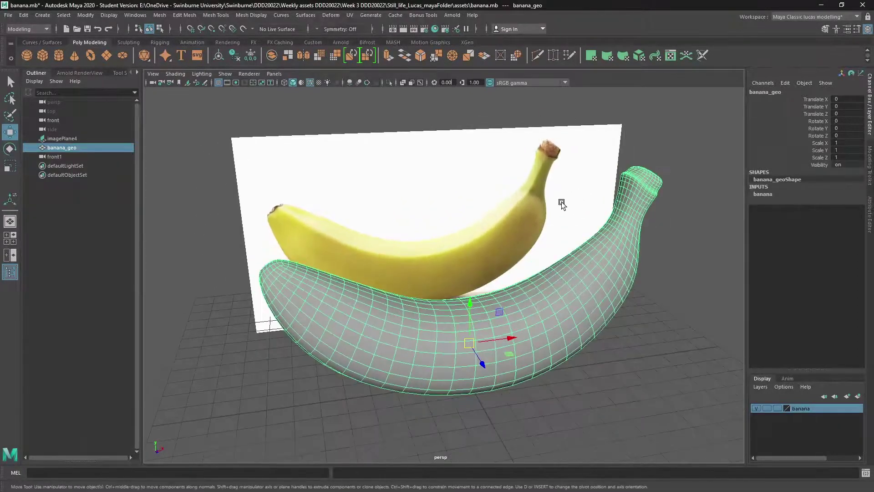
left_click_drag(612, 238, 582, 249, "alt")
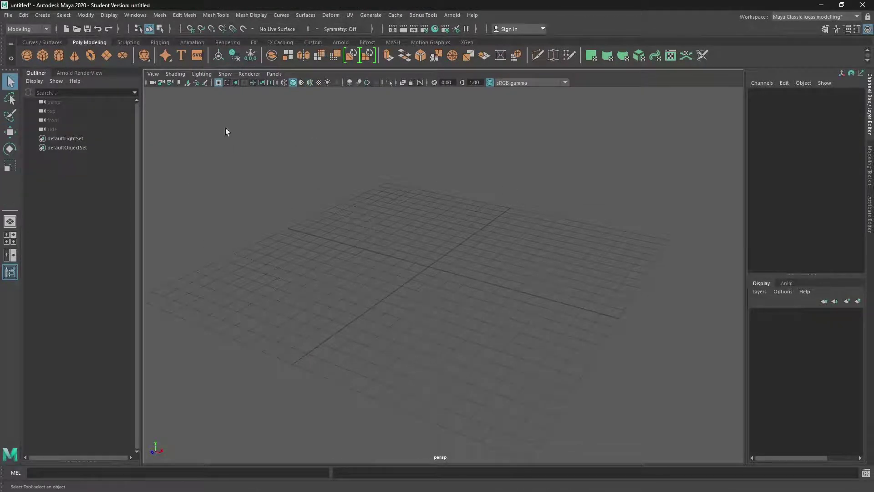
- Import banana.jpg as an image plane in the perspective view and delete it again
left_click(153, 73)
mouse_move(190, 277)
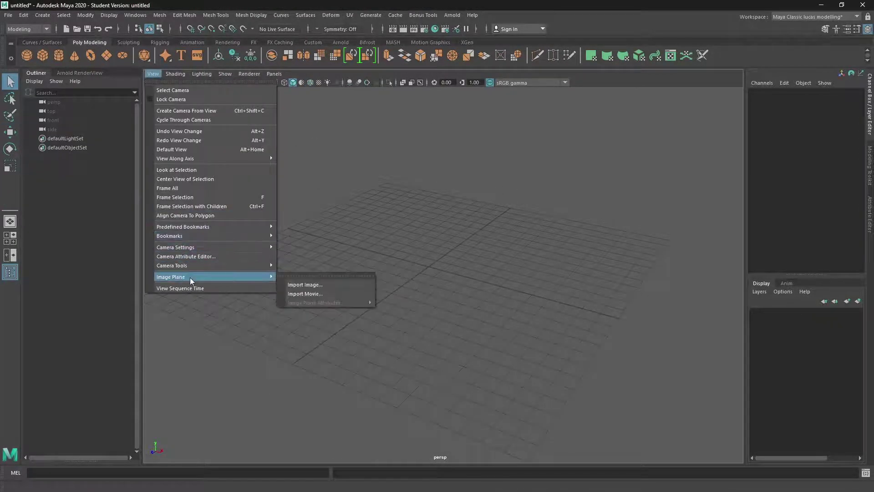
left_click(315, 284)
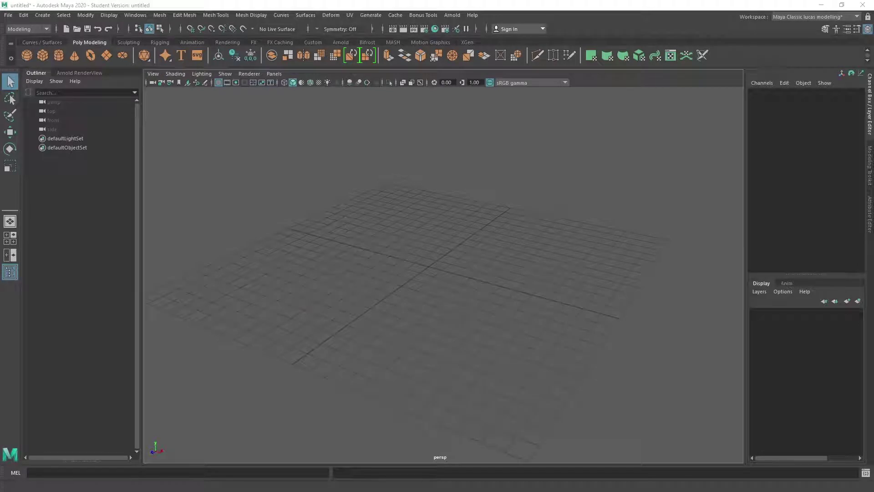
left_click_drag(540, 132, 522, 121)
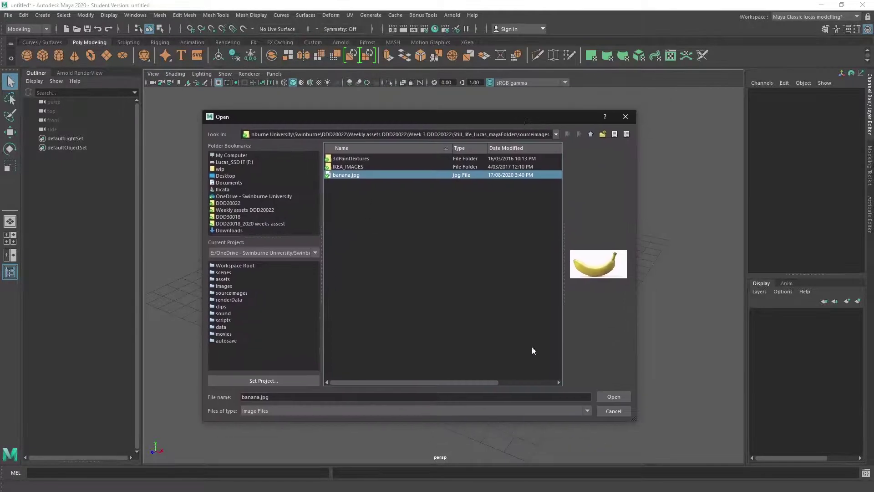
left_click(614, 396)
left_click_drag(523, 314, 571, 314, "alt")
key("alt")
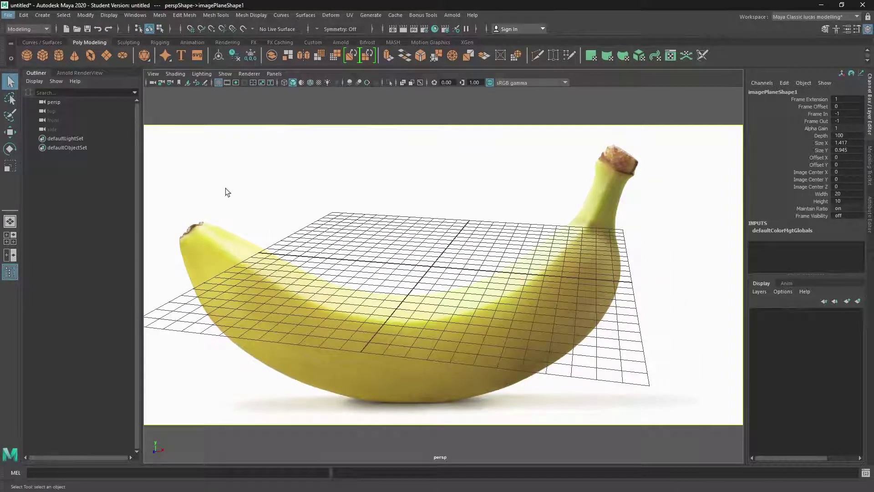
key("space")
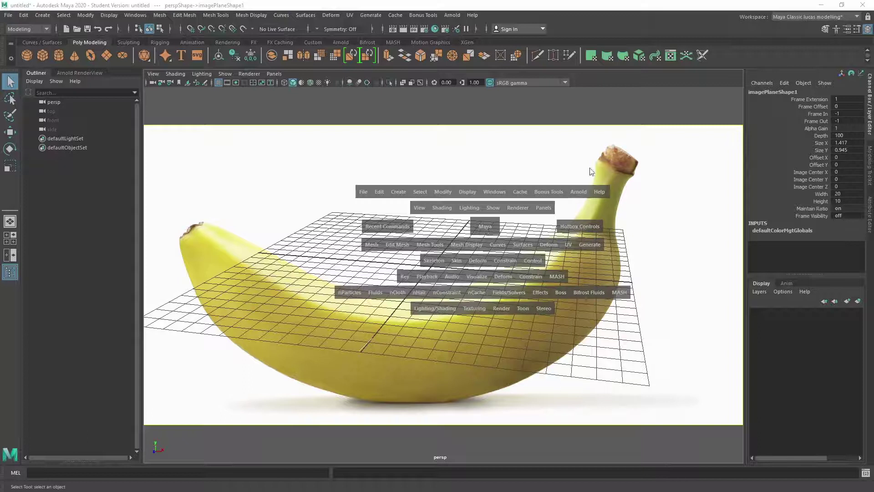
key("Delete")
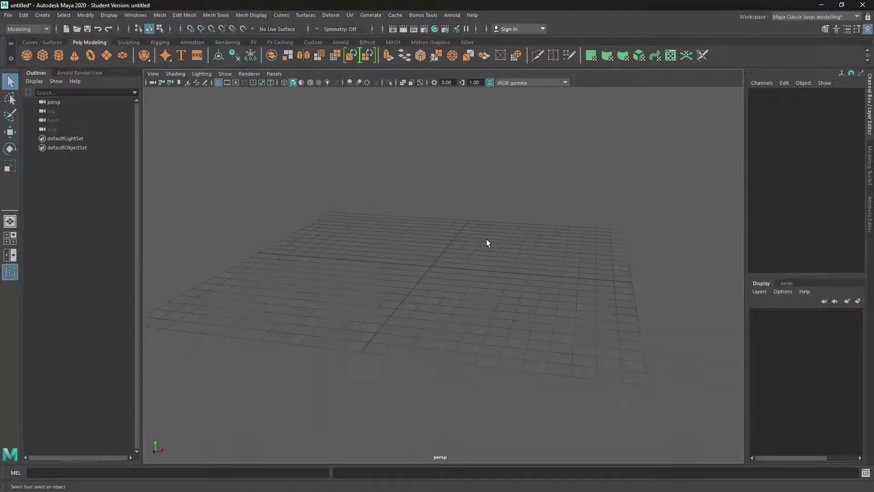
- Import banana.jpg from the sourceimages folder as an image plane in the front view
key("space")
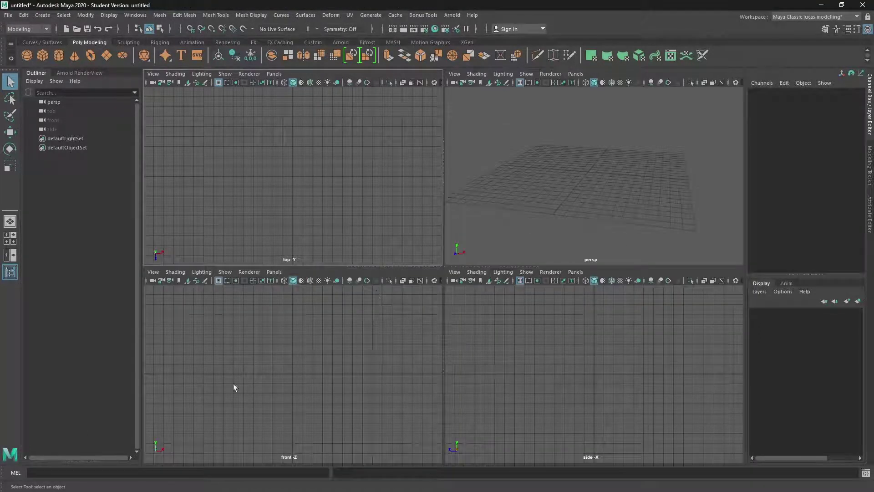
key("space")
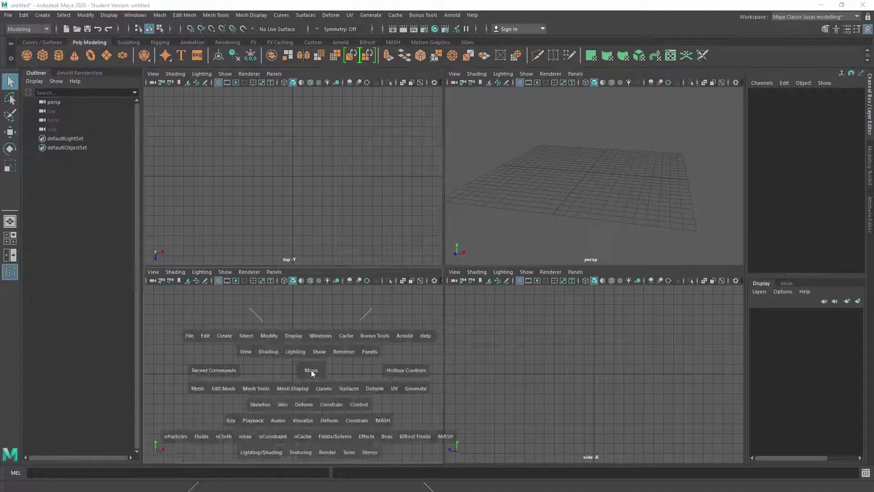
middle_click_drag(422, 258, 479, 298, "alt")
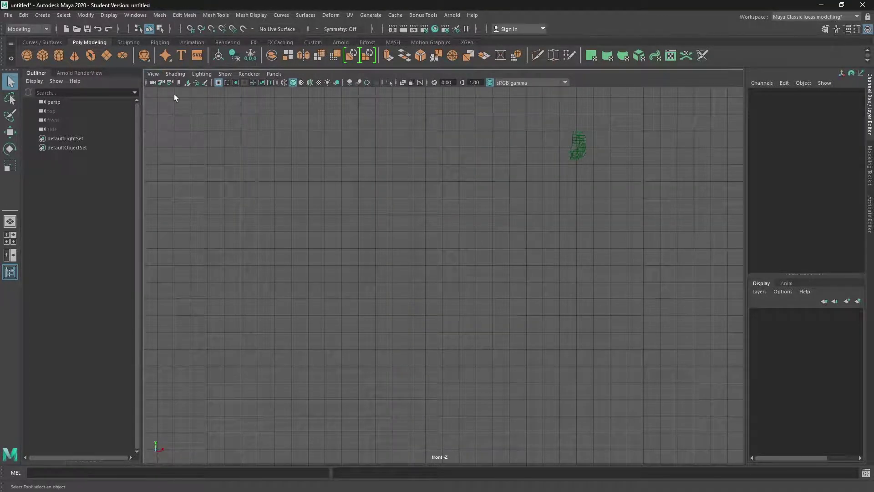
left_click(150, 74)
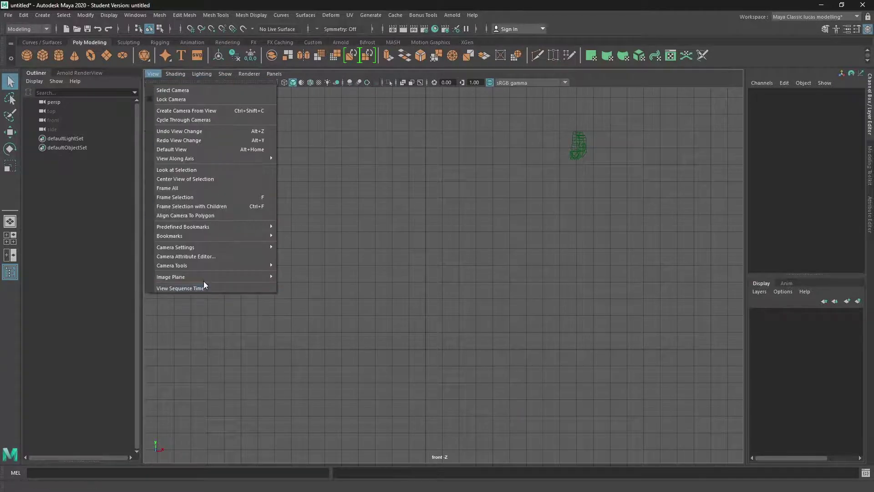
mouse_move(202, 278)
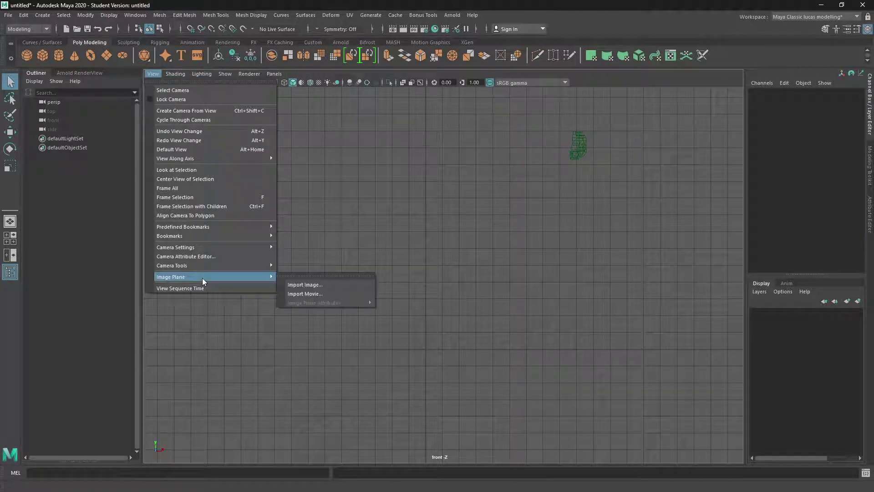
left_click(329, 285)
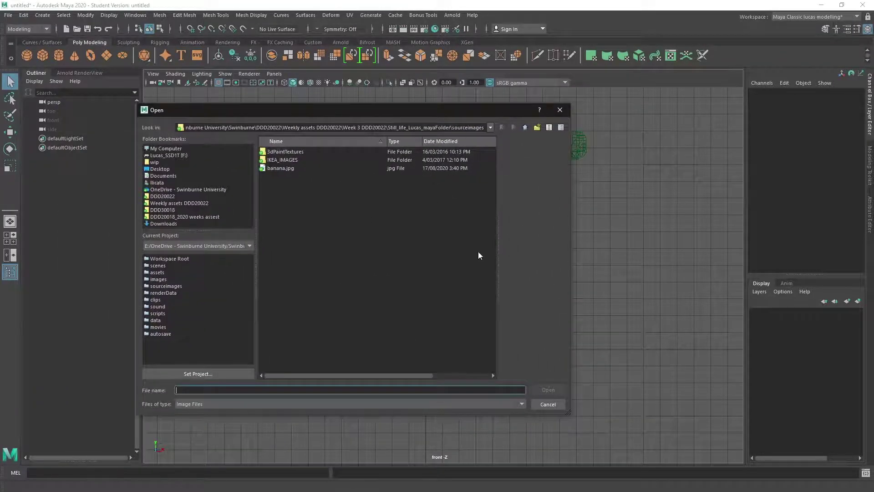
left_click(281, 168)
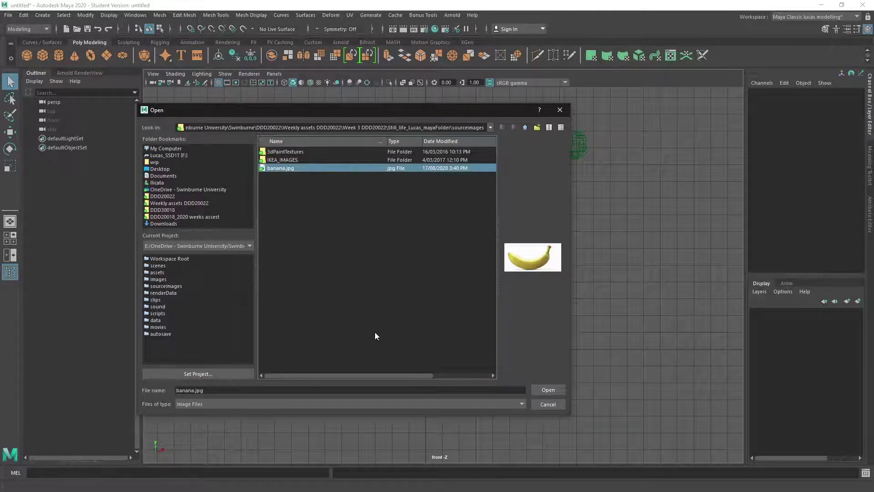
left_click_drag(333, 113, 356, 114)
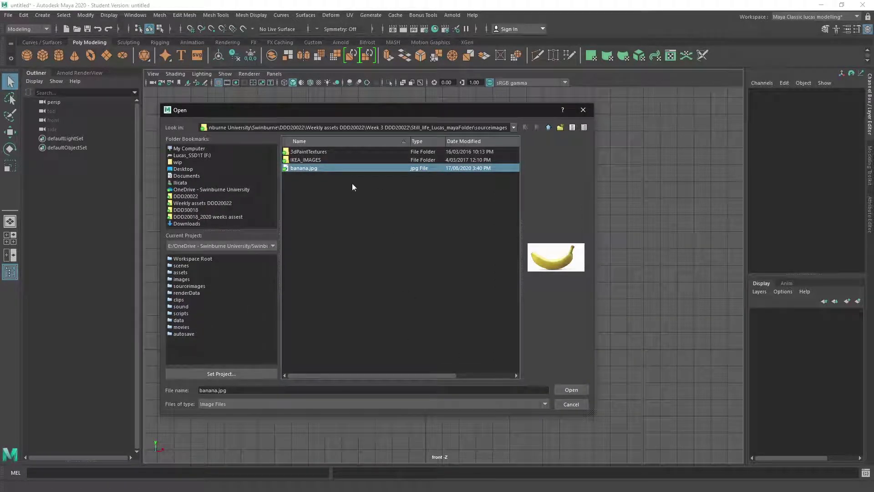
left_click(571, 390)
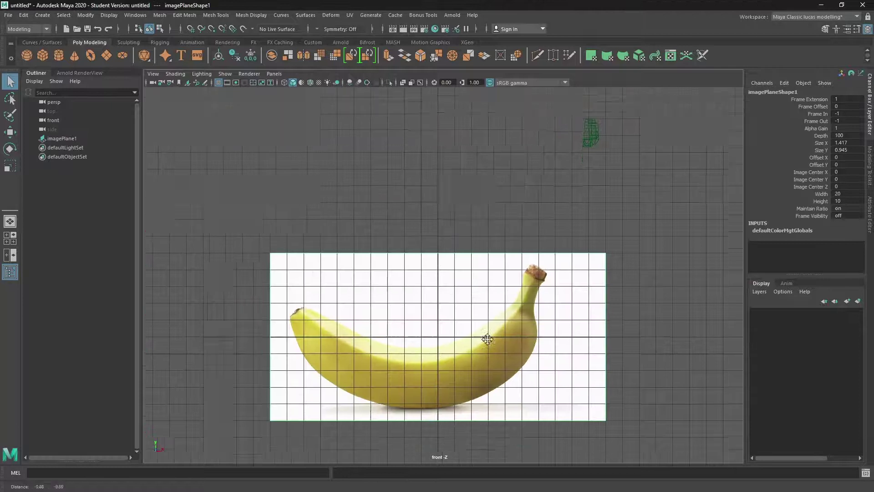
- Raise the banana image plane to about 4.97 in Y and scale it up uniformly to about 1.53
left_click(427, 315)
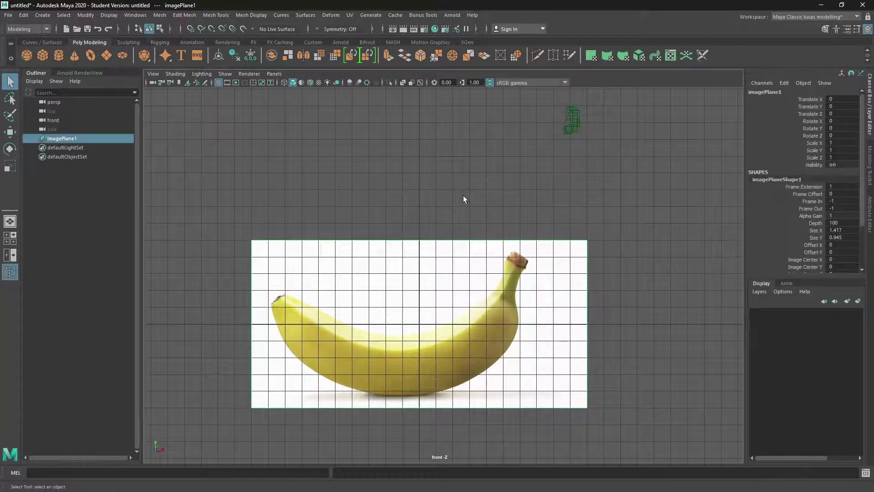
key("w")
left_click_drag(417, 314, 414, 234)
key("r")
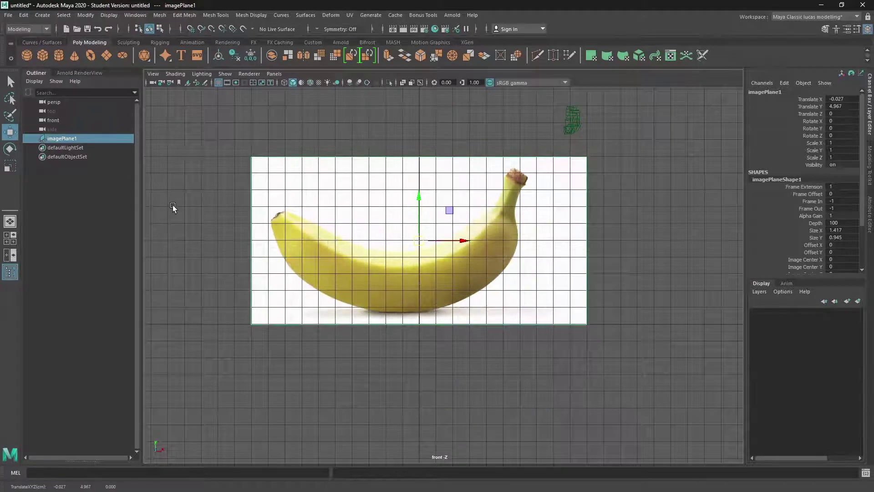
left_click_drag(430, 245, 518, 229)
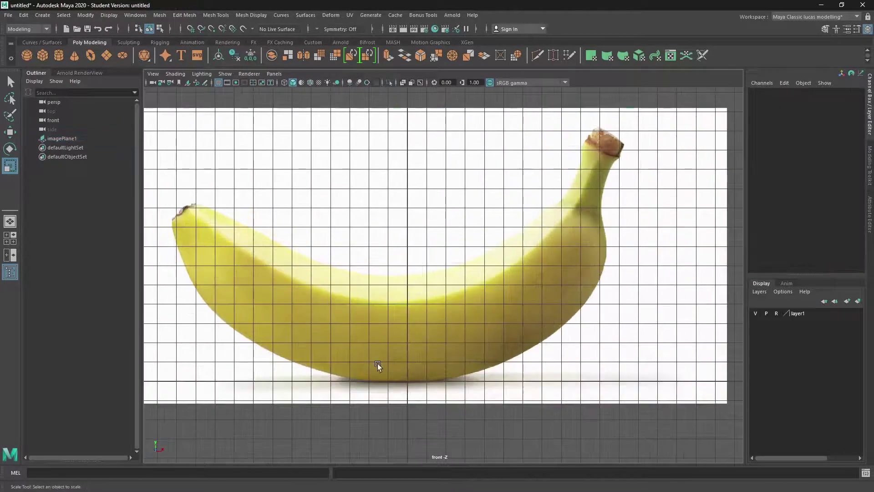
- Create a polygon cube, scale it uniformly to about 5.22, and raise it to about 2.65 in Y over the banana's middle
key("space")
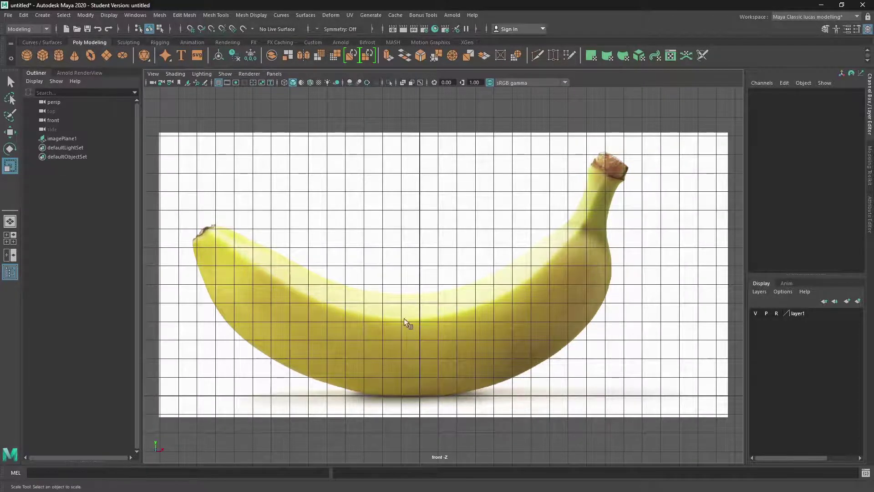
left_click(43, 56)
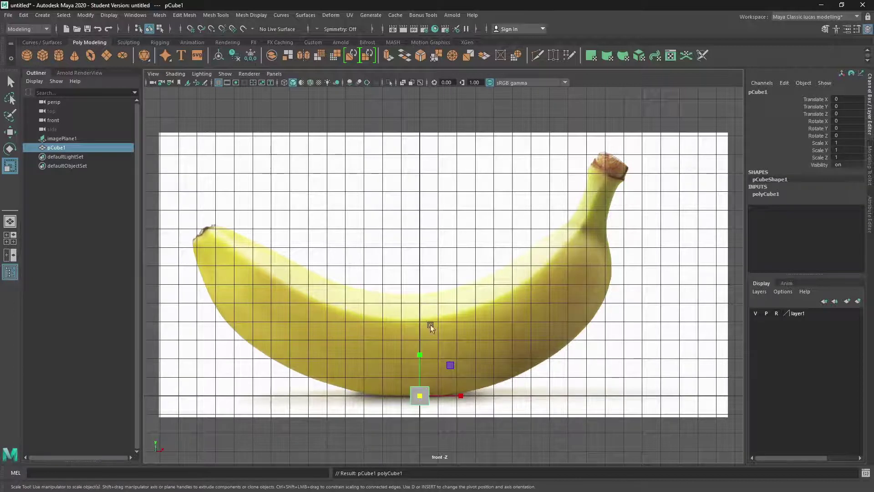
left_click_drag(419, 391, 487, 396)
key("w")
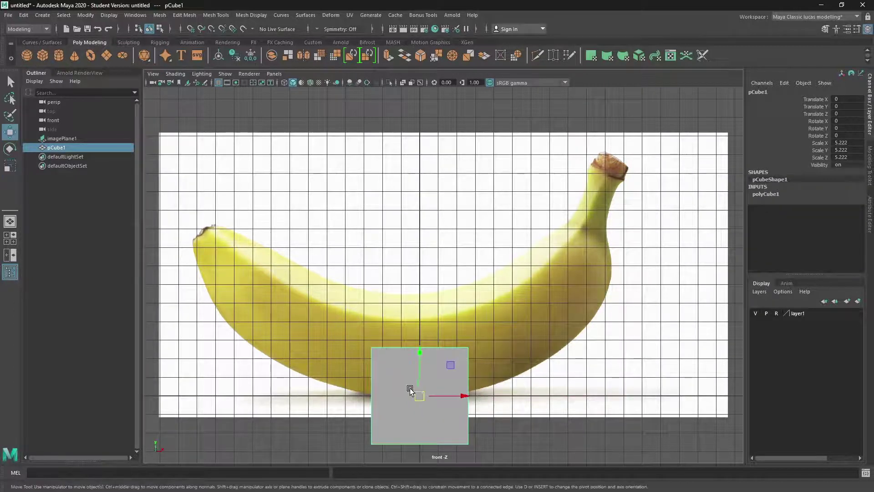
left_click_drag(423, 361, 421, 302)
- Move the banana image plane back behind the cube to about -16.8 in Z
key("space")
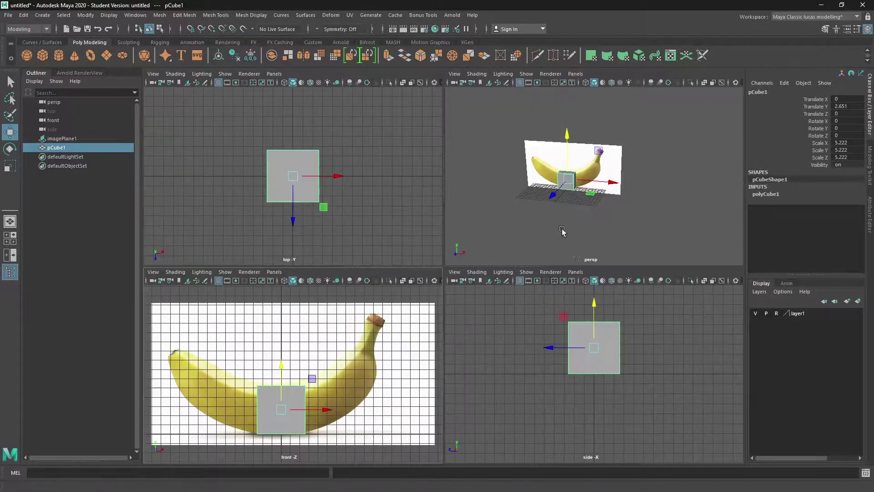
left_click(655, 155)
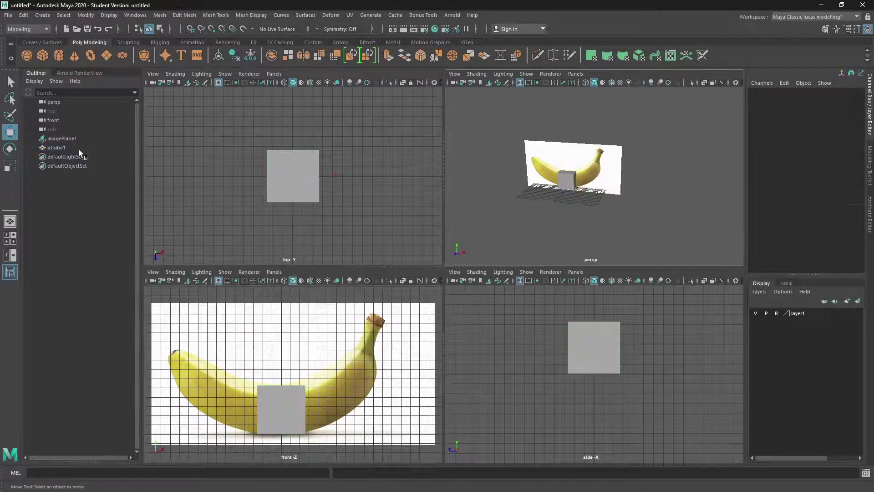
left_click(69, 140)
left_click_drag(547, 188, 571, 166)
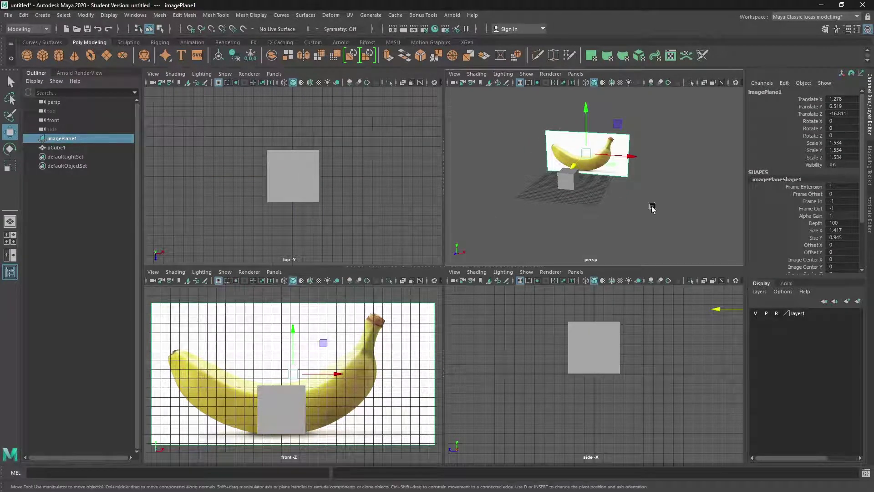
left_click_drag(613, 179, 500, 329, "alt")
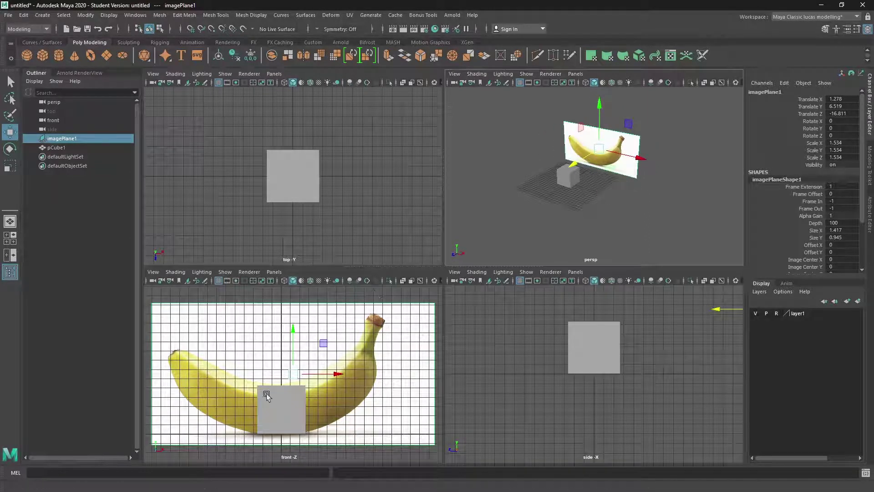
- Select the cube's two opposite end faces along X and extrude both outward by about 3.61
key("space")
left_click_drag(422, 291, 392, 295, "alt")
right_click_drag(392, 295, 390, 256)
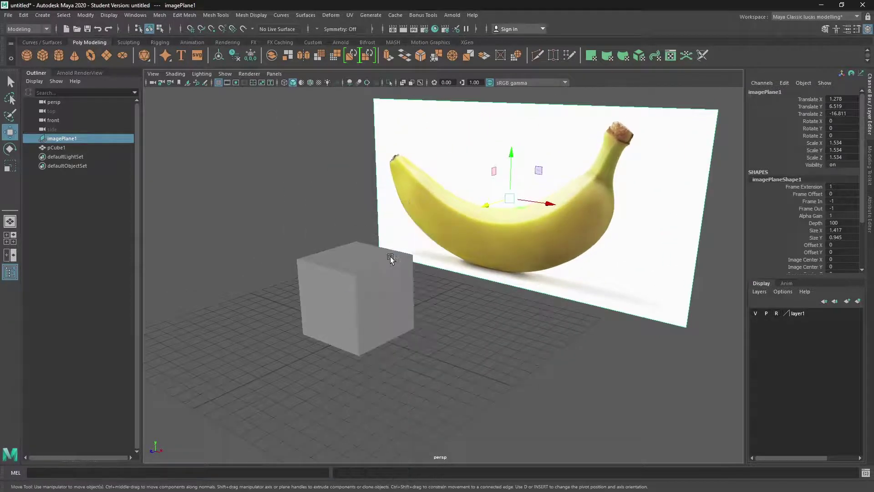
left_click(392, 320)
left_click_drag(392, 320, 464, 327, "alt")
left_click(390, 326, "shift")
left_click_drag(521, 303, 441, 308, "alt")
scroll(444, 310, "up", 3)
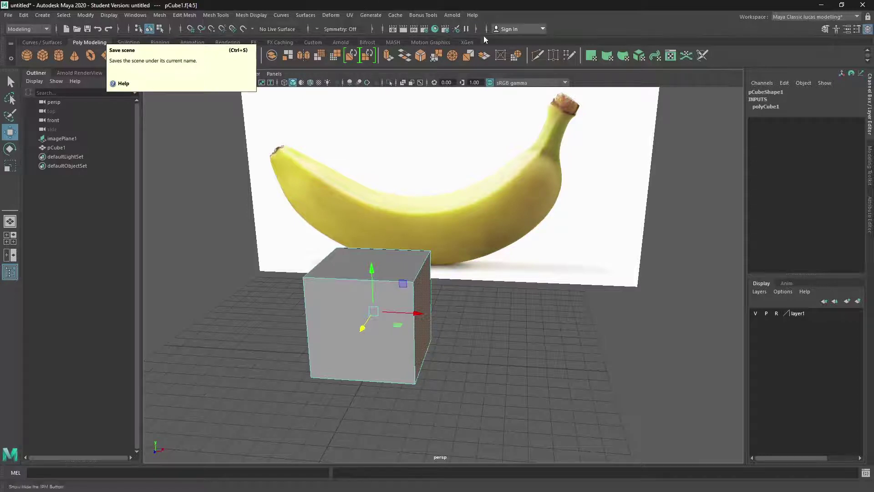
left_click(182, 16)
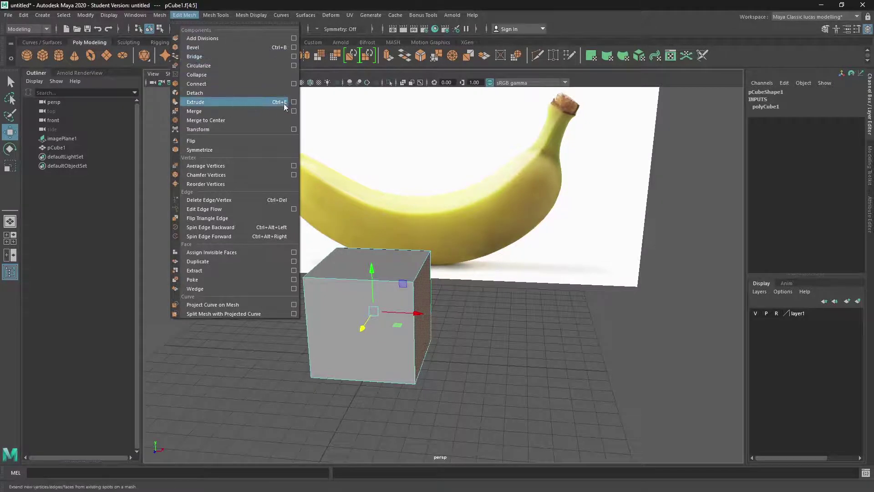
left_click(196, 102)
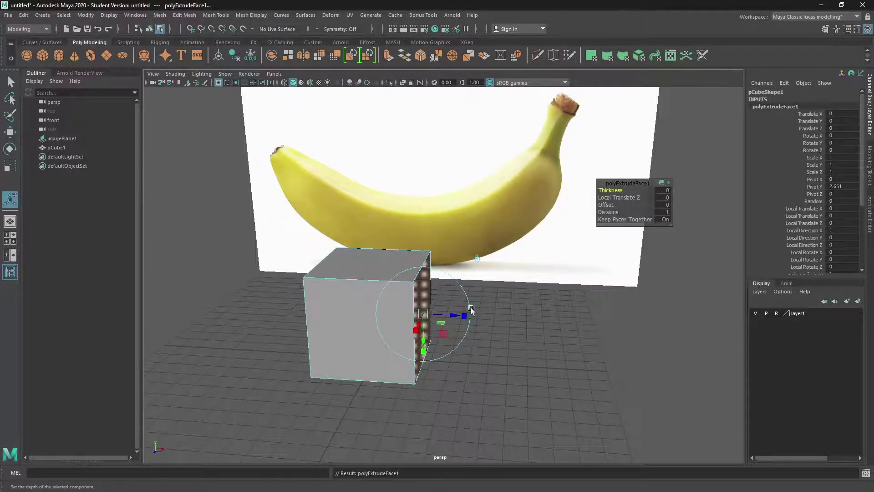
left_click_drag(461, 314, 527, 313)
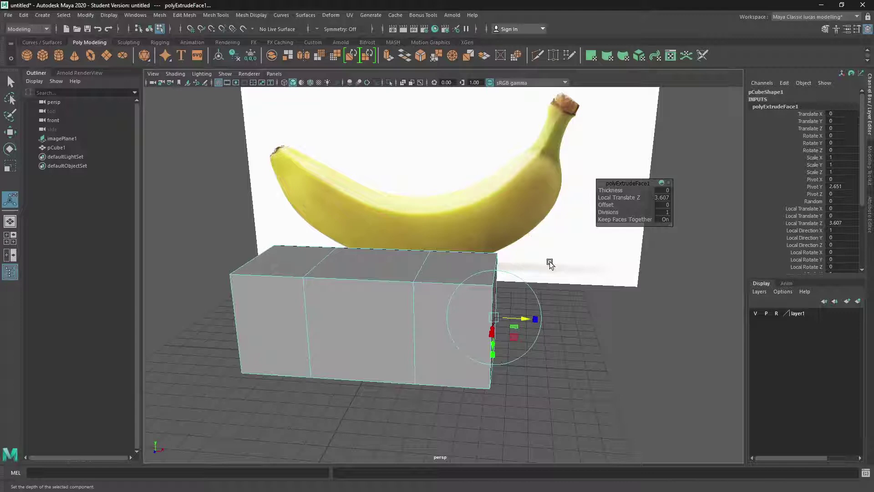
left_click_drag(567, 337, 567, 319, "alt")
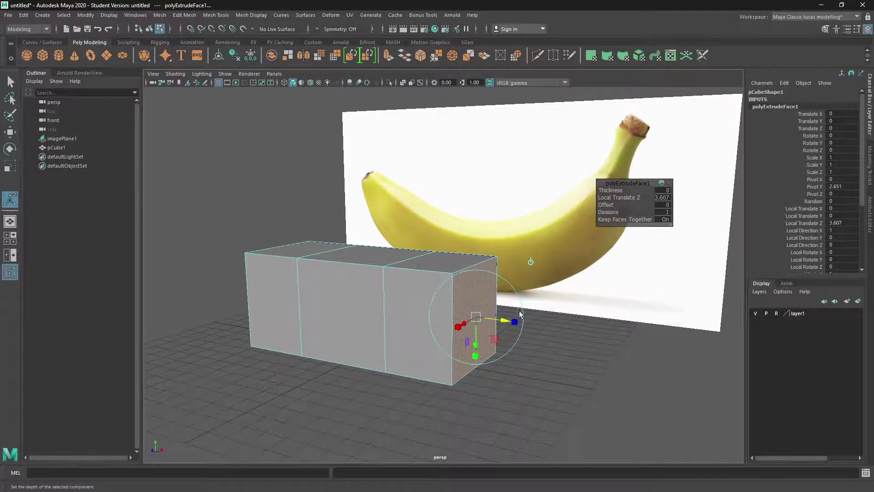
- Raise the two extruded end faces about 1.54 in world Y and scale them down uniformly to 0.85
left_click_drag(489, 336, 474, 324)
key("ctrl+z")
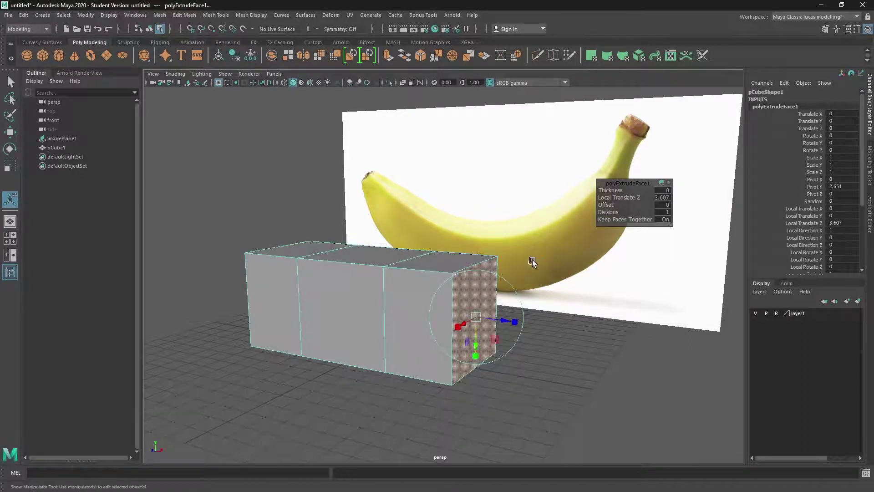
left_click(531, 262)
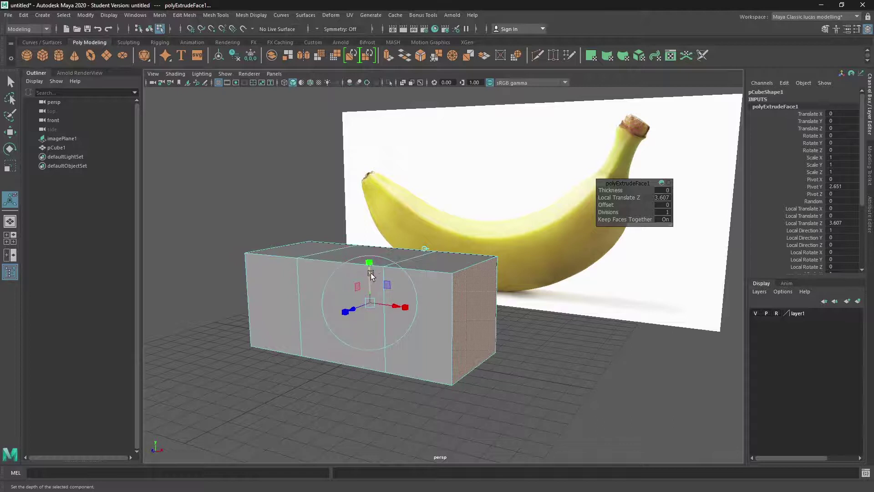
left_click_drag(366, 270, 383, 255)
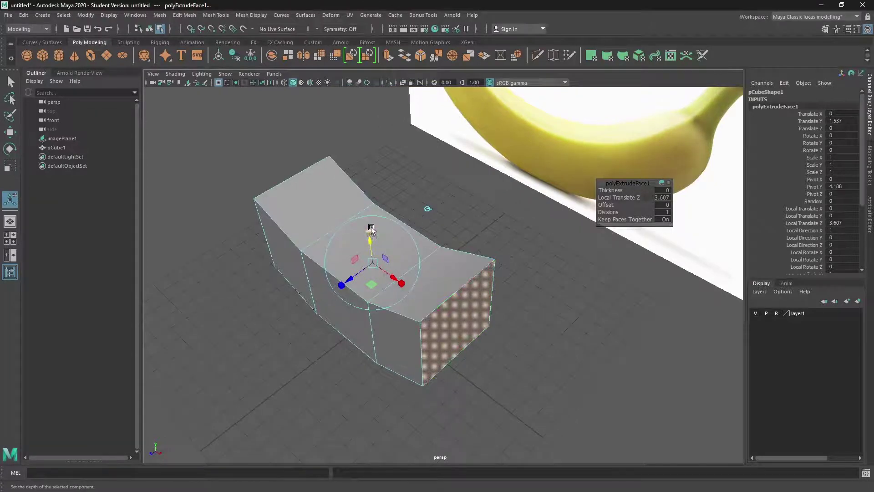
left_click_drag(372, 262, 414, 378)
left_click_drag(486, 226, 416, 324, "alt")
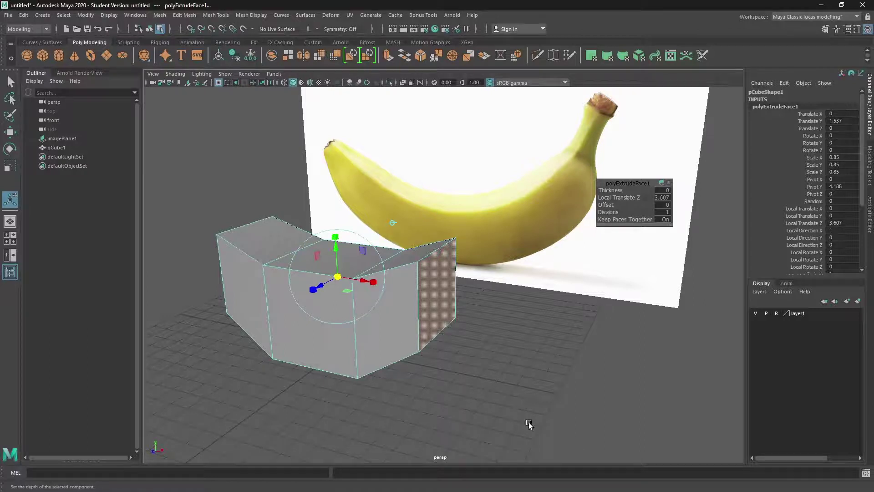
- Extrude both end faces outward again by about 2.51 and raise the new faces about 1.82 in world Y
key("ctrl+e")
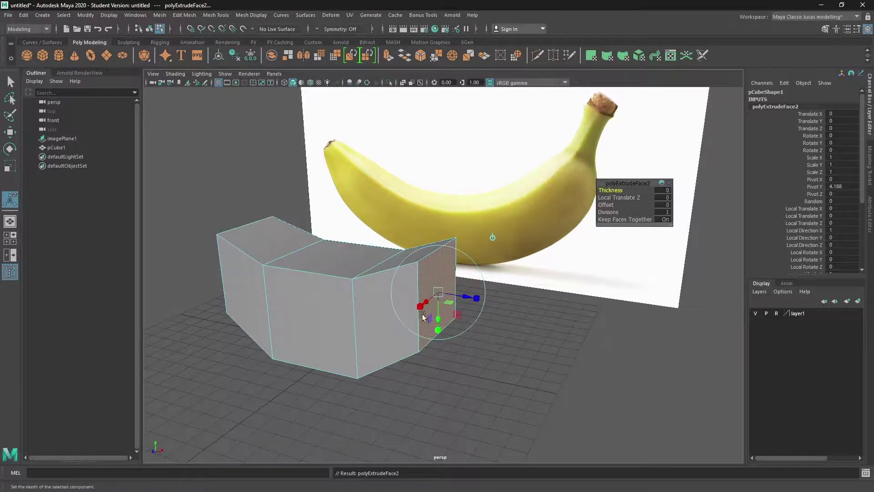
left_click_drag(421, 314, 419, 335, "alt")
middle_click_drag(426, 321, 445, 326, "alt")
left_click_drag(444, 325, 529, 261, "alt")
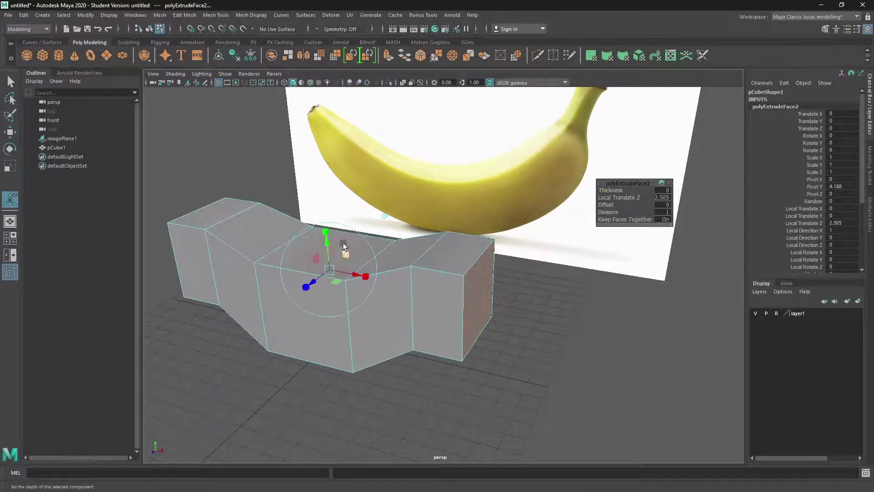
mouse_move(325, 242)
left_mouse_down()
mouse_move(323, 209)
mouse_move(316, 238)
mouse_move(323, 236)
left_mouse_up()
key("ctrl+z")
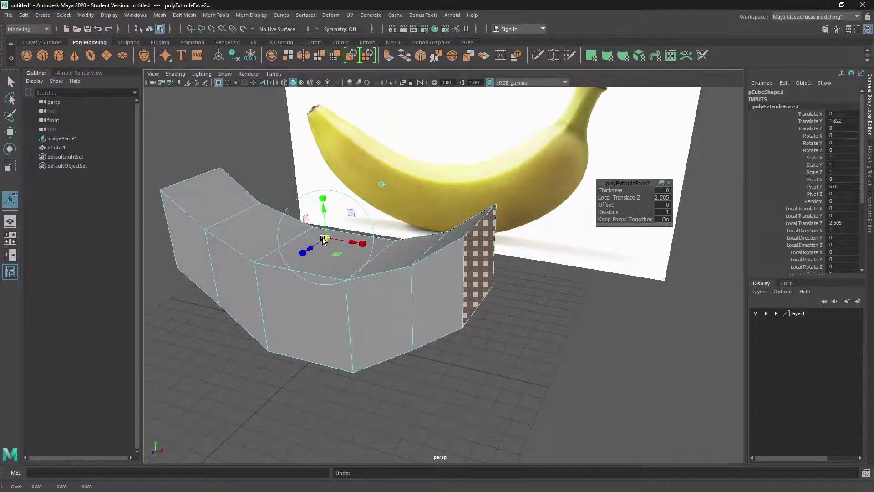
- Switch the extrusion manipulator to local orientation and scale the newly extruded end faces down uniformly to taper both ends
left_click(392, 178)
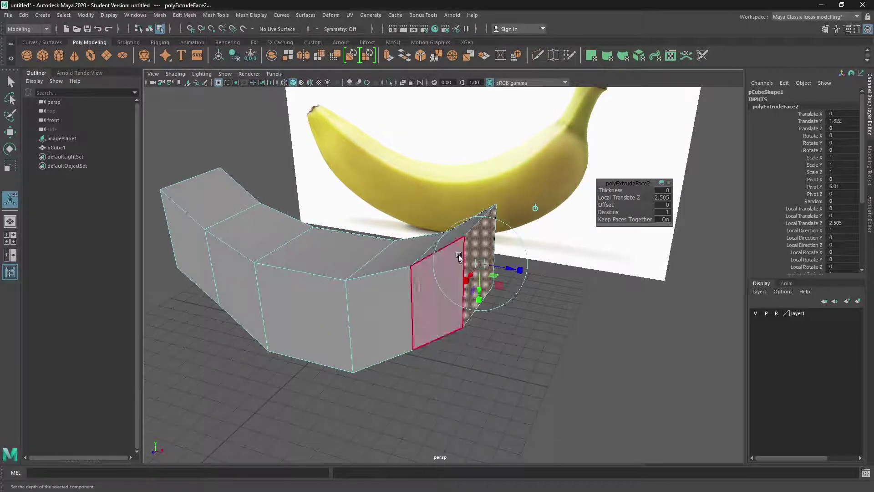
left_click(519, 270)
left_click_drag(480, 264, 480, 265)
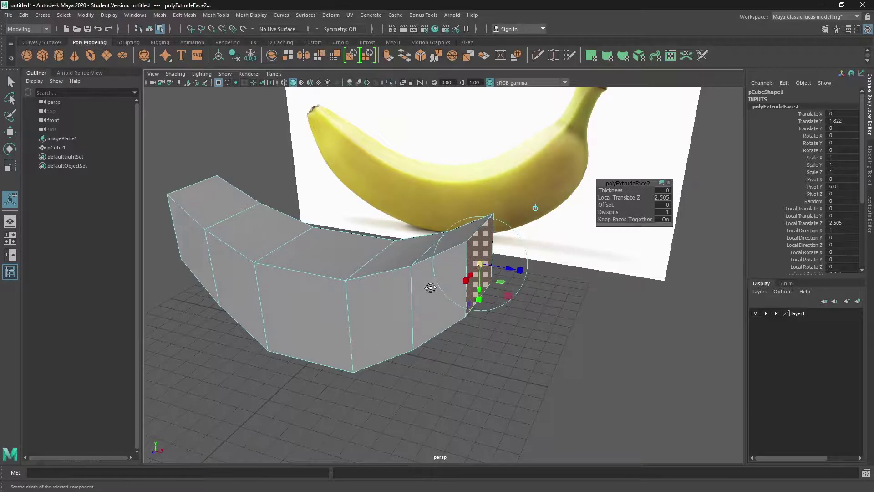
mouse_move(428, 287)
left_mouse_down("alt")
mouse_move(474, 332)
mouse_move(442, 347)
mouse_move(431, 301)
mouse_move(443, 294)
mouse_move(439, 267)
mouse_move(423, 291)
left_mouse_up("alt")
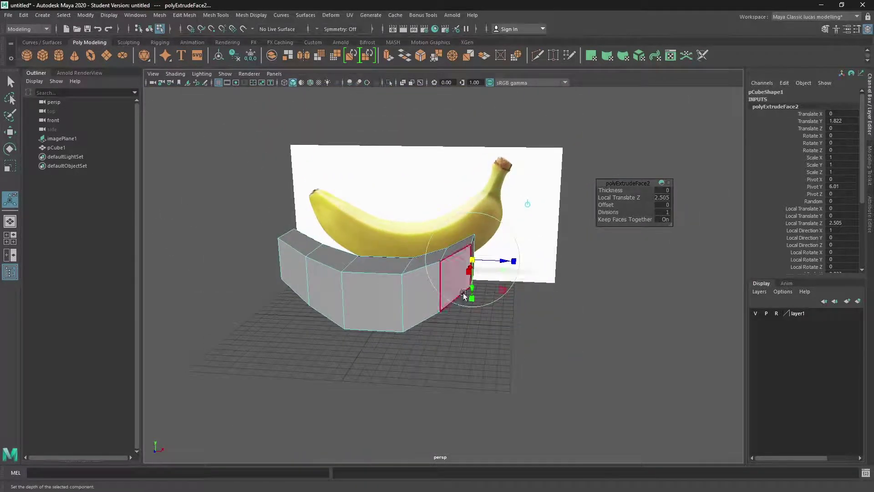
- Extrude both end faces a third time by about 3.09 and raise them about 1.88 in world Y
key("ctrl+e")
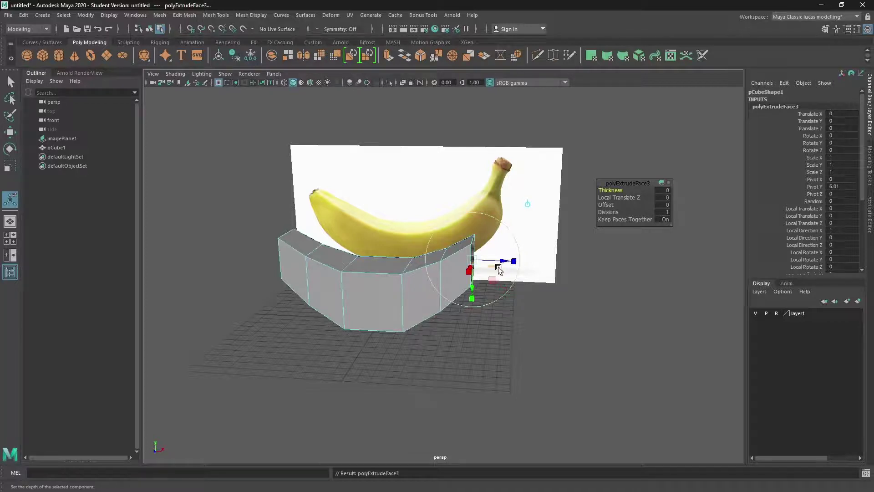
left_click_drag(502, 261, 543, 217)
left_click_drag(501, 291, 500, 276)
key("ctrl+z")
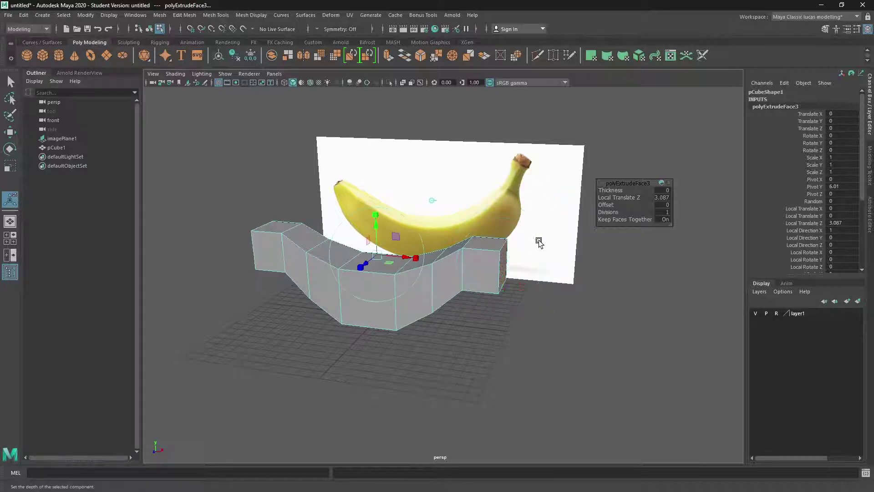
left_click_drag(376, 223, 376, 196)
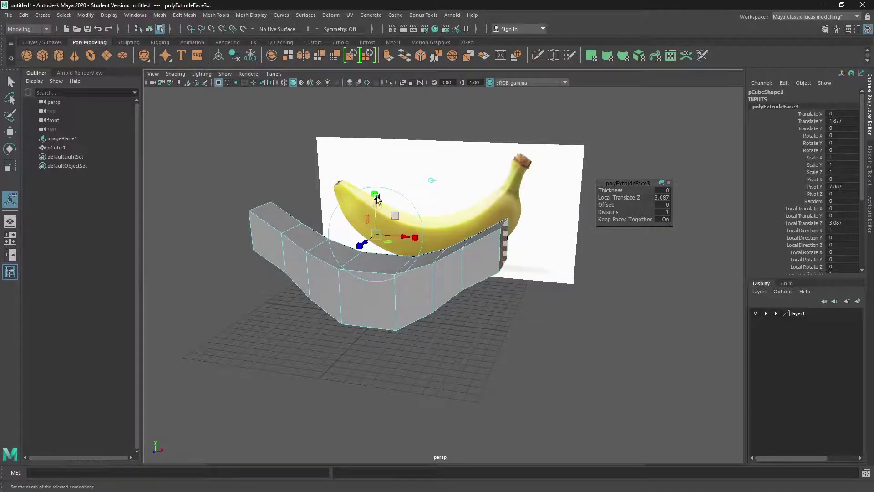
- Scale the outermost end faces down uniformly in local orientation to about 0.61 and deselect the mesh
left_click(431, 181)
left_click(545, 248)
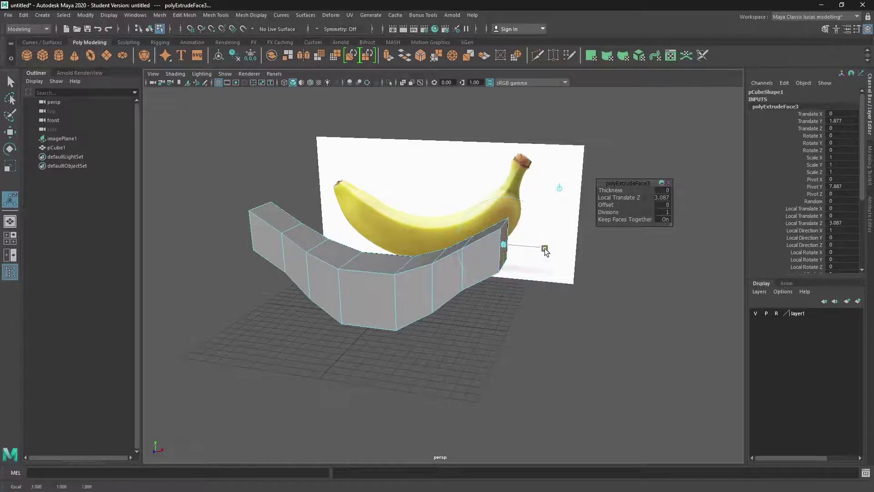
left_click_drag(503, 245, 492, 243)
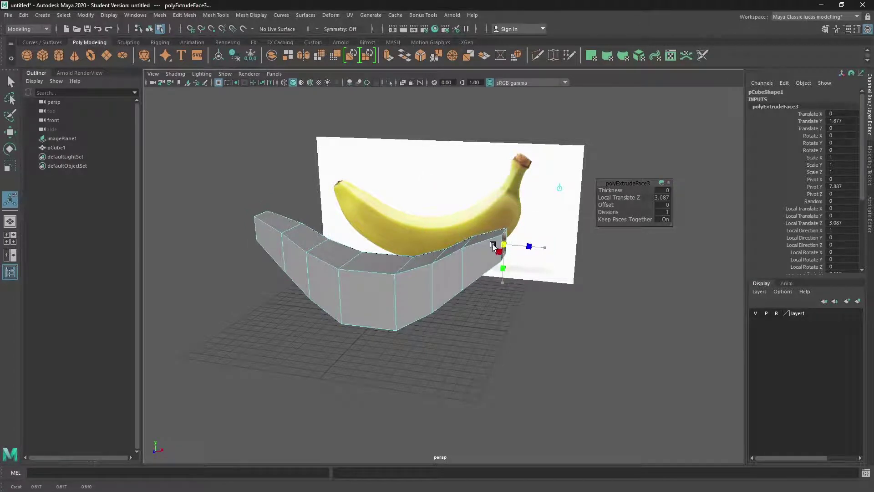
left_click(490, 315)
mouse_move(384, 287)
left_mouse_down("alt")
mouse_move(414, 255)
mouse_move(386, 283)
left_mouse_up("alt")
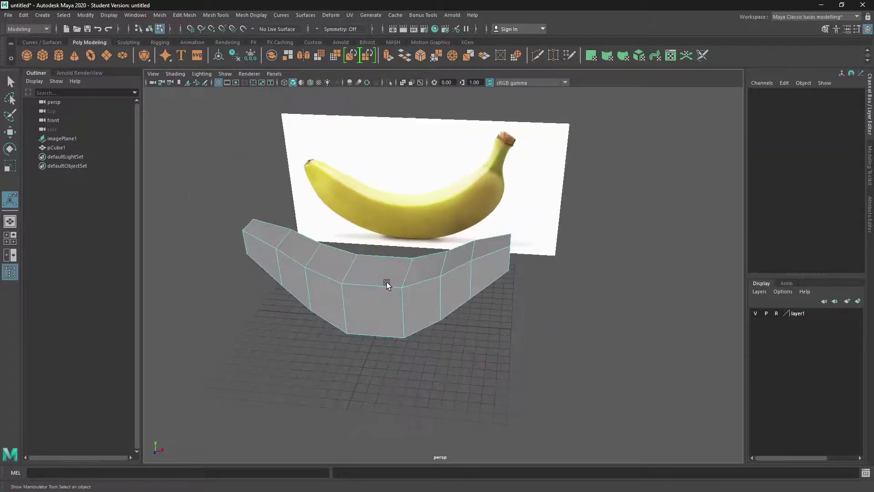
- Show the front view at full size and frame the mesh over the banana reference
key("space")
key("space")
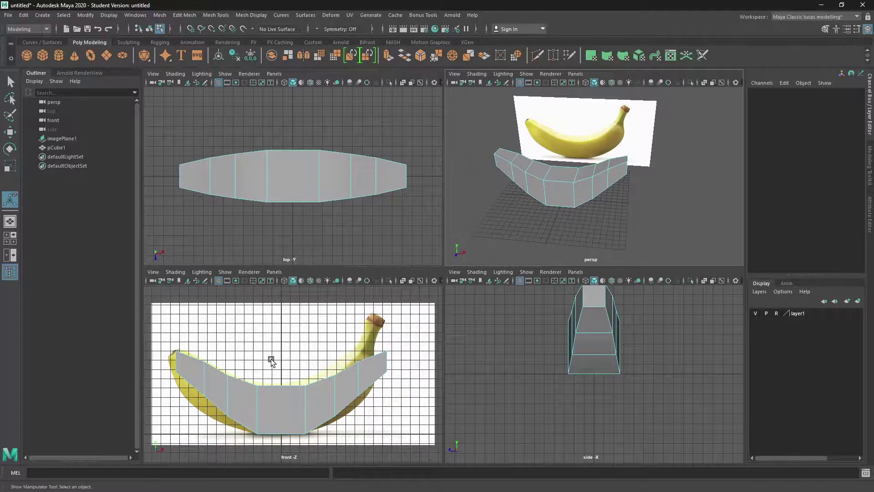
key("space")
middle_click_drag(418, 310, 413, 254, "alt")
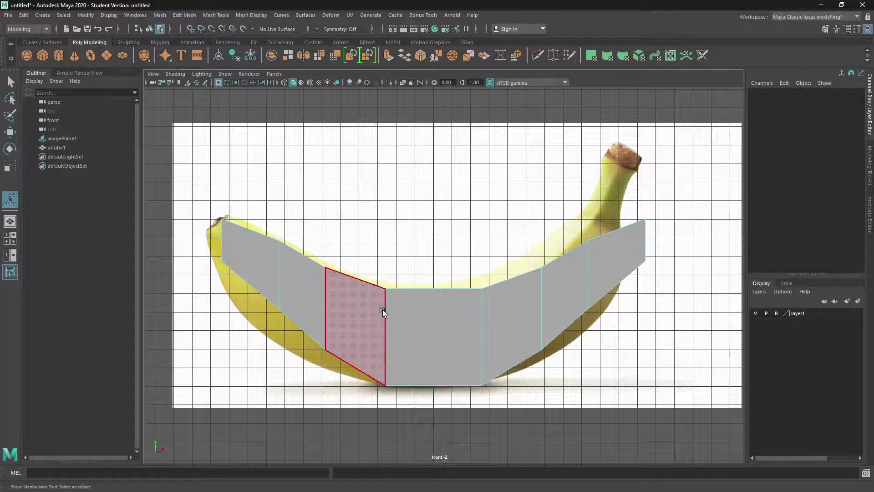
- Compare wireframe and shaded display, keep shaded, and turn on X-ray so the banana reference shows through the mesh
key("4")
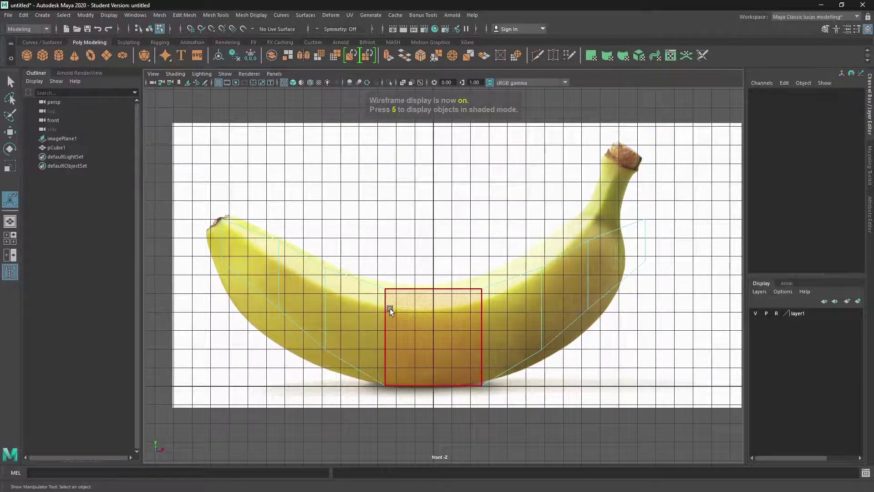
key("5")
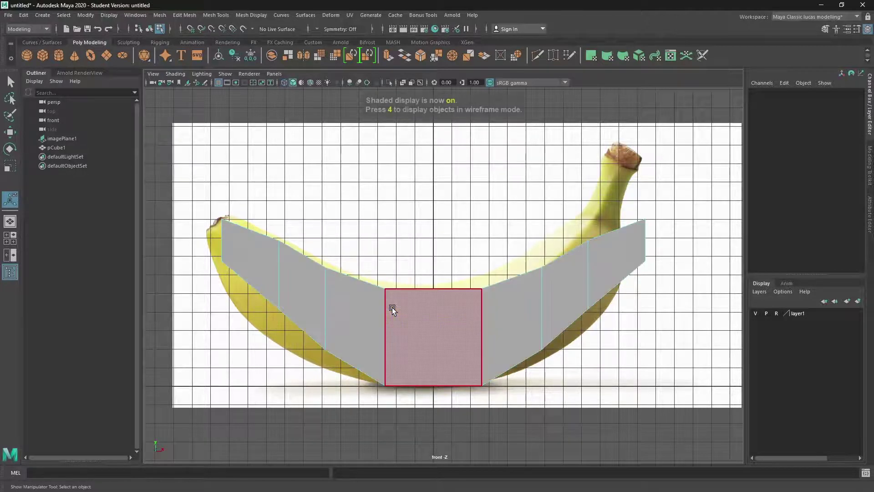
middle_click_drag(492, 257, 494, 279, "alt")
key("4")
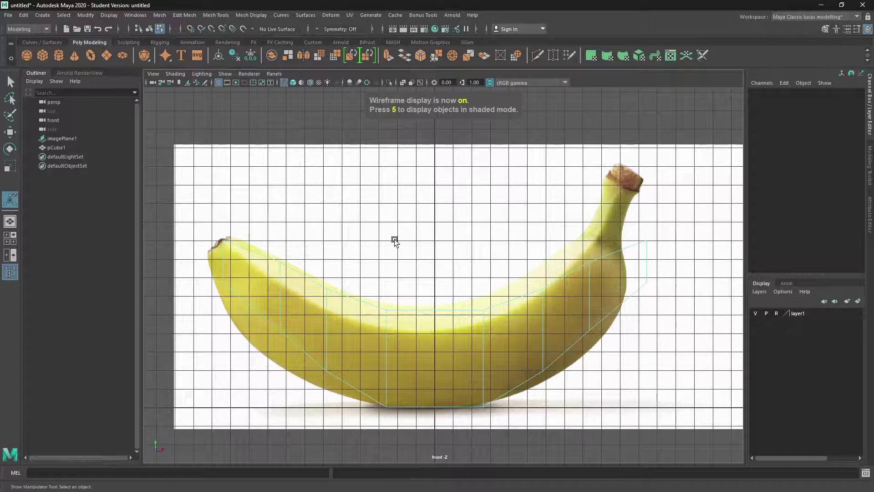
key("5")
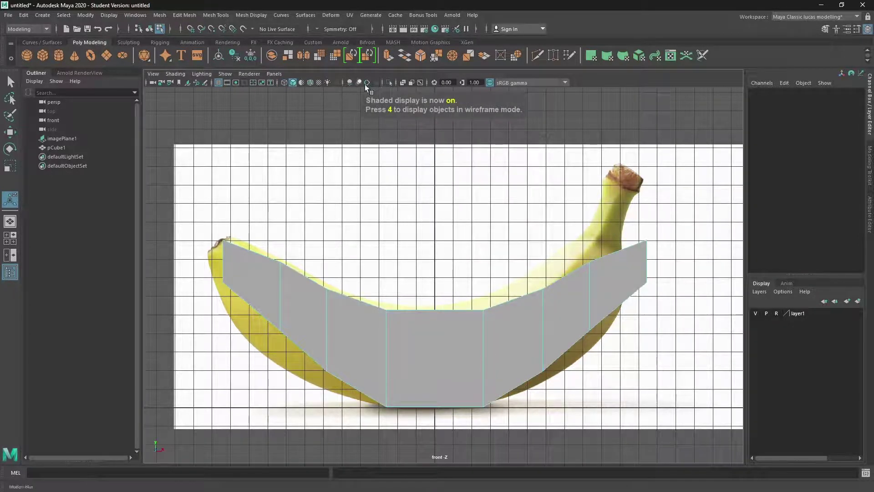
left_click(403, 83)
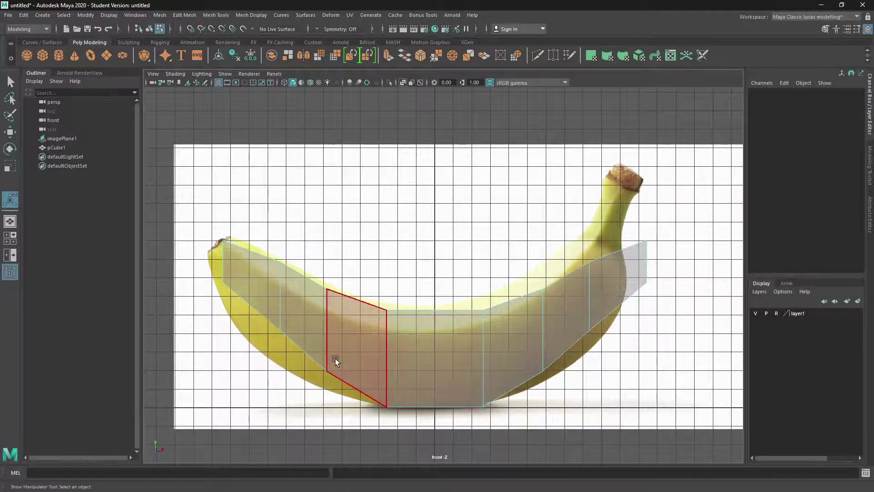
middle_click_drag(410, 256, 404, 234, "alt")
- Put the mesh in vertex mode and box-select the lower vertices at the end of the first extrusion towards the banana's tip
right_click_drag(275, 231, 218, 232)
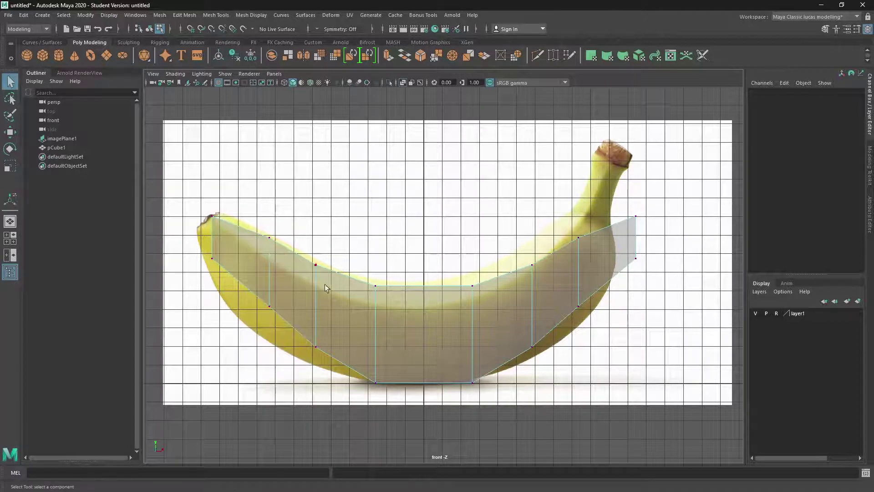
mouse_move(325, 287)
right_mouse_down()
mouse_move(350, 254)
mouse_move(281, 234)
right_mouse_up()
left_click_drag(209, 252, 231, 293)
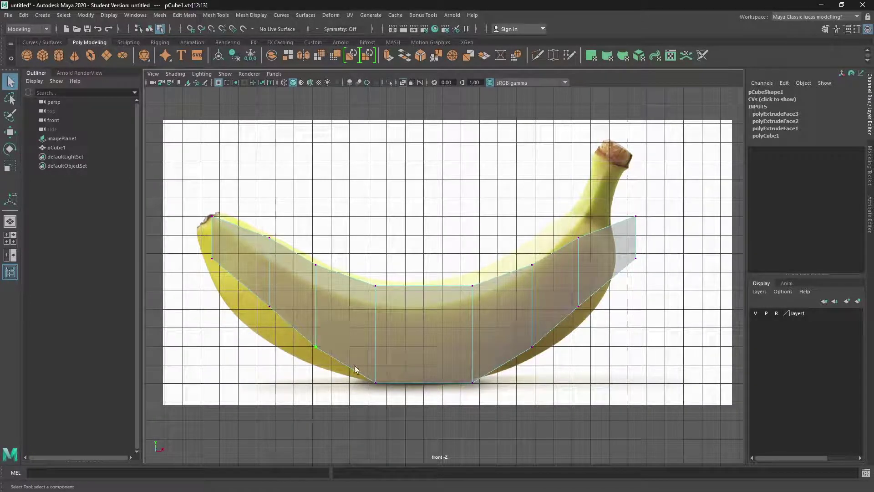
left_click(301, 328)
left_click_drag(303, 329, 338, 377)
left_click(431, 264)
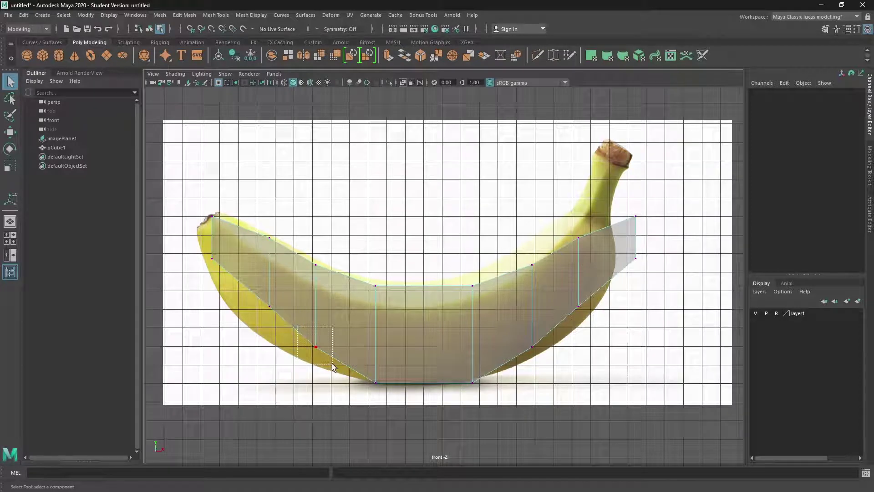
left_click_drag(332, 364, 331, 364)
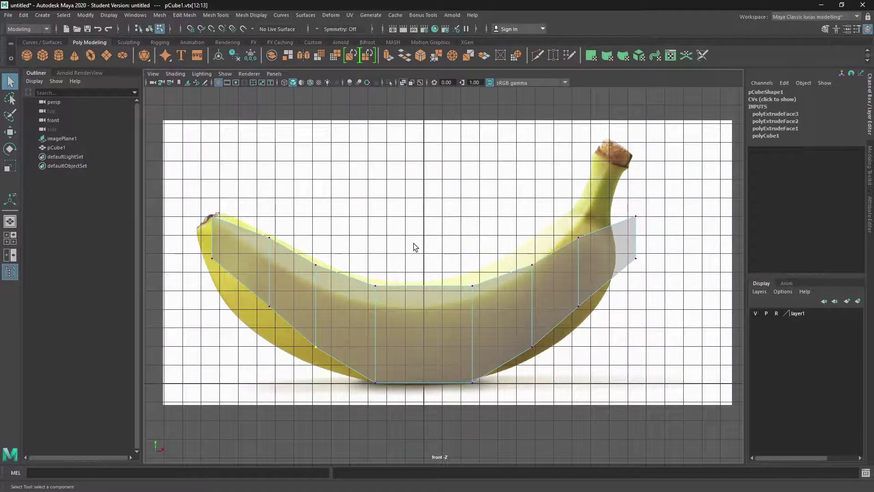
- Examine the mesh's underside in the perspective view to check that both front and back vertices are selected
key("space")
left_click_drag(563, 220, 672, 192, "alt")
scroll(629, 217, "up", 7)
middle_click_drag(629, 216, 581, 199, "alt")
scroll(580, 200, "down", 5)
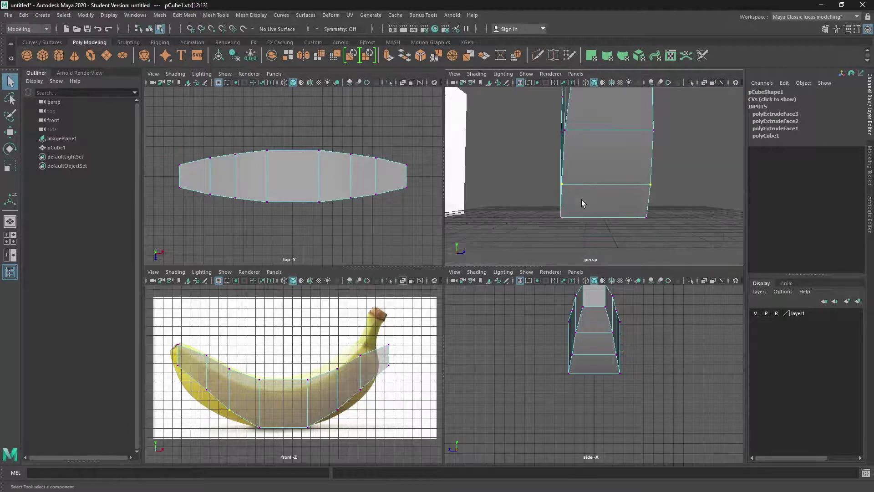
left_click_drag(581, 199, 608, 191, "alt")
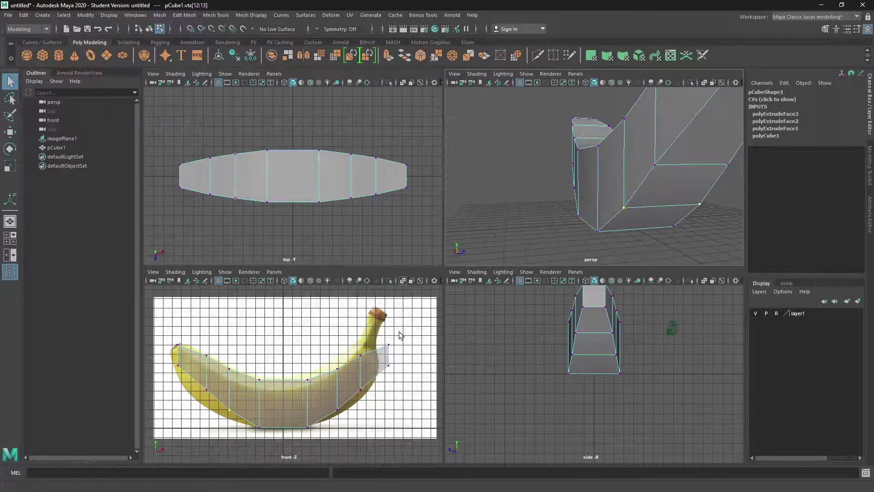
key("space")
middle_click_drag(376, 353, 435, 330, "alt")
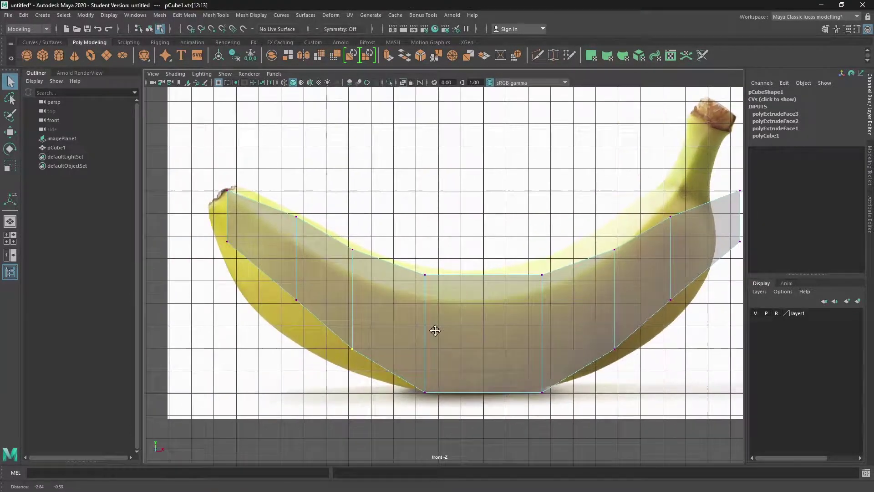
- Move the three lower vertex pairs between the middle section and the tip outward onto the banana's lower outline
key("w")
left_click_drag(352, 349, 335, 365)
left_click(295, 299)
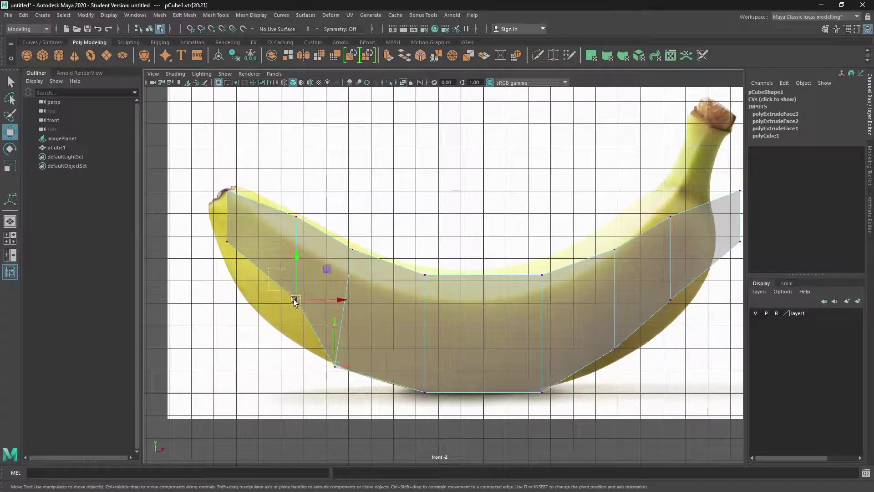
left_click_drag(293, 300, 261, 316)
left_click(227, 242)
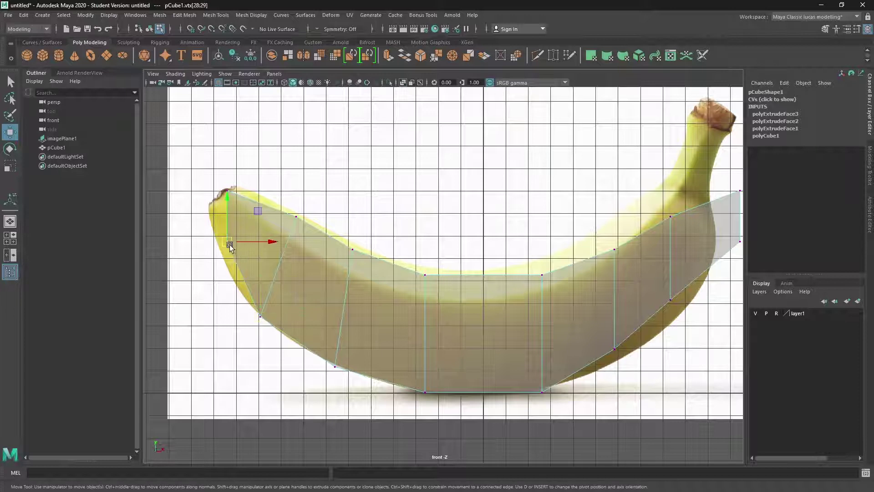
left_click_drag(230, 244, 209, 220)
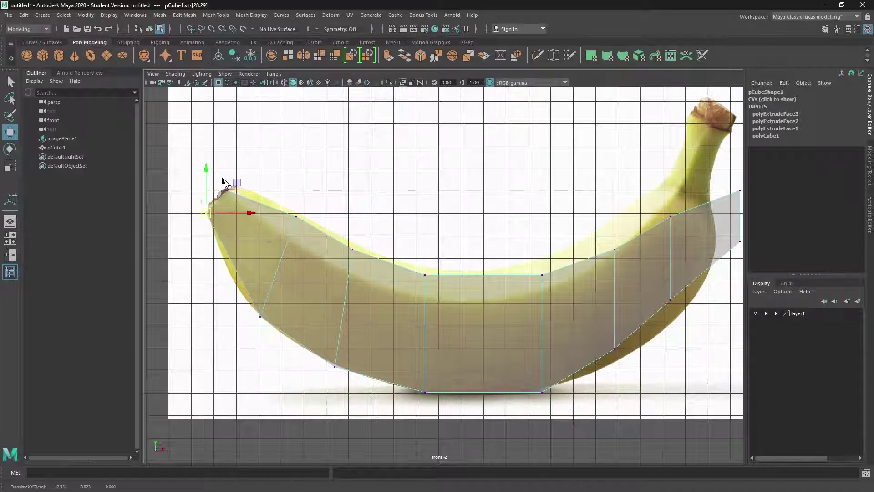
- Move the five upper vertex pairs from the banana's tip through the middle section onto the upper outline
mouse_move(222, 183)
left_mouse_down()
mouse_move(233, 194)
mouse_move(248, 186)
mouse_move(239, 183)
left_mouse_up()
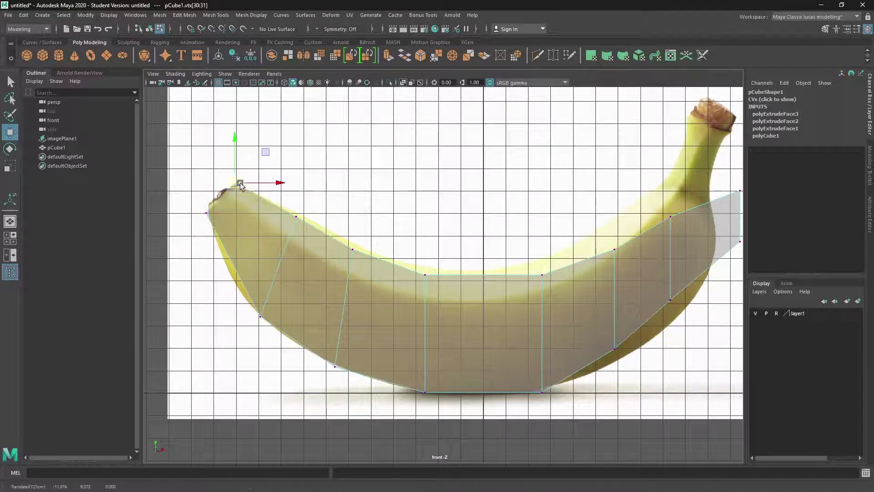
left_click(296, 217)
left_click_drag(297, 215, 301, 214)
left_click(353, 250)
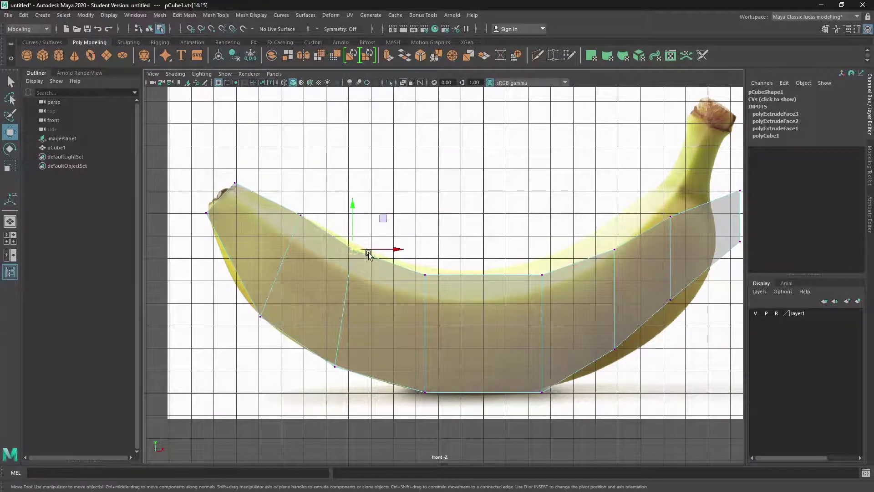
left_click_drag(368, 254, 378, 251)
left_click(426, 275)
left_click_drag(427, 275, 434, 269)
left_click(541, 274)
mouse_move(543, 275)
left_mouse_down()
mouse_move(533, 260)
mouse_move(531, 268)
left_mouse_up()
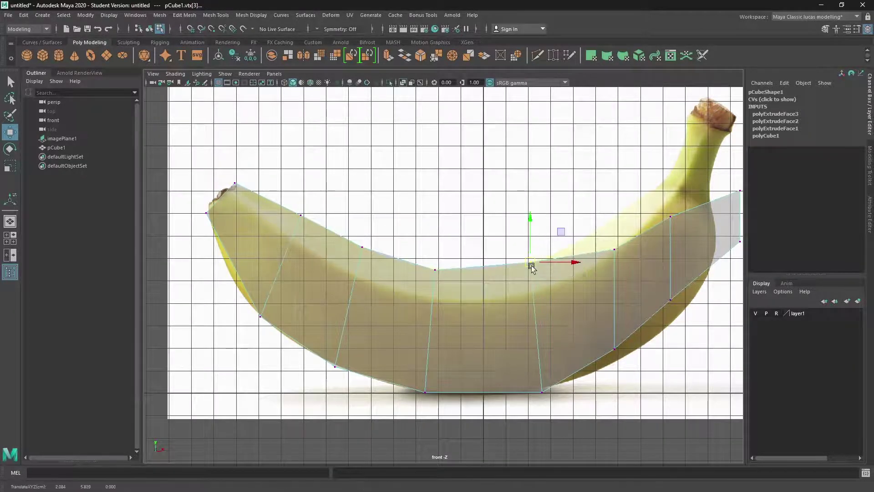
- Move the upper and lower vertex pairs at the end of the first extrusion towards the stem onto the banana's outline
middle_click_drag(532, 343, 454, 361, "alt")
left_click_drag(514, 251, 559, 295)
left_click_drag(540, 265, 506, 253)
left_click_drag(531, 349, 543, 384)
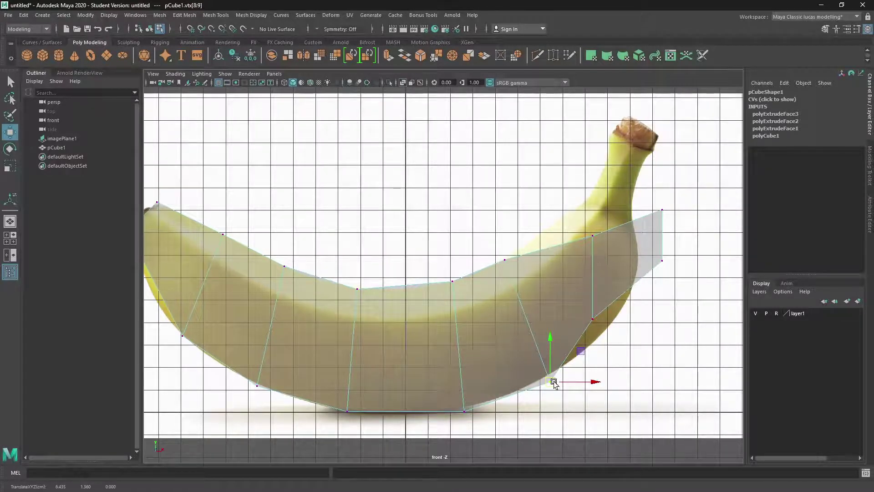
left_click_drag(544, 383, 552, 376)
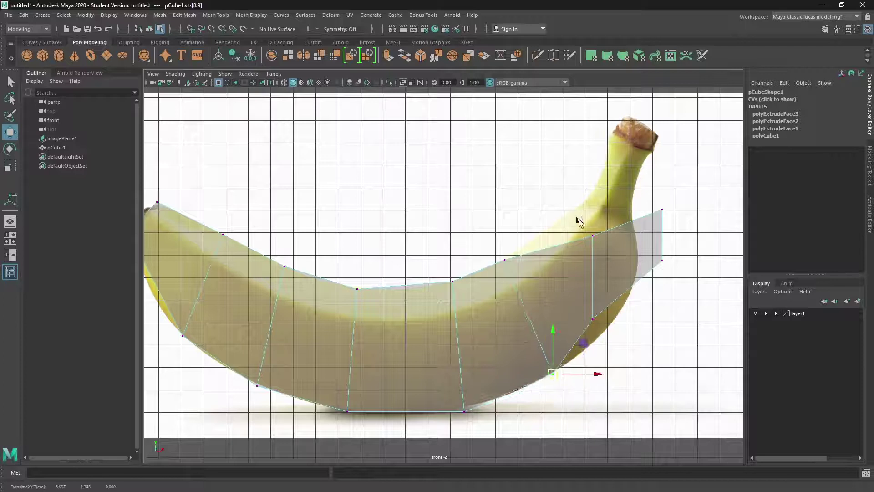
- Fit the last two vertex rings before the stem to the outline, with the end ring at the stem's base
left_click_drag(579, 221, 547, 227)
left_click_drag(580, 304, 619, 314)
left_click_drag(641, 197, 588, 203)
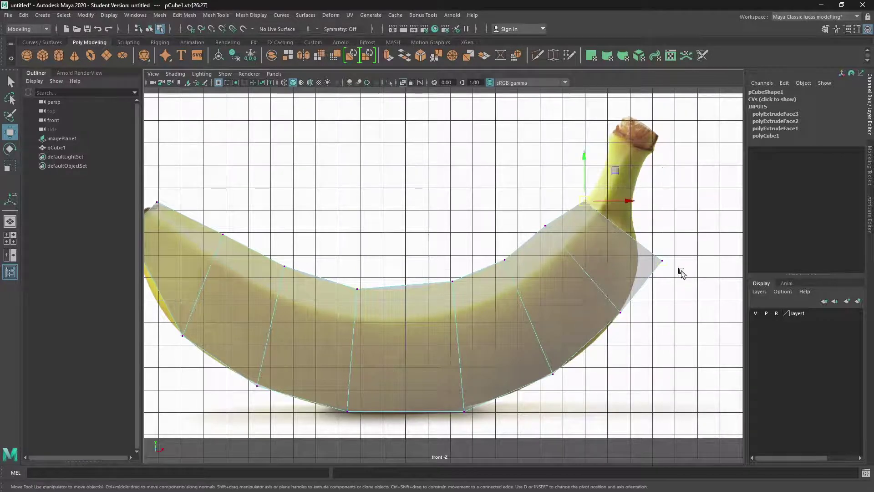
left_click_drag(647, 247, 641, 230)
scroll(407, 312, "down", 1)
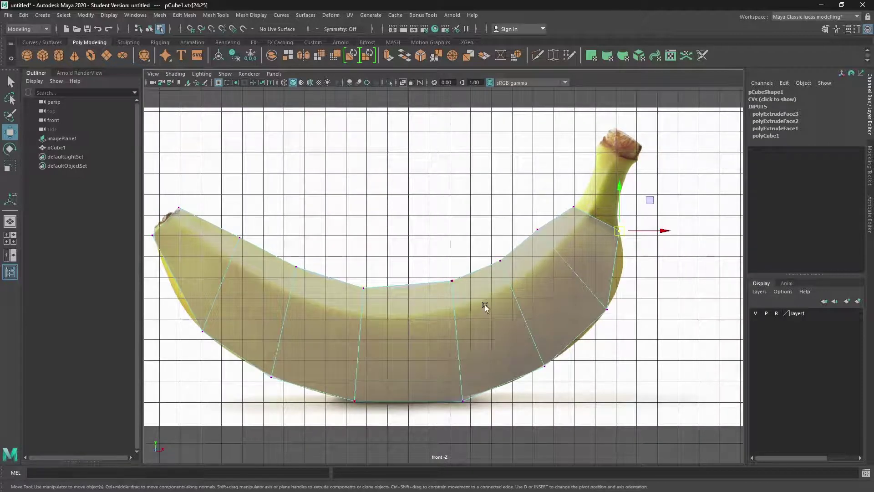
middle_click_drag(391, 302, 400, 306, "alt")
scroll(585, 318, "up", 2)
middle_click_drag(586, 317, 458, 288, "alt")
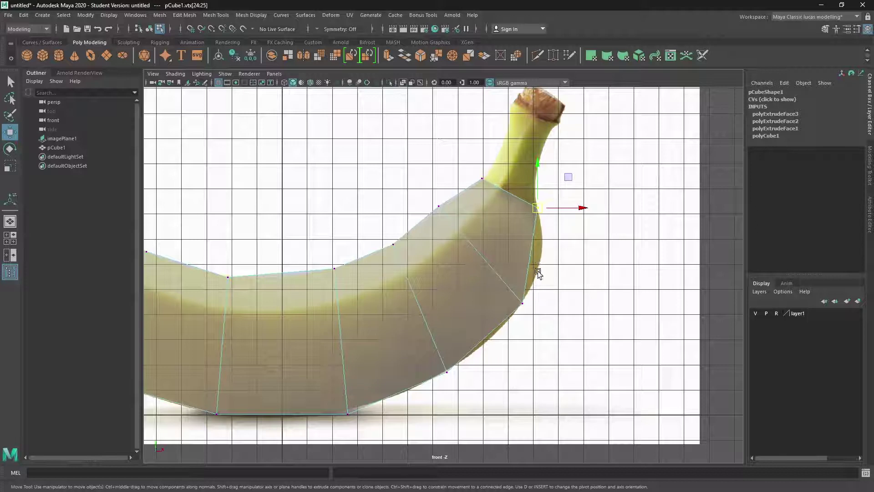
middle_click_drag(468, 315, 618, 315, "alt")
scroll(576, 313, "down", 1)
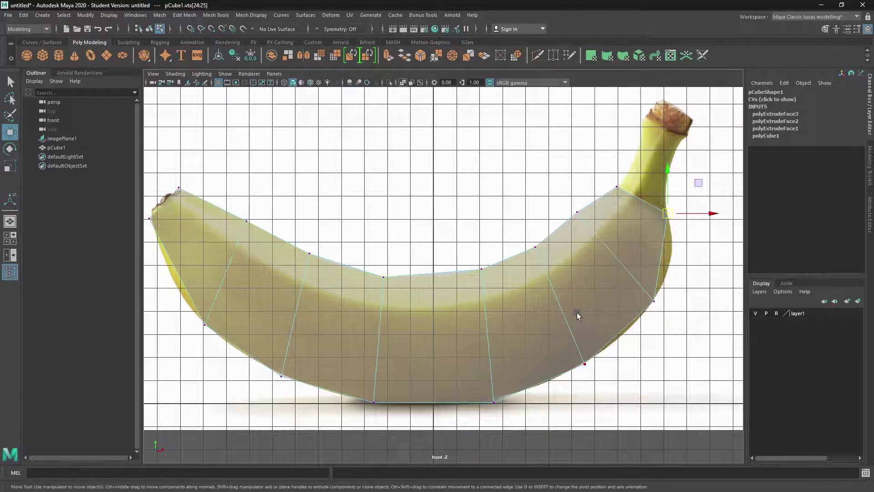
- In the perspective view, put the mesh in face mode and select the end face at the stem's base
key("space")
key("space")
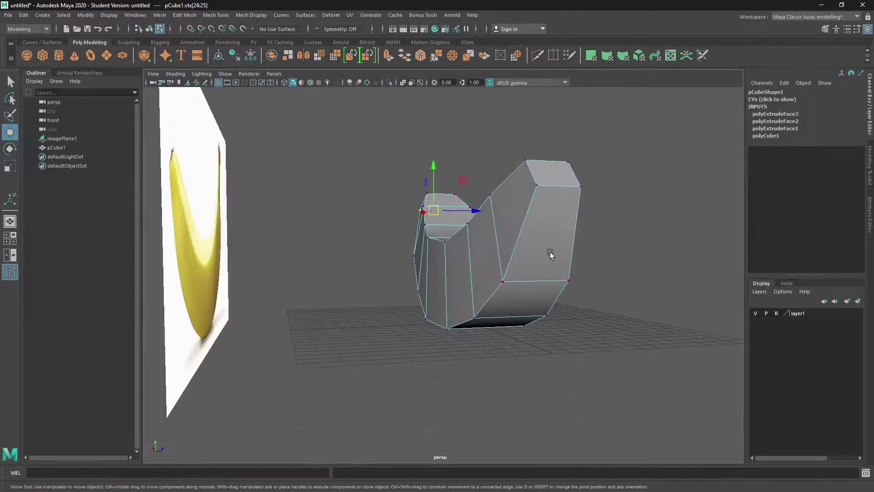
left_click_drag(550, 253, 420, 263, "alt")
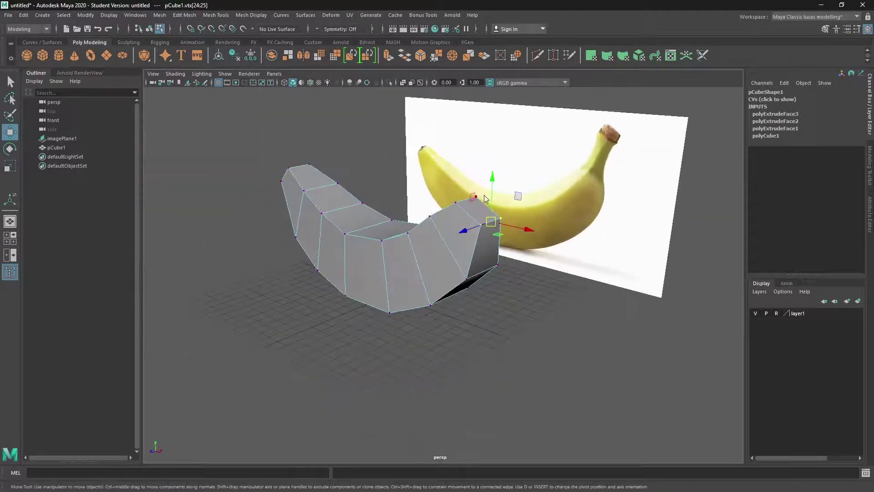
right_click_drag(484, 195, 482, 222)
left_click(478, 211)
left_click_drag(440, 224, 540, 149, "alt")
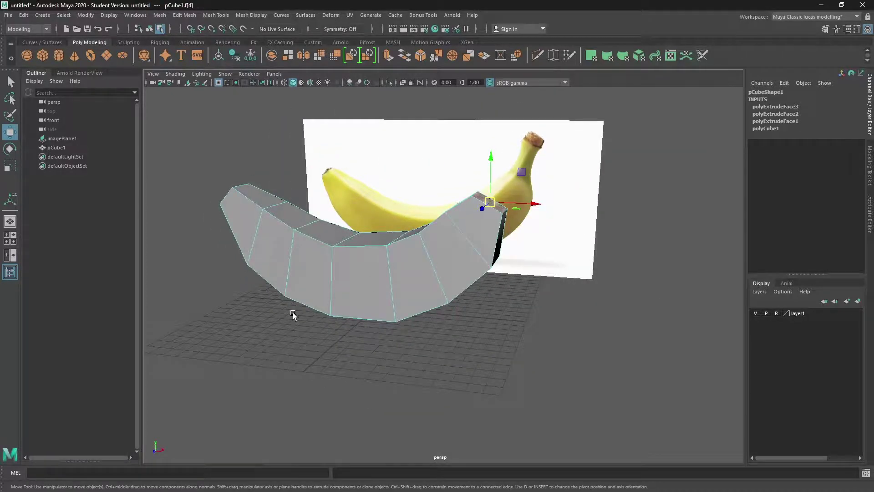
- Extrude the selected end face about 1.728 up the stem in the front view and narrow it to the stem's width
key("space")
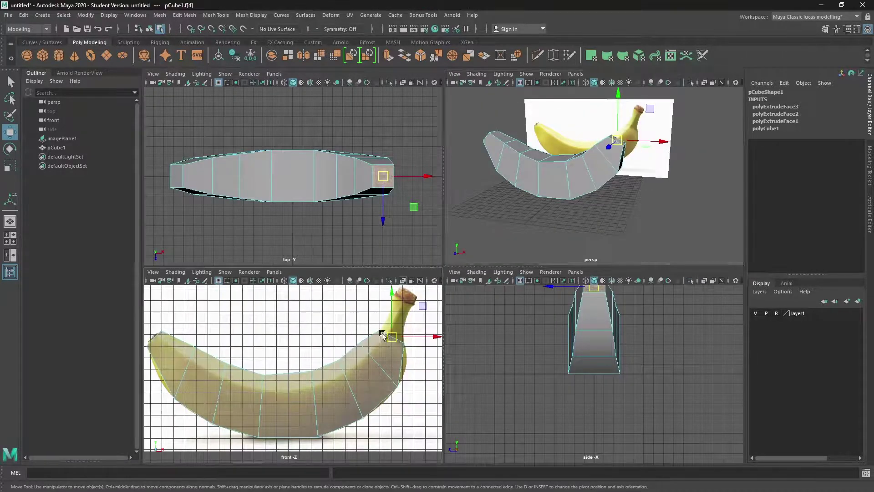
key("space")
scroll(415, 269, "up", 4)
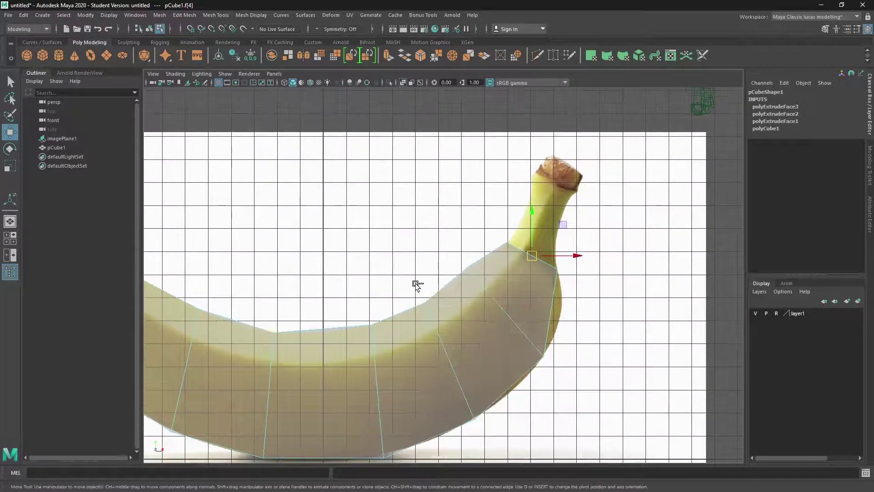
key("ctrl+e")
left_click_drag(550, 229, 567, 197)
middle_click_drag(582, 232, 535, 246, "alt")
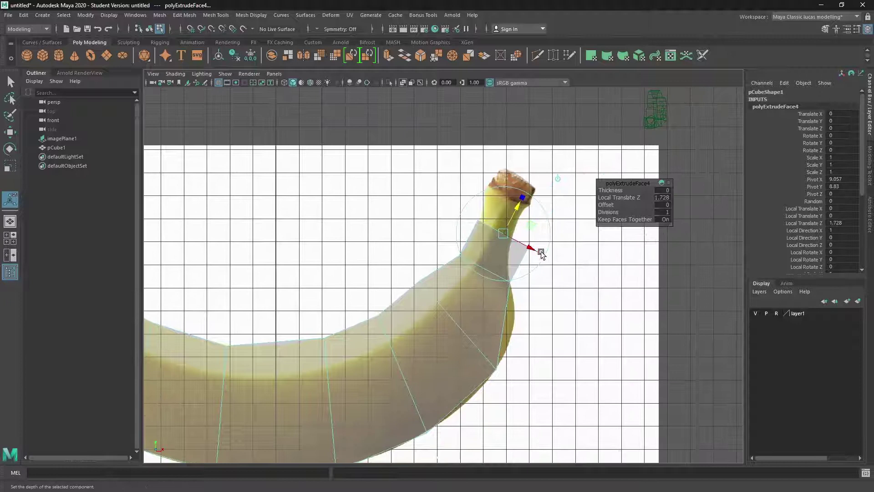
left_click_drag(540, 250, 517, 241)
- Extrude the stem's end face again by about 1.439 up to the brown cap and widen it to the cap's base
key("ctrl+e")
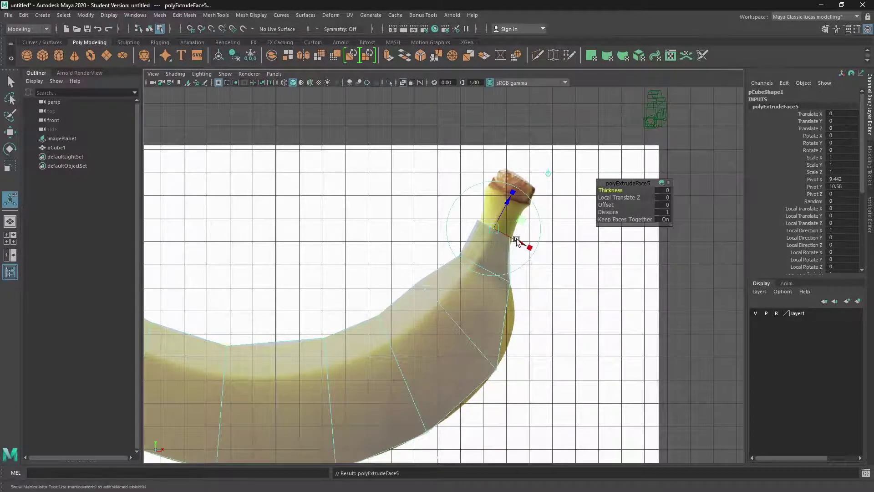
left_click_drag(507, 201, 516, 174)
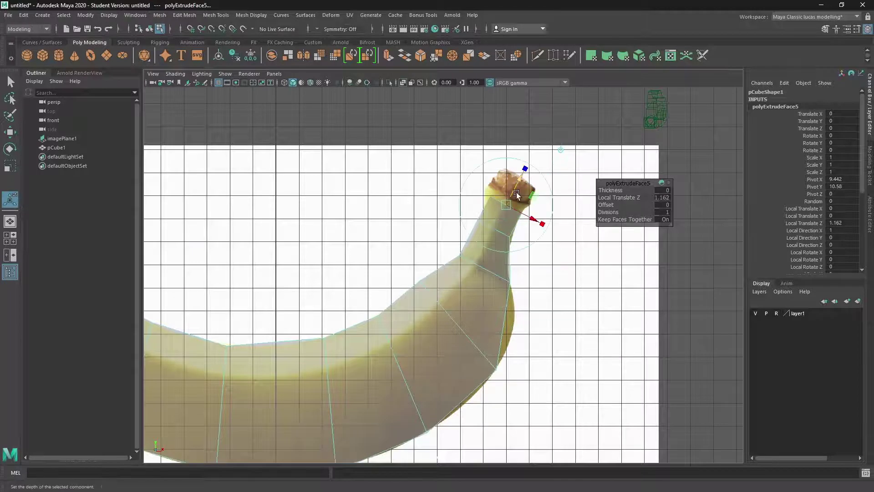
middle_click_drag(544, 224, 535, 237, "alt")
left_click_drag(535, 237, 539, 239)
mouse_move(509, 189)
left_mouse_down()
mouse_move(515, 178)
mouse_move(517, 202)
left_mouse_up()
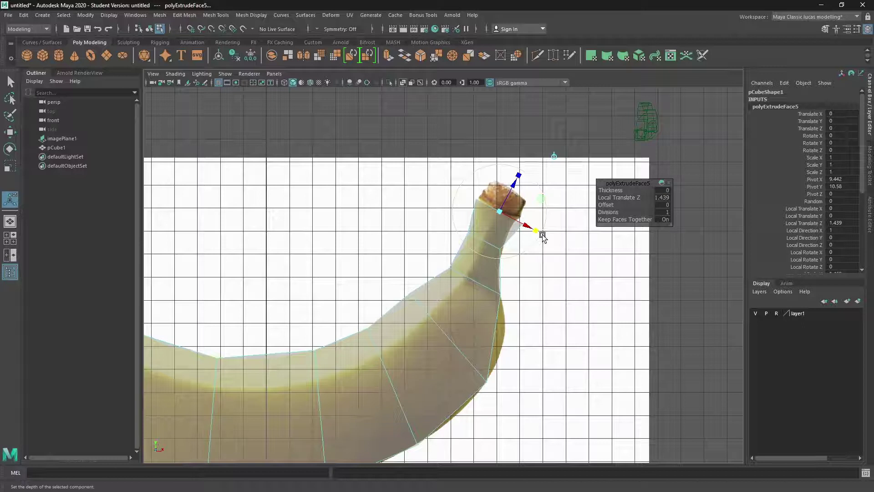
- Extrude the end face about 1.158 to form the brown cap, narrow it, and check the stem in the perspective view
key("ctrl+e")
left_click_drag(513, 186, 533, 176)
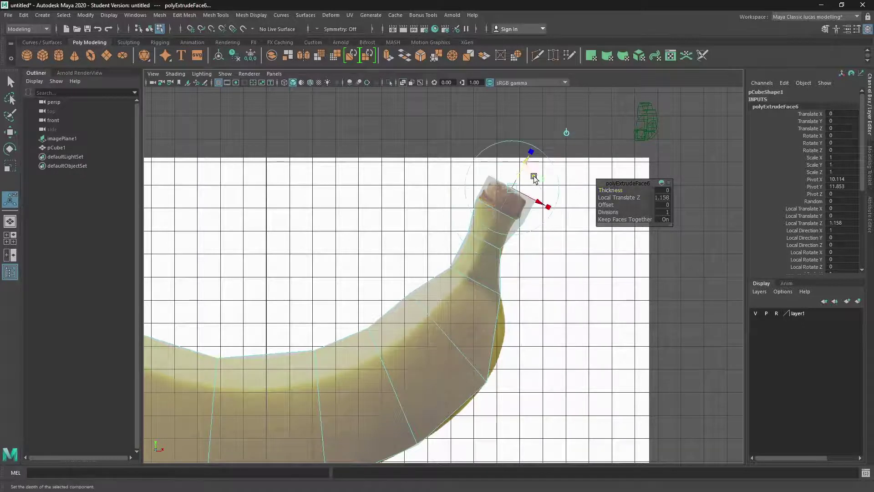
left_click_drag(548, 206, 534, 204)
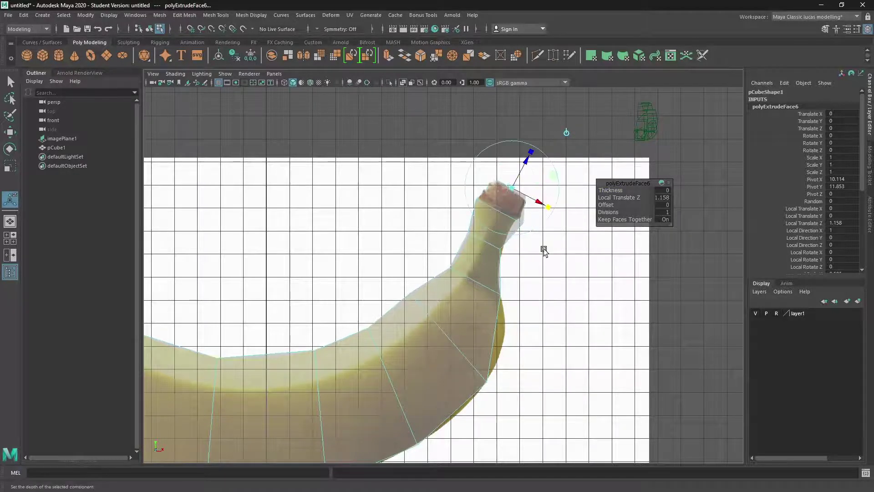
key("space")
key("space")
left_click_drag(587, 218, 503, 273, "alt")
key("space")
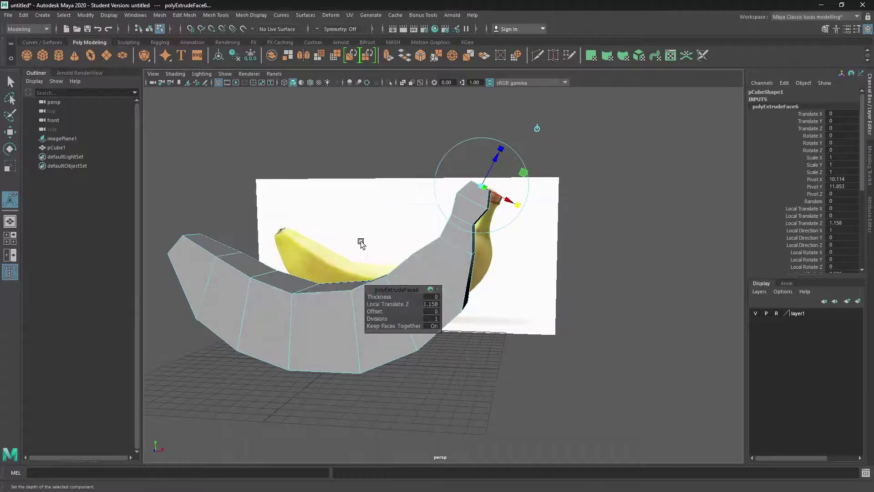
- Put the mesh in vertex mode in the front view and move both vertex pairs of the mid-stem ring onto the stem's outline
key("space")
key("space")
scroll(371, 335, "up", 5)
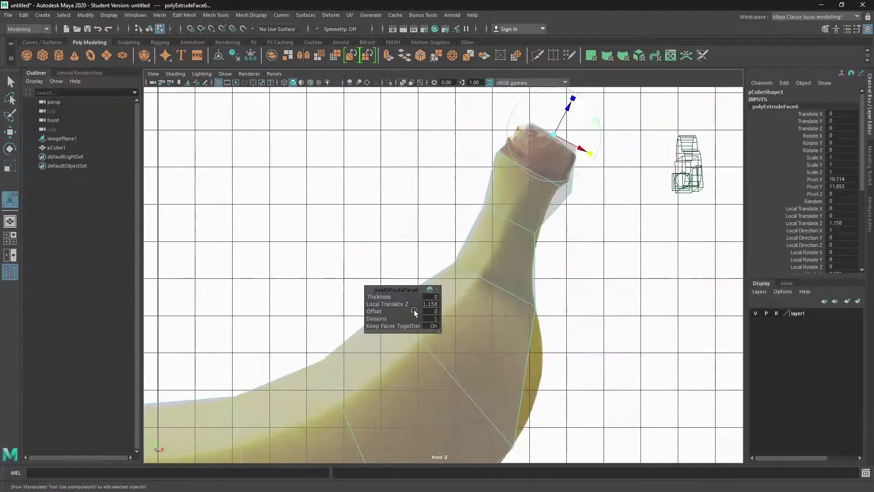
middle_click_drag(494, 195, 499, 228, "alt")
right_click_drag(499, 229, 452, 227)
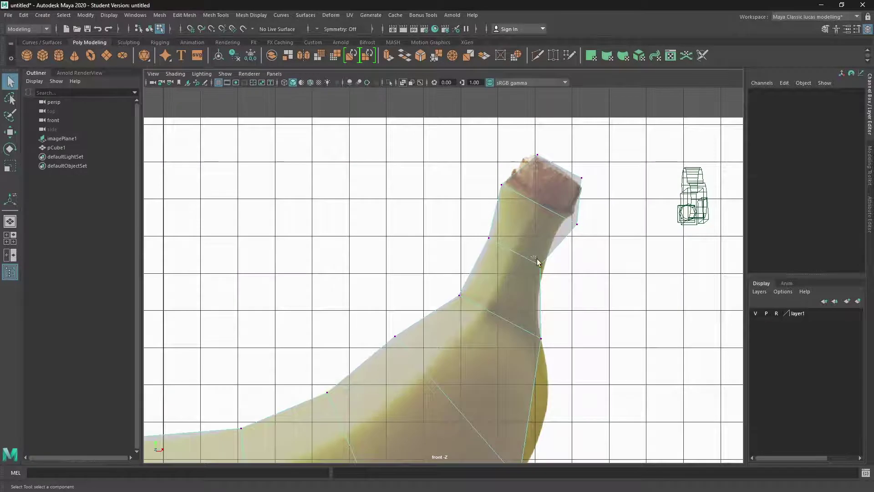
left_click_drag(540, 255, 559, 293)
key("w")
left_click_drag(540, 265, 478, 225)
left_click_drag(489, 238, 492, 247)
- Move the vertex pairs at the base and top of the brown cap onto its corners in the reference
left_click_drag(481, 177, 529, 209)
left_click_drag(504, 189, 504, 183)
left_click_drag(590, 212, 570, 219)
left_click(582, 177)
left_click_drag(582, 177, 581, 186)
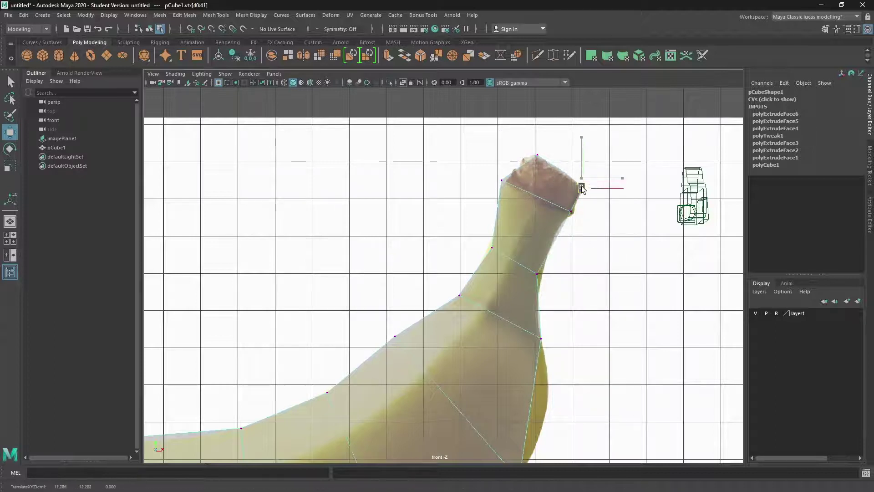
left_click(537, 155)
mouse_move(537, 155)
left_mouse_down()
mouse_move(515, 151)
mouse_move(533, 152)
left_mouse_up()
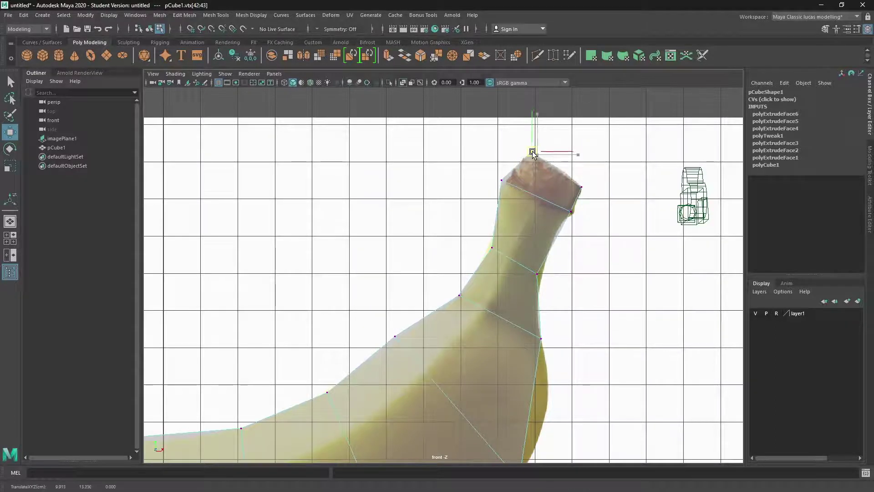
left_click(619, 264)
- Nudge the lower vertex pair just below the stem's base slightly outward onto the banana's outer outline
middle_click_drag(580, 298, 606, 192, "alt")
middle_click_drag(626, 251, 621, 216, "alt")
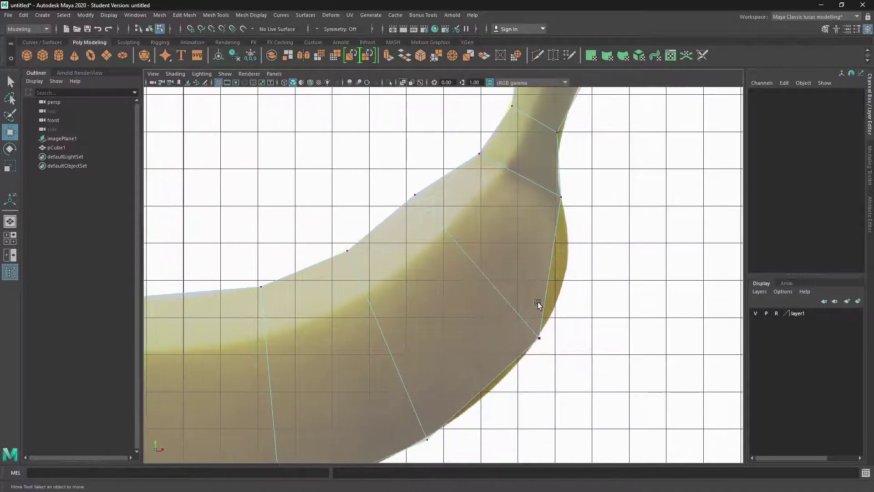
left_click(539, 337)
left_click_drag(539, 337, 541, 339)
scroll(526, 353, "down", 3)
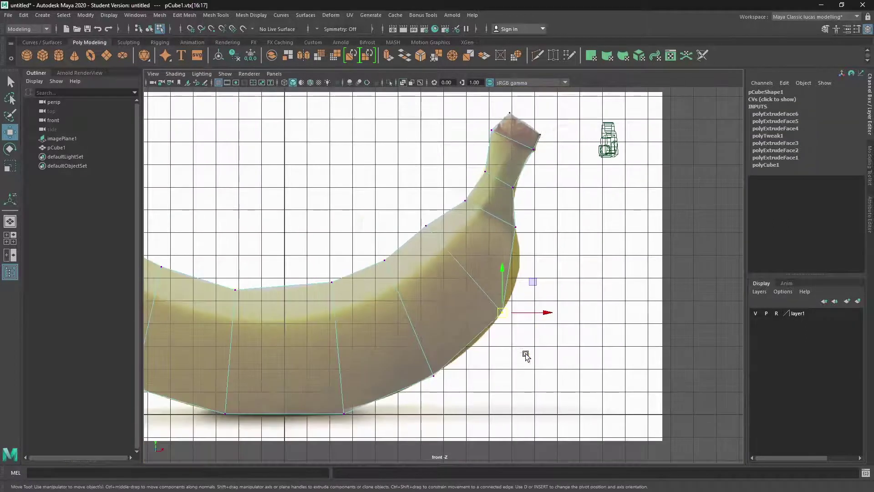
middle_click_drag(498, 351, 601, 353, "alt")
middle_click_drag(453, 342, 569, 357, "alt")
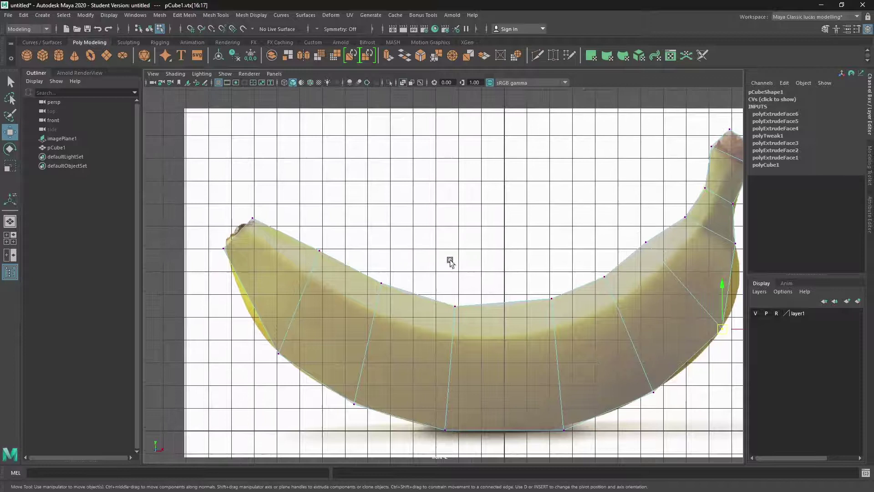
- Return the mesh to object mode in the perspective view and select the whole banana
key("space")
key("space")
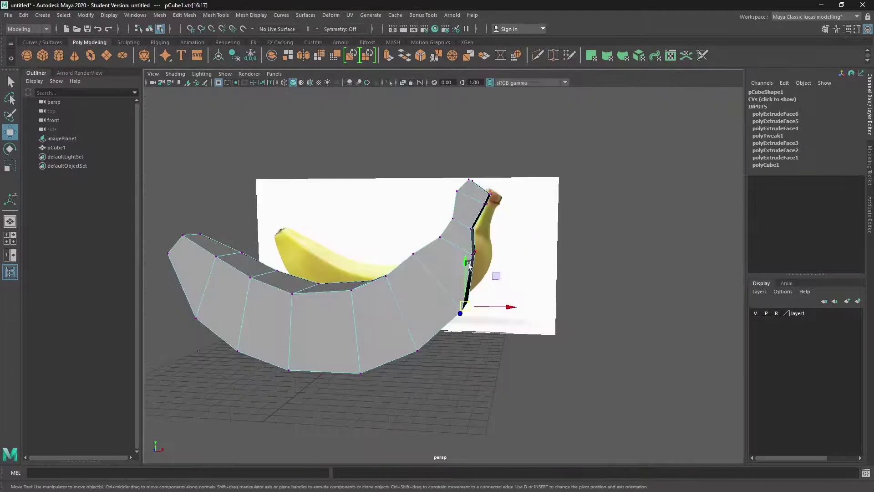
left_click_drag(403, 301, 384, 293, "alt")
right_click_drag(385, 293, 438, 220)
scroll(455, 257, "down", 5)
left_click(491, 239)
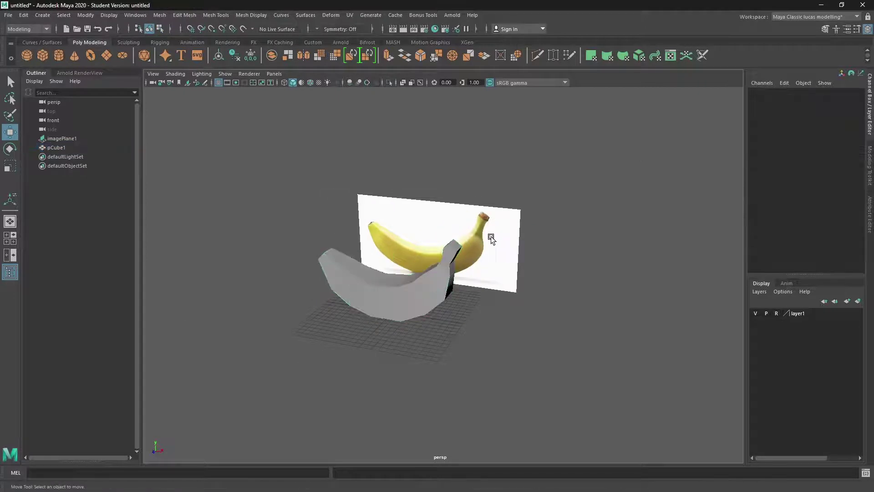
left_click(353, 278)
- Examine the blocked-out banana's shape from several angles and distances in the perspective view, with the mesh deselected and reselected
scroll(397, 319, "up", 4)
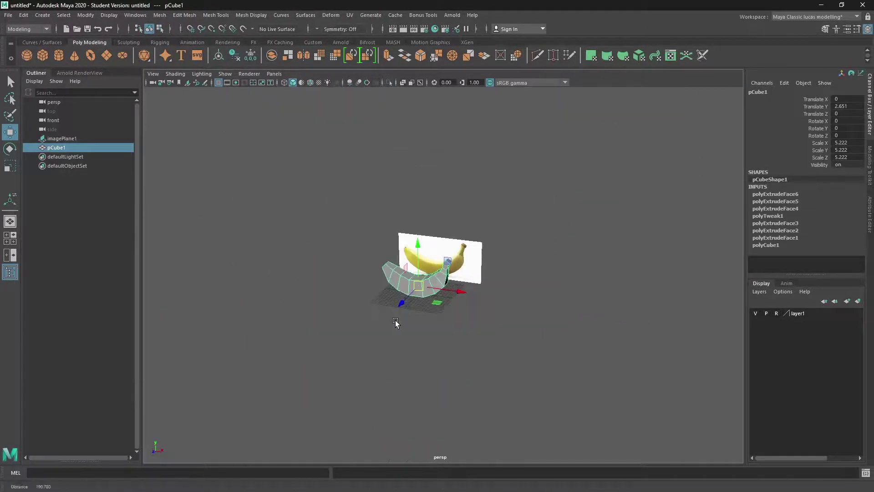
left_click_drag(395, 323, 387, 246, "alt")
middle_click_drag(432, 253, 417, 220, "alt")
left_click(526, 285)
left_click_drag(526, 285, 470, 302, "alt")
left_click(334, 247)
left_click(551, 256)
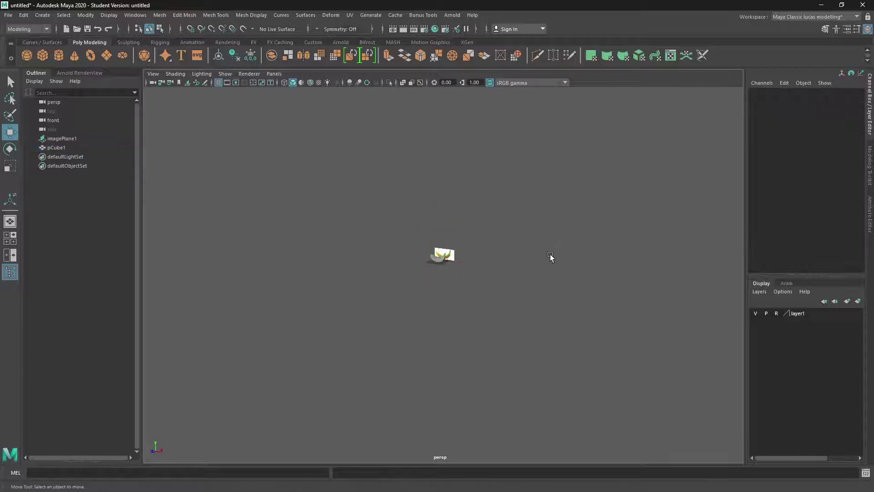
mouse_move(550, 257)
left_mouse_down("alt")
mouse_move(558, 287)
mouse_move(615, 244)
mouse_move(664, 235)
mouse_move(562, 234)
mouse_move(531, 247)
mouse_move(546, 247)
mouse_move(487, 252)
mouse_move(542, 261)
left_mouse_up("alt")
scroll(446, 295, "up", 12)
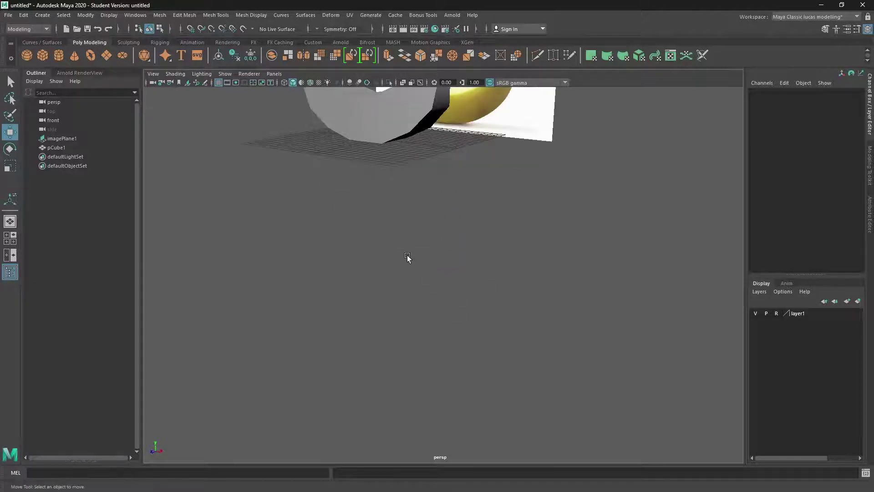
scroll(407, 255, "up", 2)
middle_click_drag(407, 255, 449, 353, "alt")
scroll(440, 316, "up", 7)
middle_click_drag(440, 316, 441, 338, "alt")
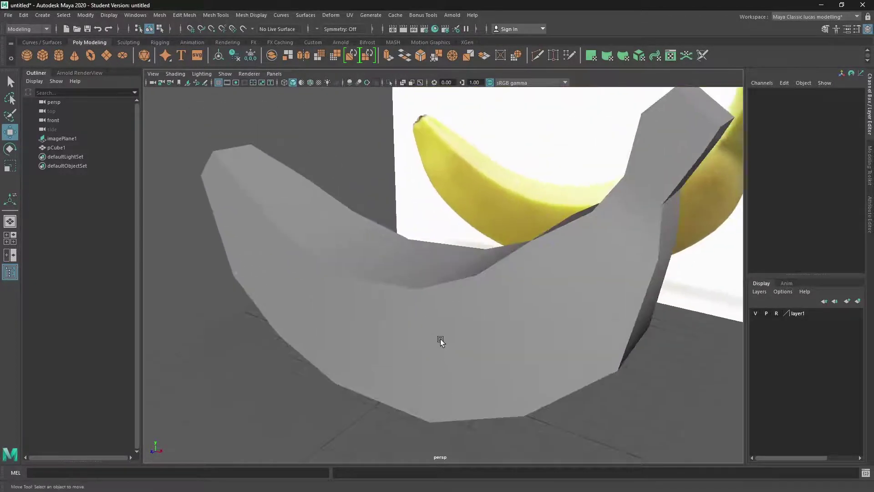
scroll(439, 336, "down", 3)
left_click_drag(430, 327, 415, 327, "alt")
left_click(298, 216)
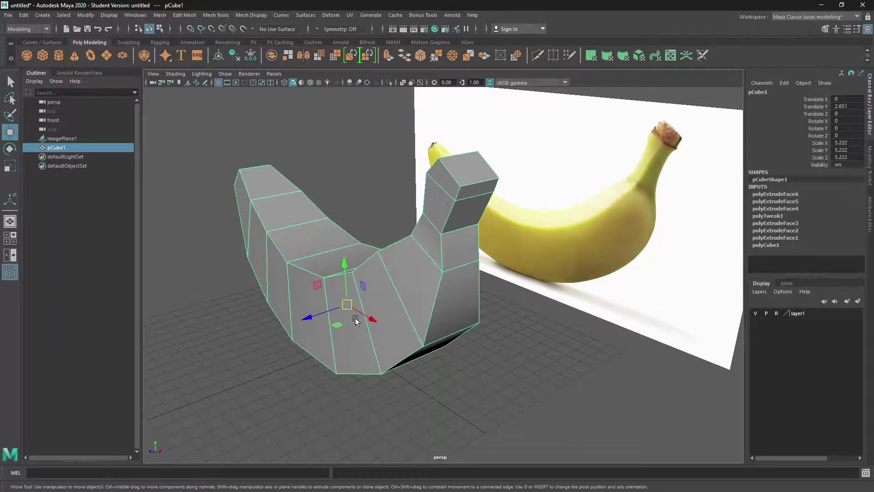
- Preview the banana mesh smoothed from several angles, restore its unsmoothed display and deselect it
left_click_drag(355, 321, 253, 239, "alt")
scroll(296, 352, "down", 4)
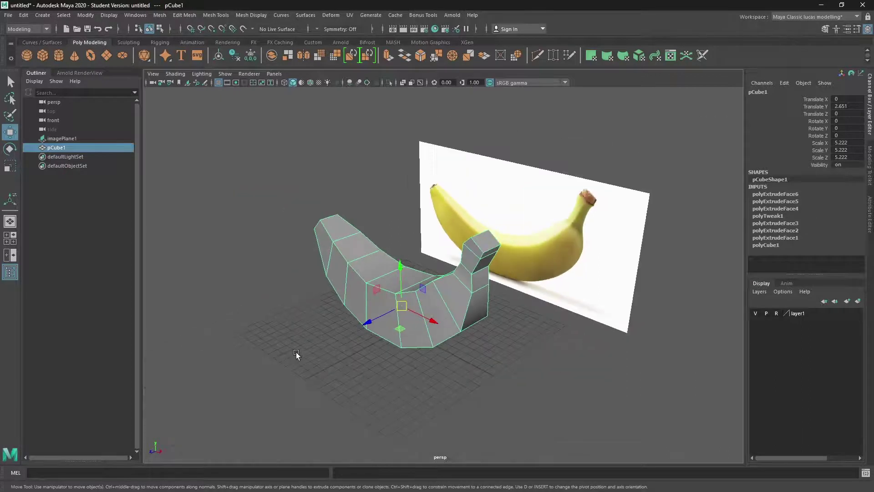
left_click_drag(296, 352, 418, 291, "alt")
middle_click_drag(418, 290, 359, 308, "alt")
left_click_drag(358, 310, 429, 311, "alt")
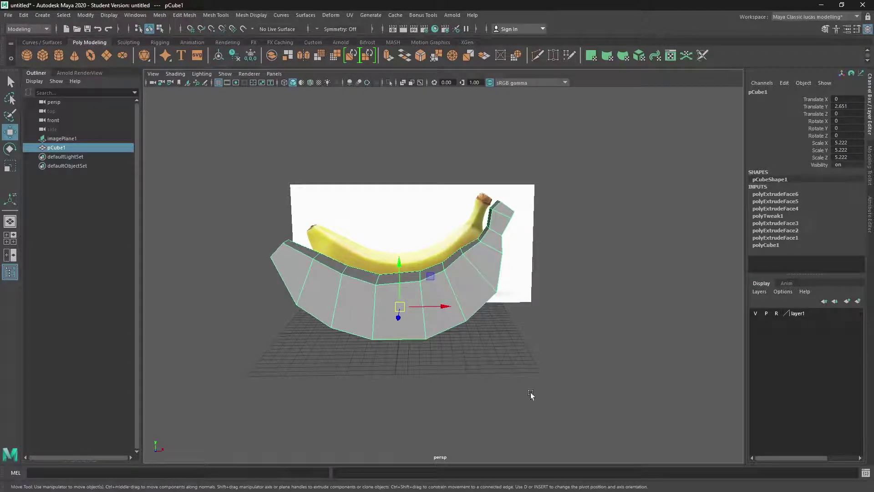
left_click_drag(551, 398, 503, 347, "alt")
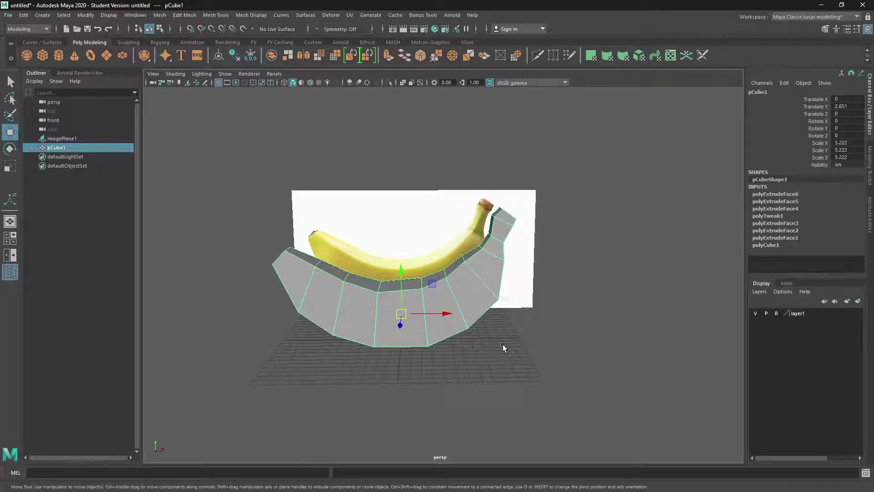
key("3")
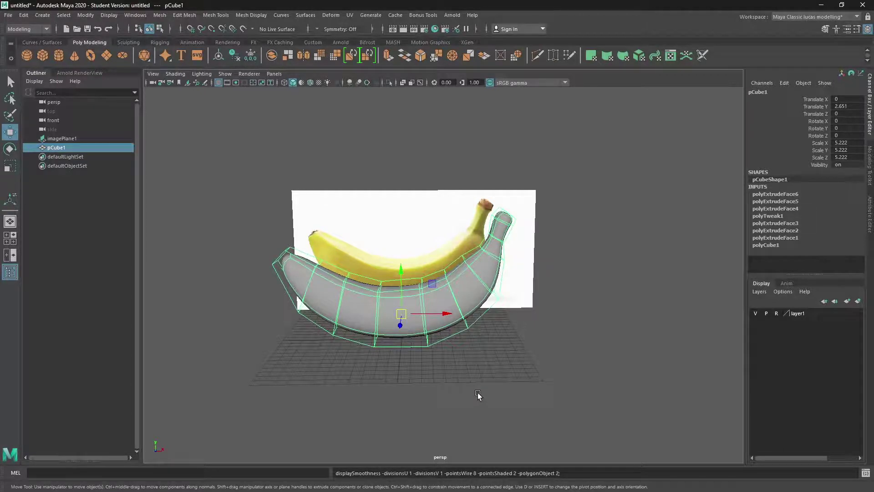
left_click_drag(478, 394, 513, 361, "alt")
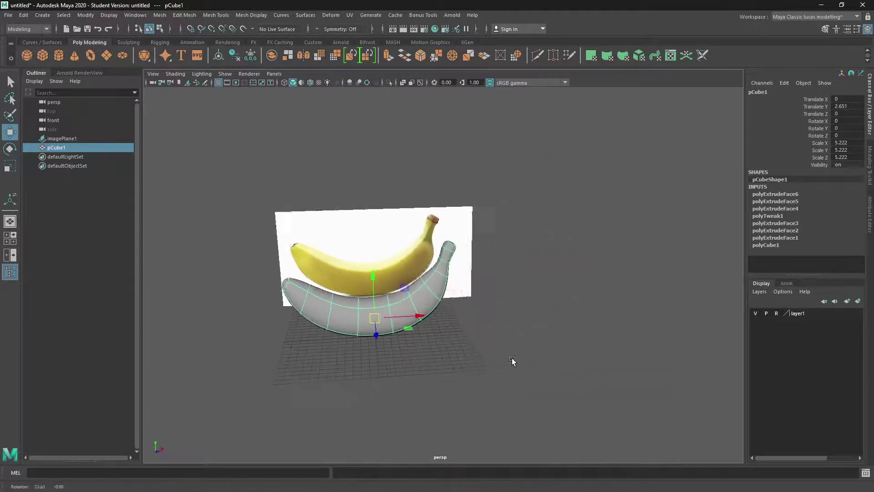
mouse_move(512, 360)
right_mouse_down("alt")
mouse_move(466, 345)
mouse_move(508, 341)
mouse_move(461, 344)
mouse_move(514, 348)
right_mouse_up("alt")
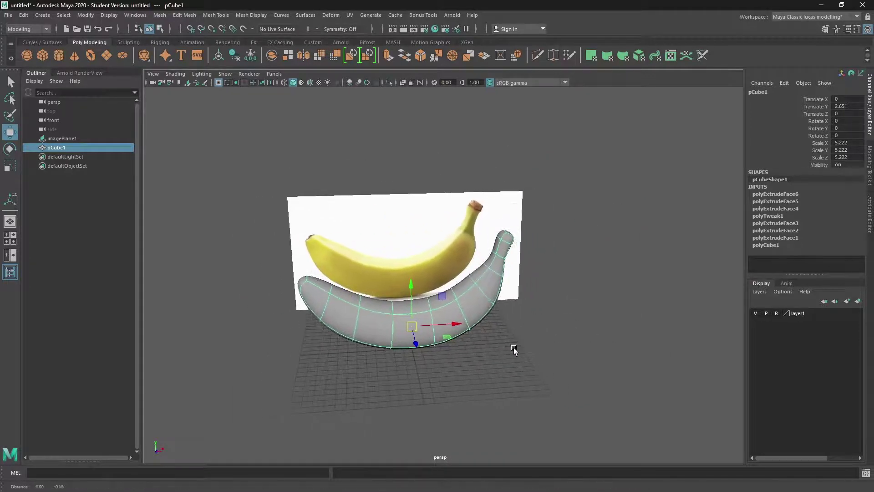
key("1")
left_click(549, 351)
left_click_drag(564, 355, 553, 360, "alt")
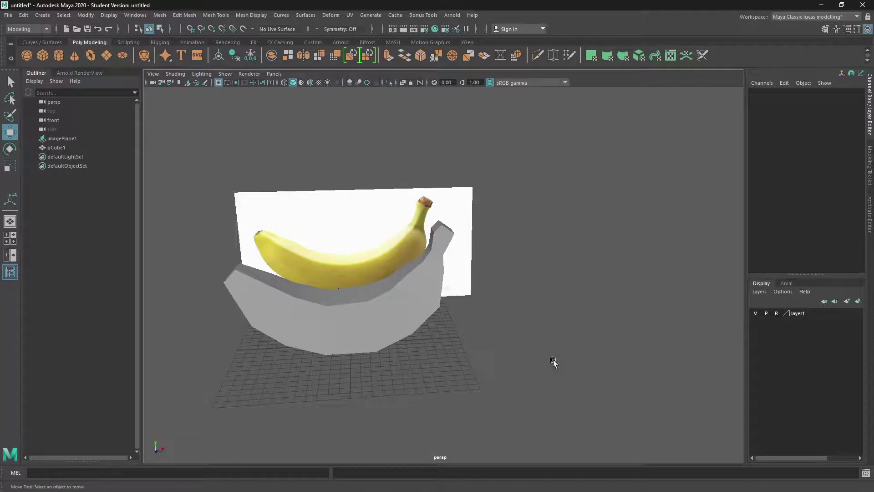
- Create a polygon cube with one division in each direction and move it to 23.74 on X, clear of the banana
double_click(38, 54)
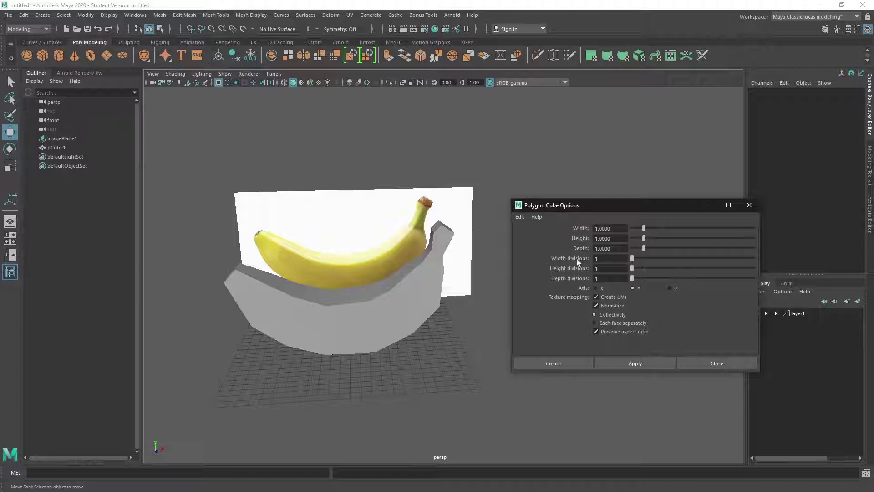
left_click(607, 259)
left_click_drag(638, 209, 479, 152)
left_click(390, 307)
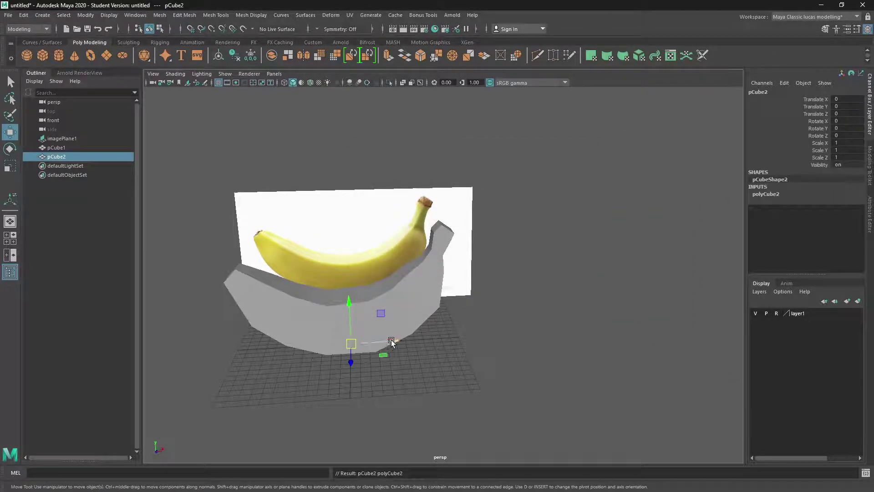
left_click_drag(391, 341, 592, 337)
scroll(577, 353, "up", 3)
key("f")
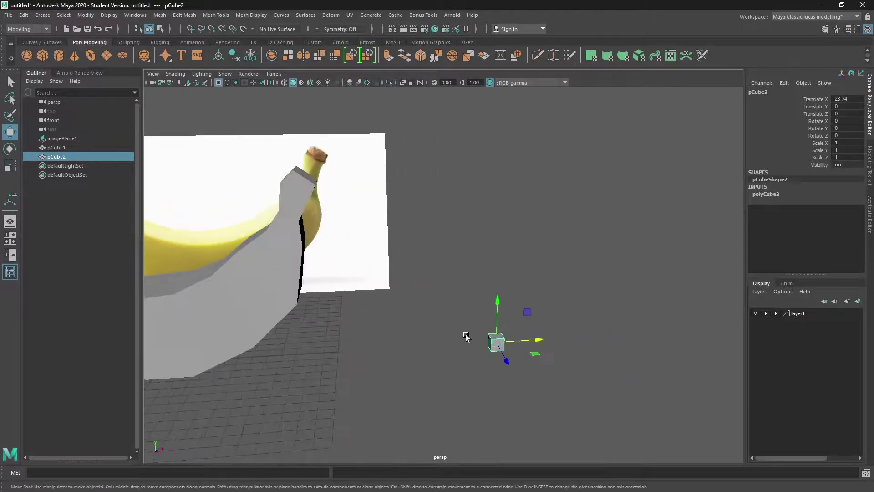
left_click_drag(470, 335, 440, 334, "alt")
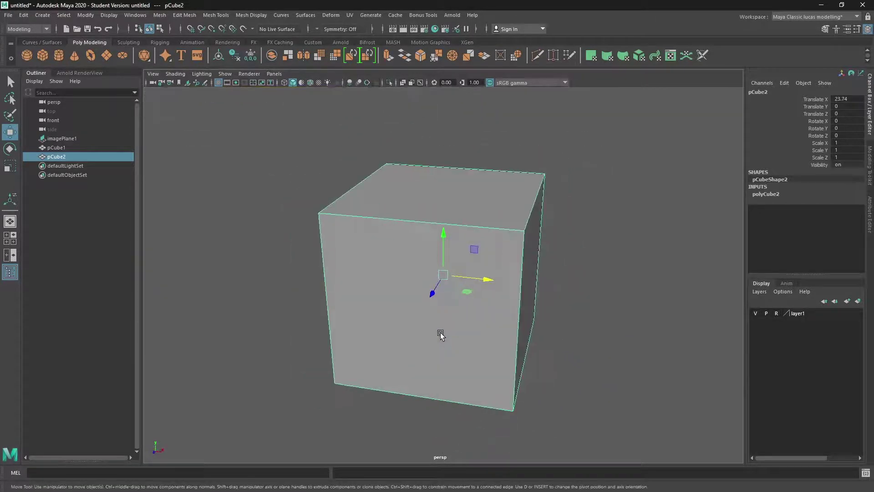
- Create a second polygon cube with 2 width divisions and 2 height divisions
double_click(42, 51)
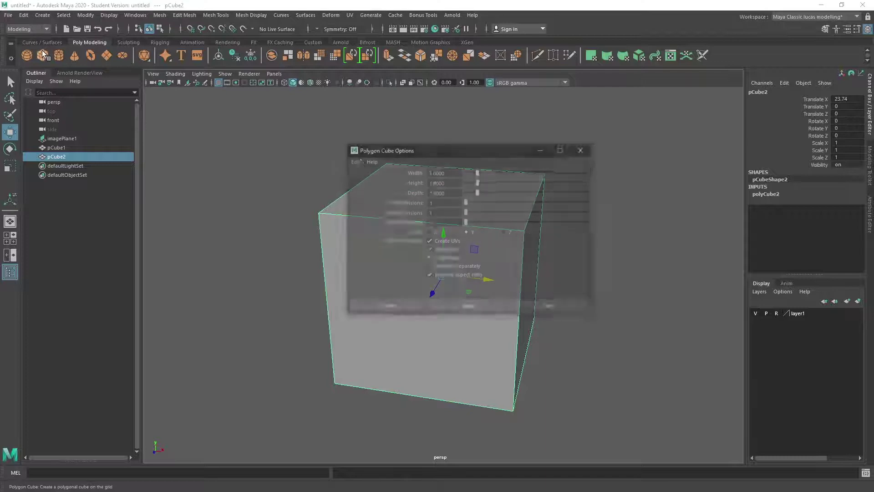
left_click_drag(425, 152, 593, 135)
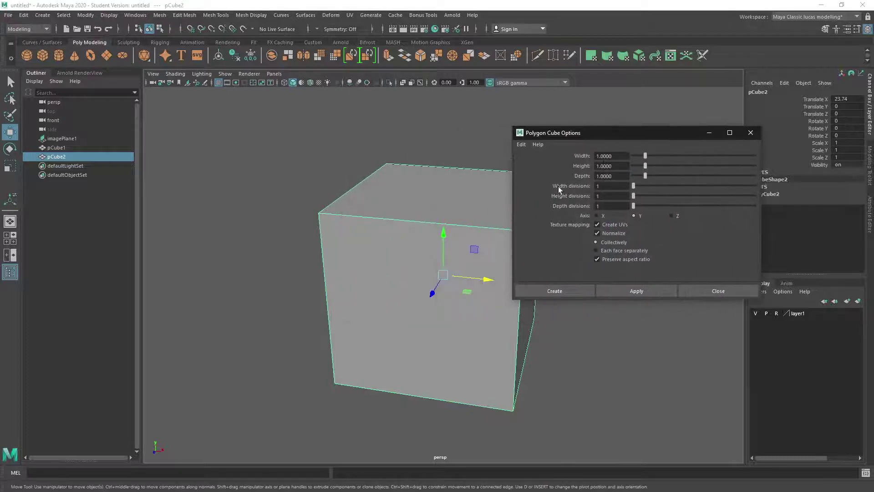
left_click(610, 187)
type("2")
key("Tab")
type("2")
key("Tab")
left_click(555, 294)
- Move the subdivided cube to 26.566 on X, beside the plain cube, and continue past the student version notice
right_click_drag(551, 297, 465, 298, "alt")
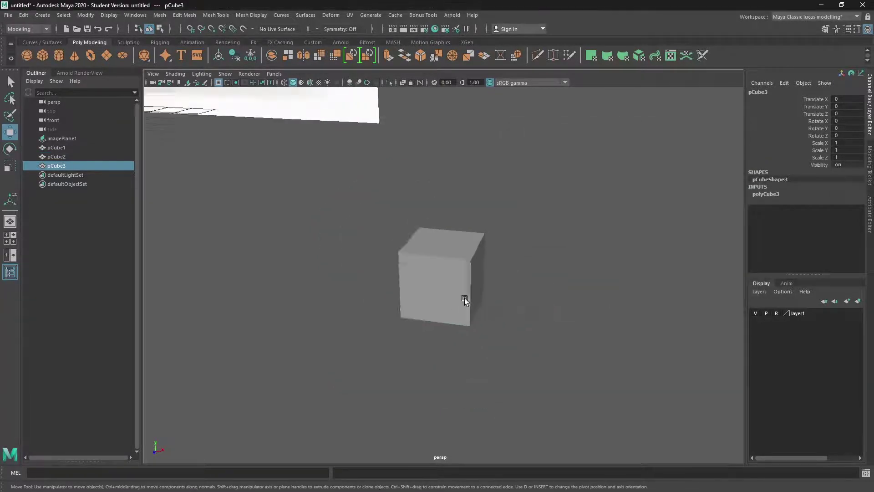
middle_click_drag(464, 298, 609, 309, "alt")
right_click_drag(609, 309, 501, 331, "alt")
left_click_drag(285, 259, 553, 292)
scroll(552, 293, "up", 4)
left_click(415, 258)
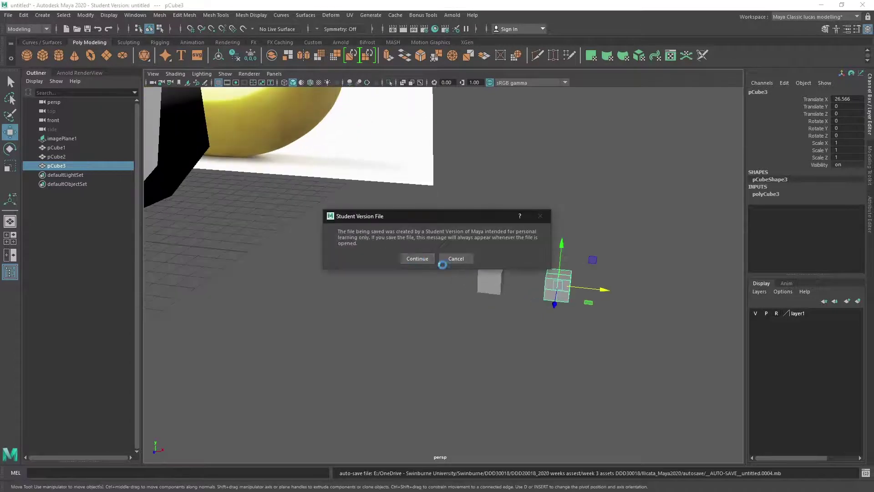
- Compare the plain and subdivided cubes, then delete both of them
right_click_drag(449, 281, 515, 305, "alt")
middle_click_drag(515, 305, 439, 296, "alt")
left_click_drag(439, 297, 469, 304, "alt")
left_click(479, 306)
left_click(520, 278)
left_click_drag(405, 342, 519, 318, "alt")
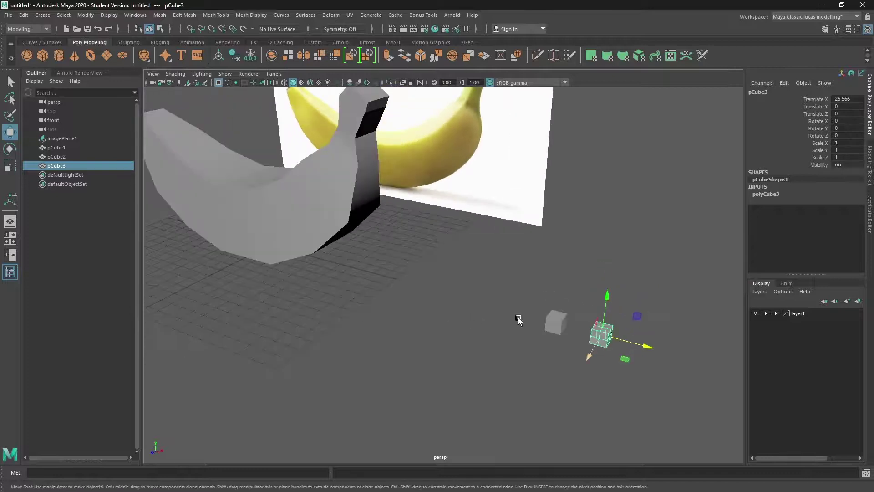
left_click_drag(518, 278, 661, 384)
key("Delete")
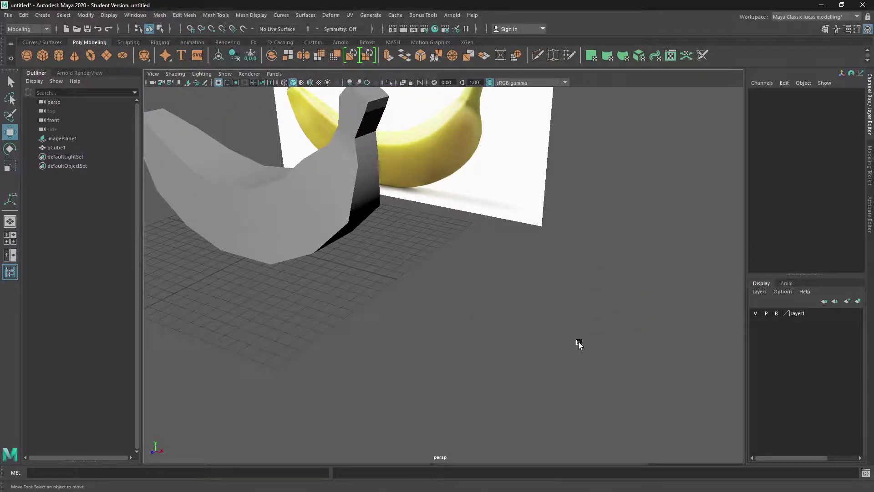
- Select the banana and display its smooth preview together with the low-poly cage
left_click(323, 210)
left_click_drag(267, 265, 394, 348, "alt")
scroll(398, 352, "up", 4)
key("2")
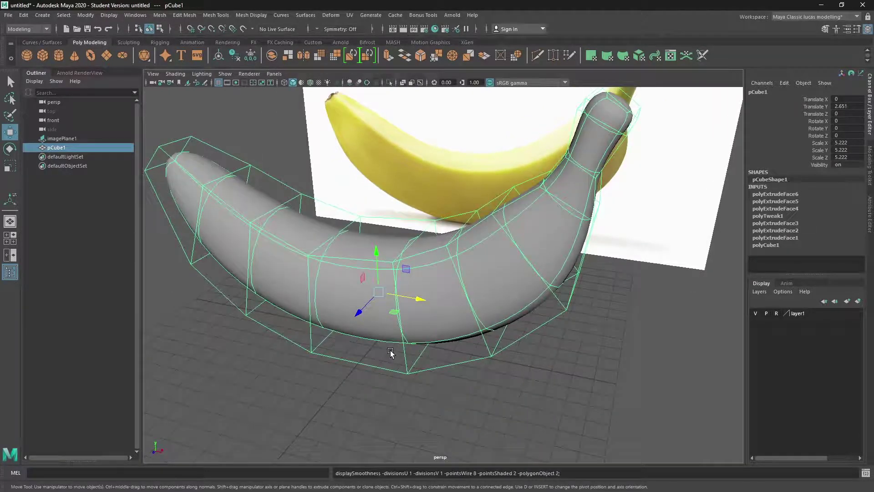
left_click_drag(421, 280, 386, 260, "alt")
scroll(435, 350, "down", 4)
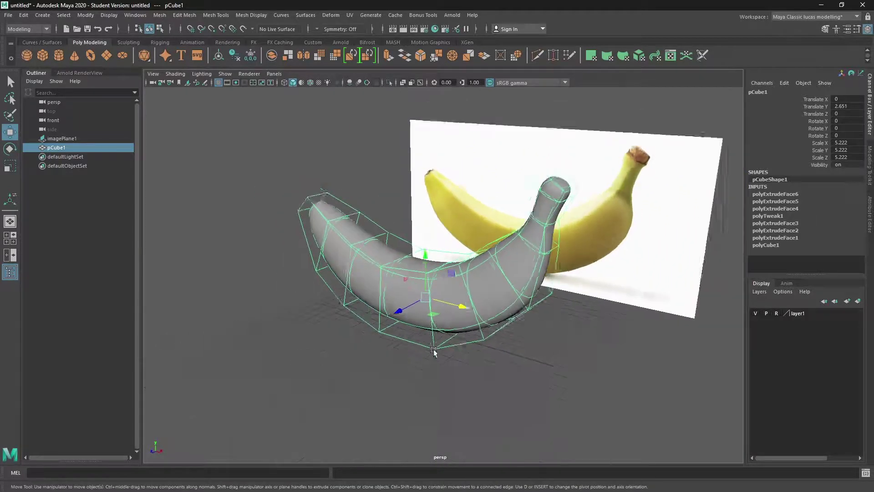
- Duplicate the smooth-previewed banana and place the copy beside the original at 24.696 on X
left_click_drag(464, 303, 669, 354)
key("ctrl+z")
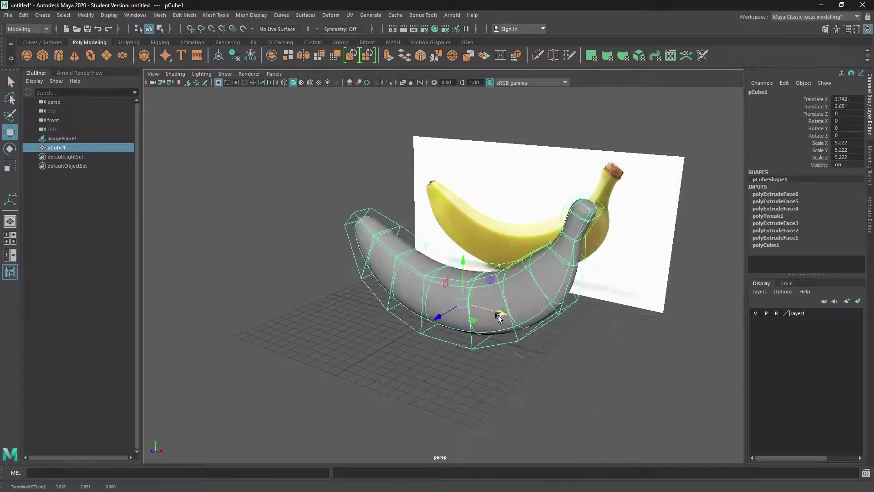
left_click_drag(468, 305, 777, 371, "shift")
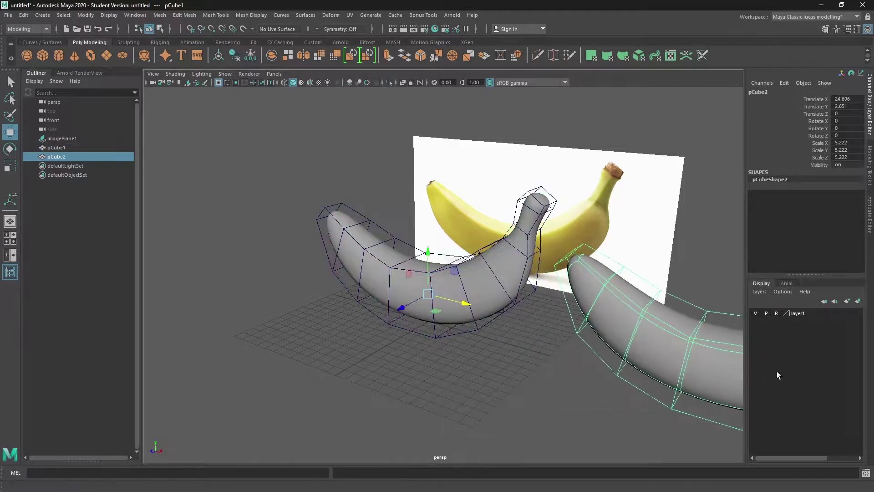
mouse_move(547, 364)
middle_mouse_down("alt")
mouse_move(501, 348)
mouse_move(351, 354)
middle_mouse_up("alt")
scroll(351, 355, "down", 4)
left_click_drag(351, 354, 428, 363, "alt")
scroll(427, 363, "up", 4)
middle_click_drag(428, 363, 482, 363, "alt")
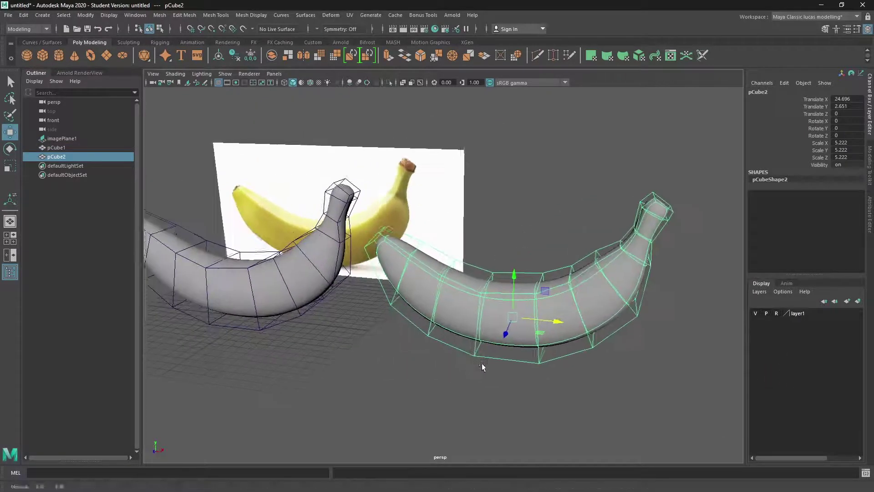
- Convert the duplicate banana's smooth mesh preview to polygons
left_click(85, 15)
mouse_move(62, 16)
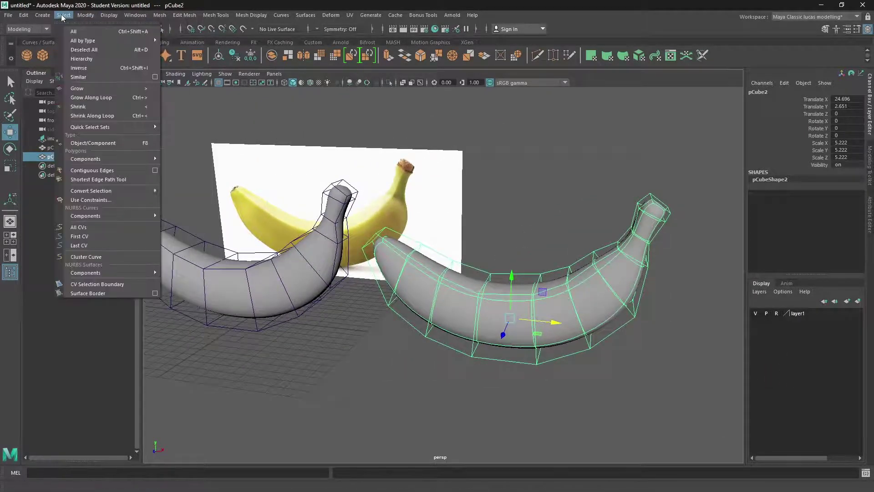
mouse_move(94, 17)
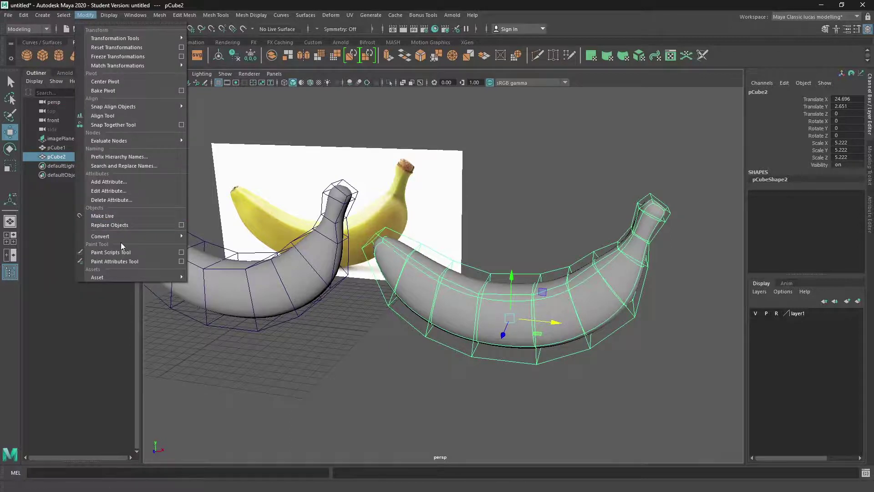
mouse_move(127, 239)
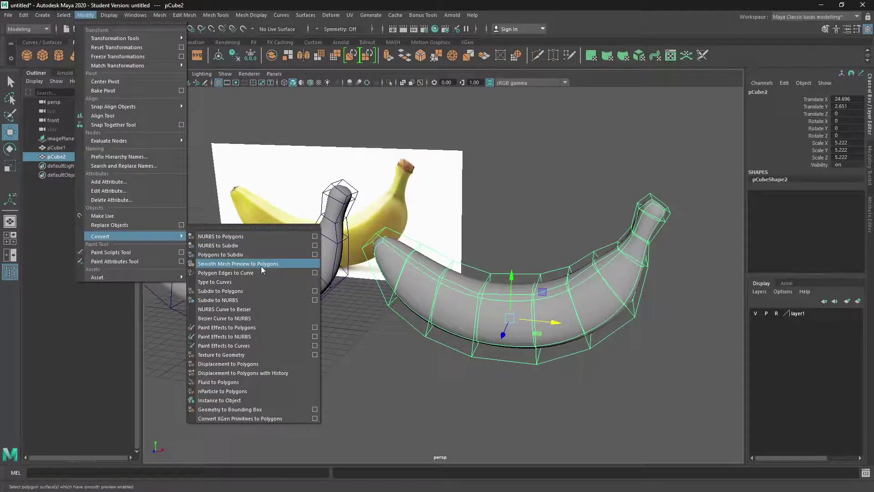
left_click(290, 265)
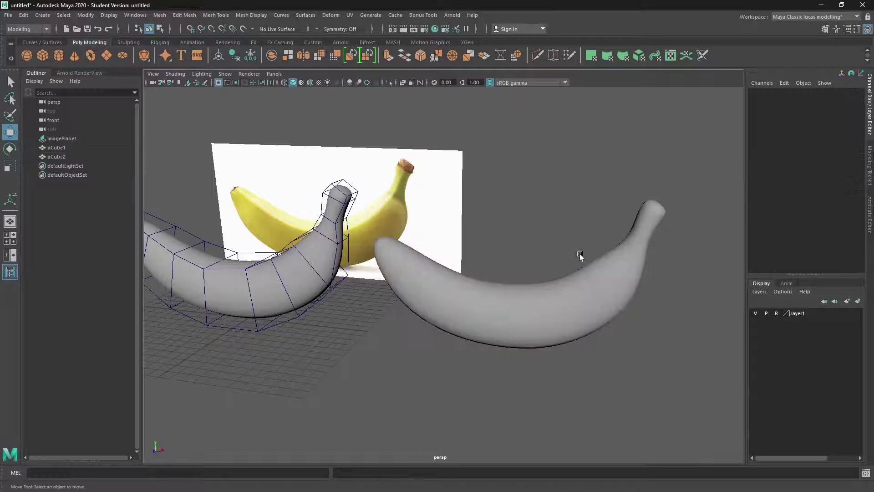
- Examine the converted banana's dense wireframe beside the original, selecting and deselecting it to compare the two meshes
left_click(517, 299)
left_click_drag(517, 298, 479, 306, "alt")
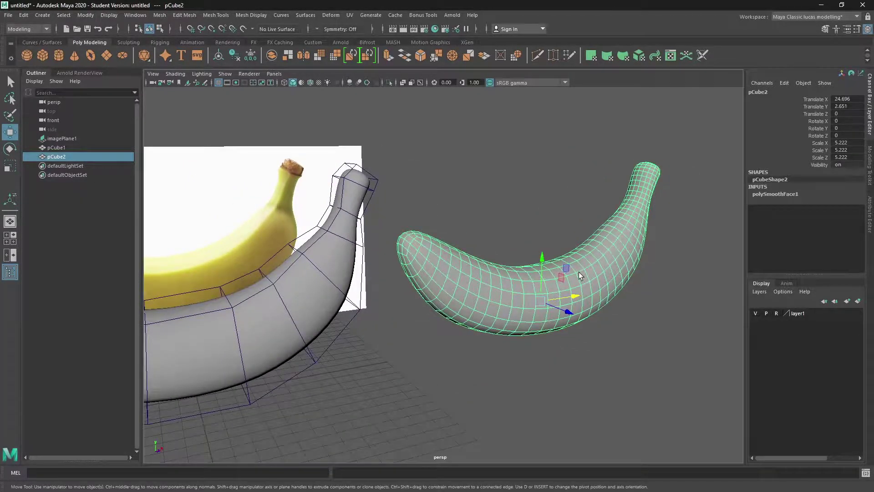
scroll(579, 274, "down", 5)
left_click_drag(554, 273, 525, 278, "alt")
left_click(489, 261)
left_click(457, 289)
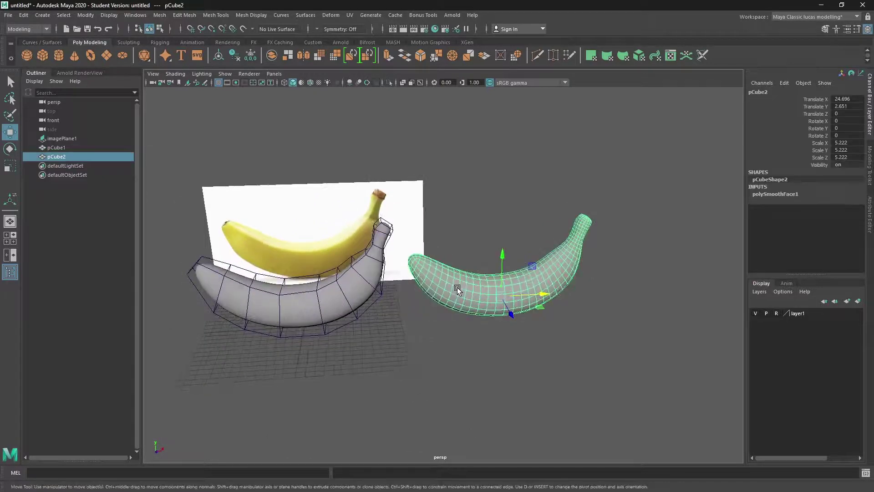
left_click(446, 348)
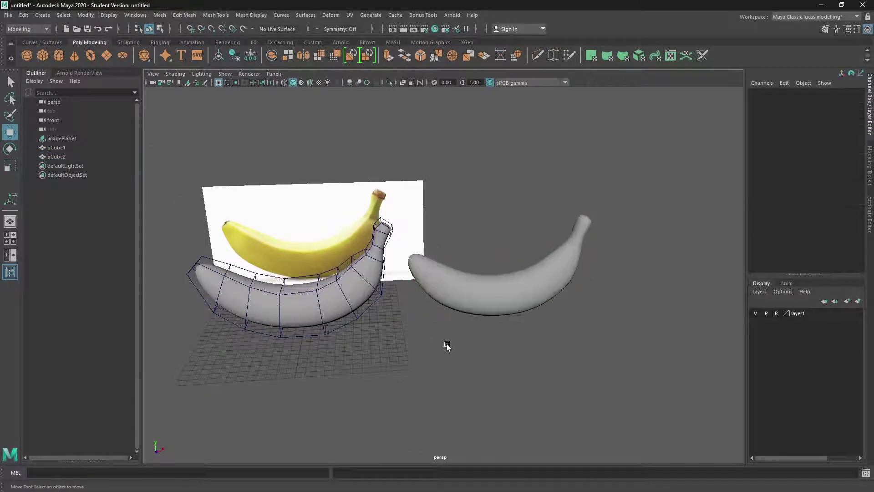
left_click(466, 302)
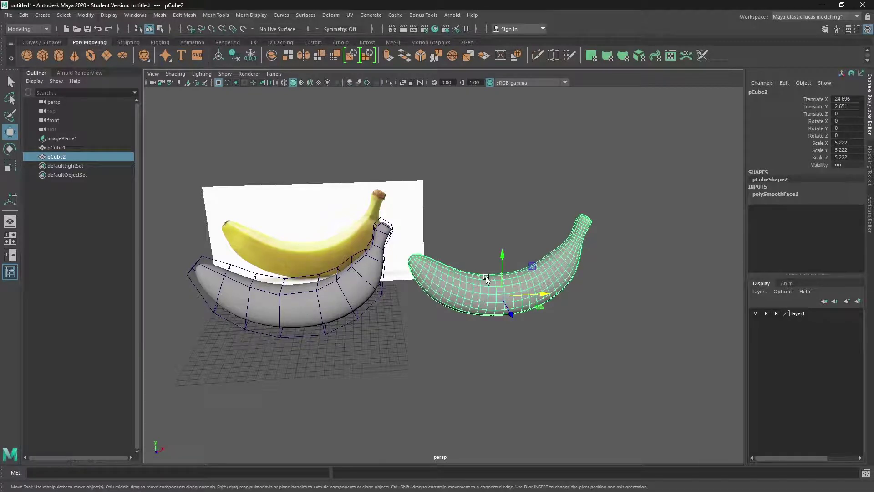
- Delete the converted duplicate and return the original banana to its unsmoothed display
key("Delete")
left_click(330, 291)
key("1")
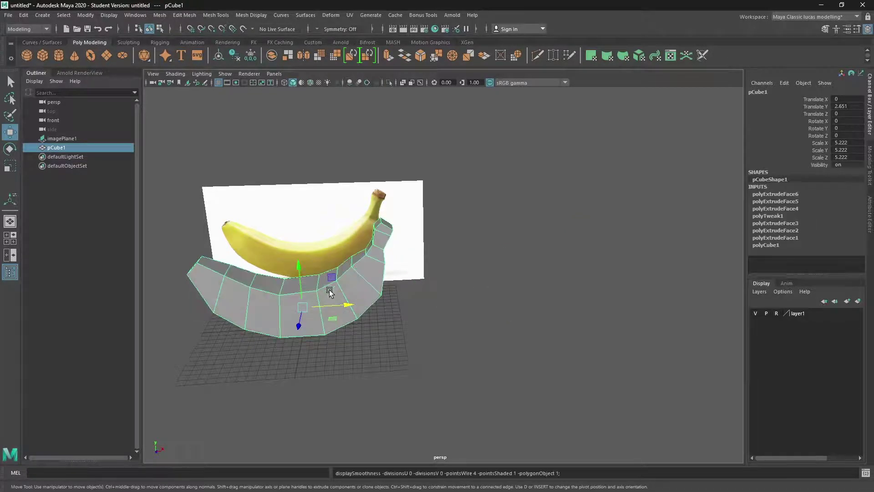
- Show the Modeling Toolkit and apply the Smooth operation to the original banana mesh
scroll(367, 343, "up", 5)
left_click_drag(367, 343, 513, 320, "alt")
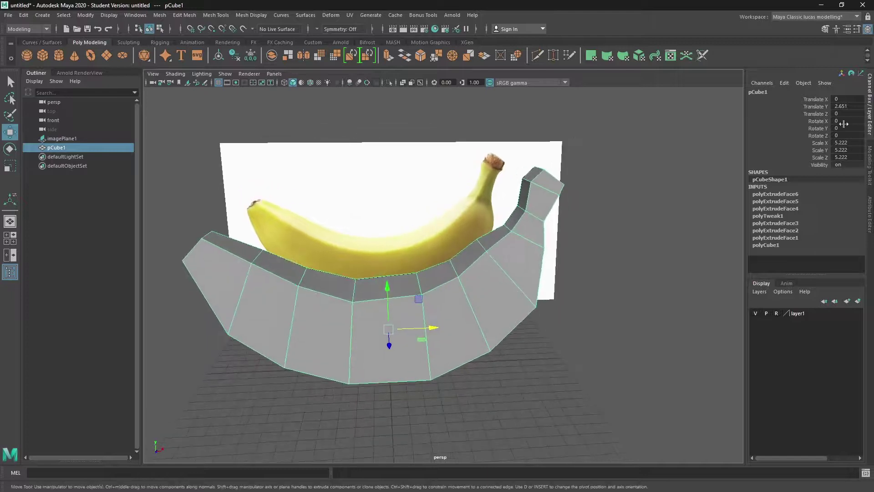
left_click(825, 31)
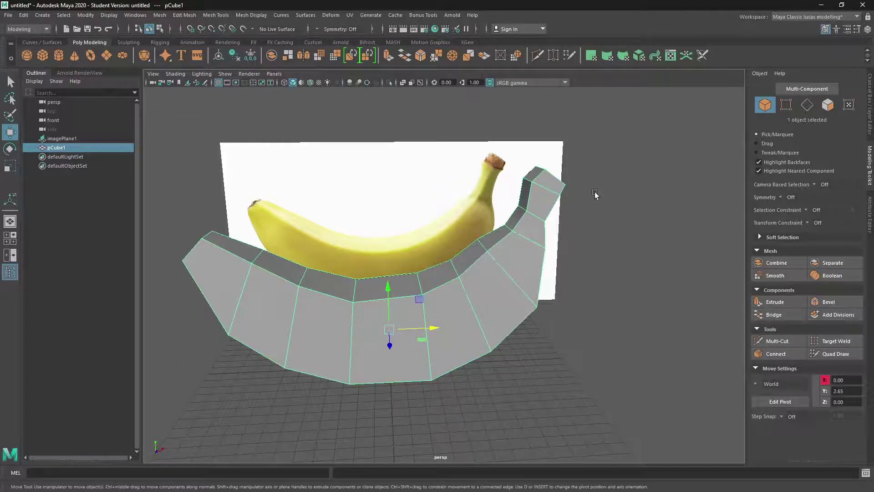
left_click_drag(595, 194, 619, 193, "alt")
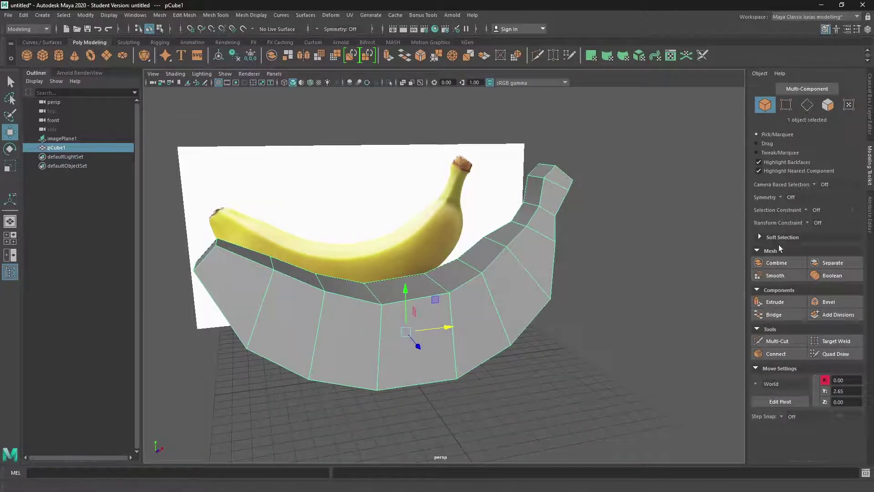
left_click(769, 276)
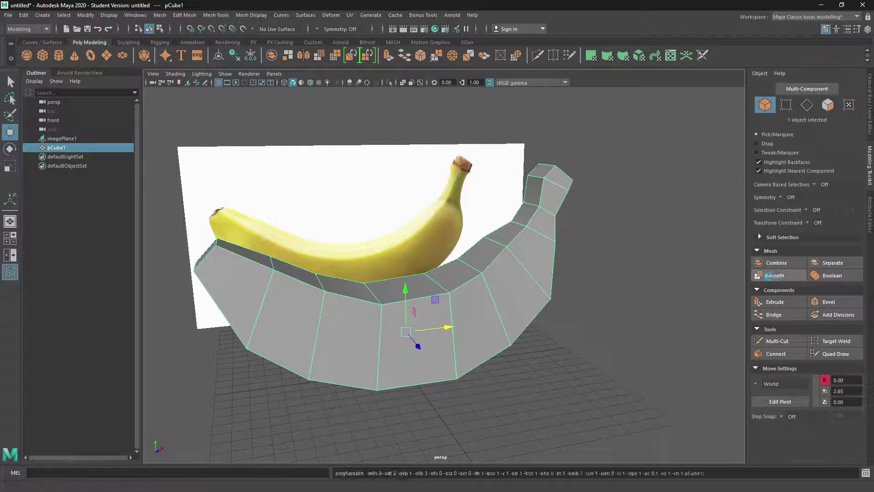
- Raise the banana's Smooth divisions in turn from 2 up to 4 to try denser meshes
left_click_drag(615, 181, 569, 308)
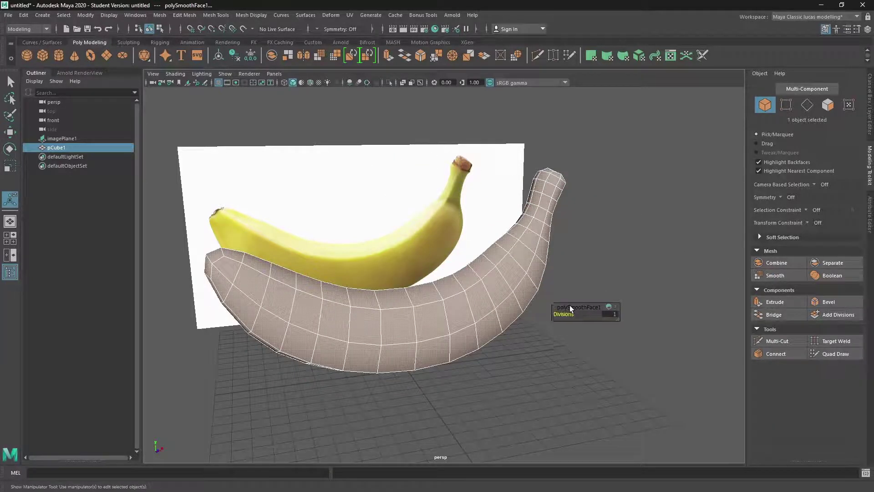
left_click(611, 316)
type("2")
key("Return")
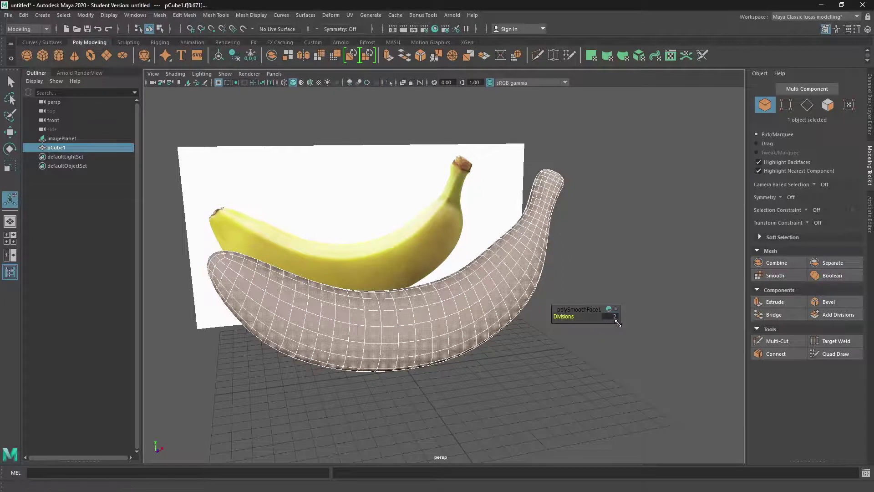
left_click_drag(559, 318, 562, 316)
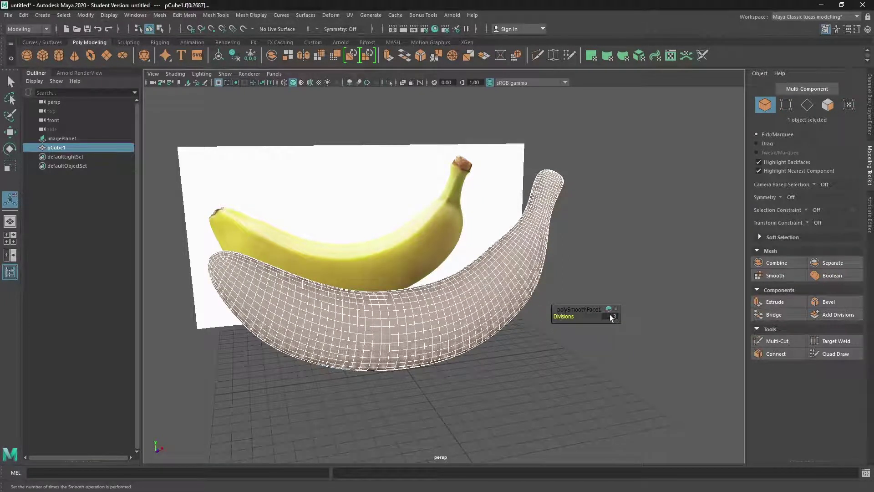
left_click(611, 317)
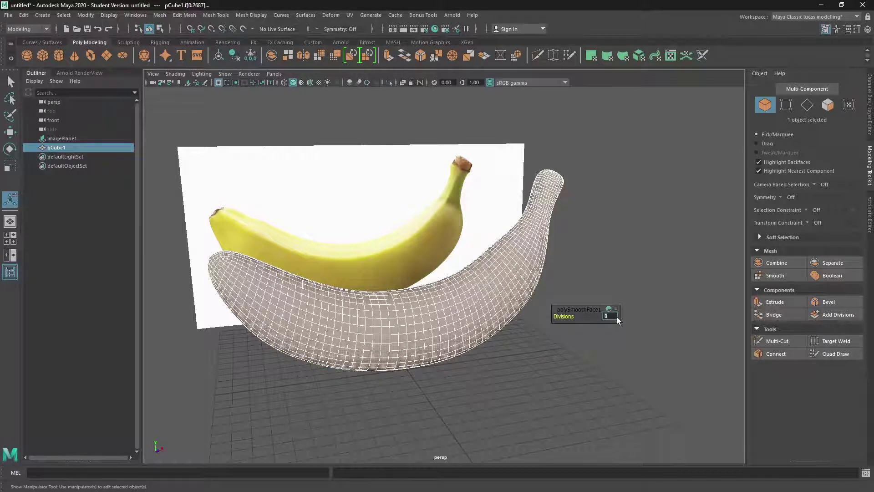
type("4")
key("Return")
mouse_move(326, 301)
left_mouse_down("alt")
mouse_move(449, 292)
mouse_move(328, 296)
mouse_move(329, 304)
left_mouse_up("alt")
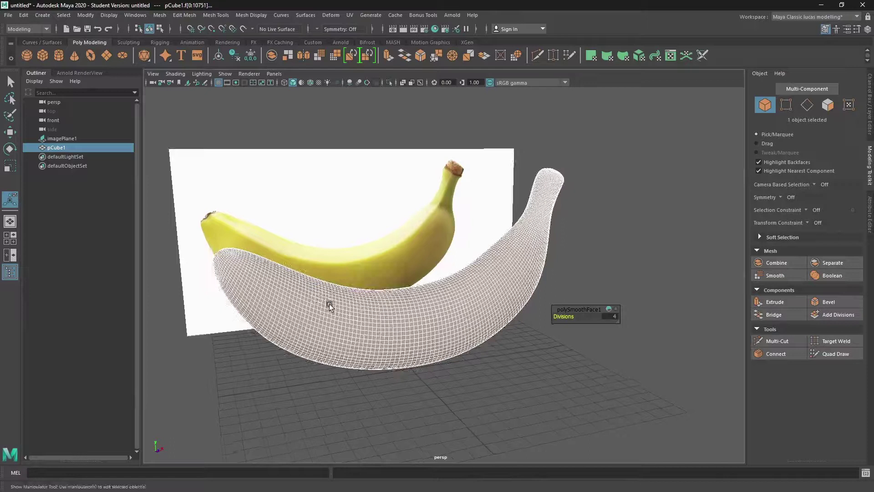
scroll(329, 304, "up", 2)
- Lower the banana's Smooth divisions to 2 and then to 1, comparing the mesh density
left_click(610, 316)
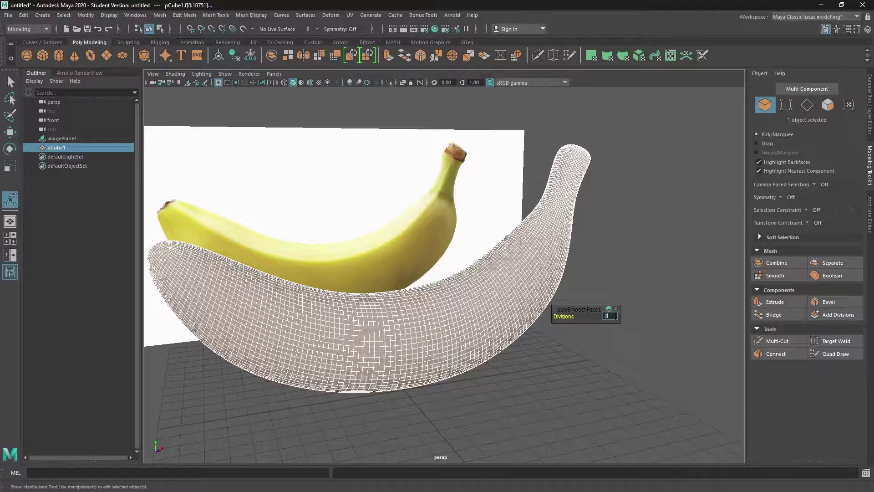
type("2")
key("Return")
mouse_move(523, 325)
left_mouse_down("alt")
mouse_move(450, 334)
mouse_move(556, 330)
mouse_move(461, 332)
mouse_move(513, 323)
left_mouse_up("alt")
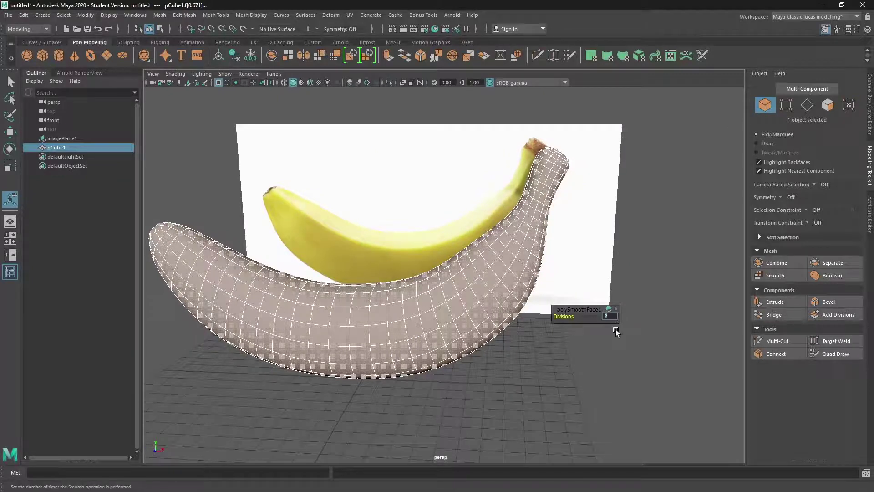
type("1")
key("Return")
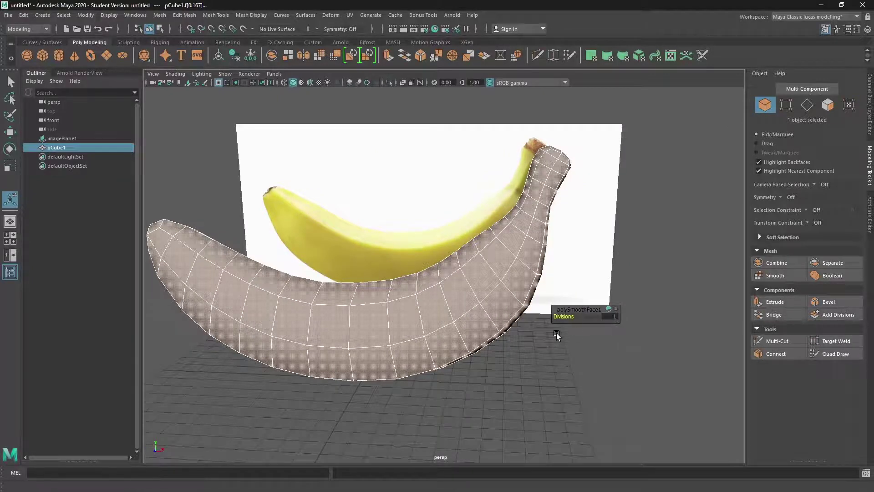
scroll(537, 328, "down", 5)
left_click_drag(520, 325, 531, 326, "alt")
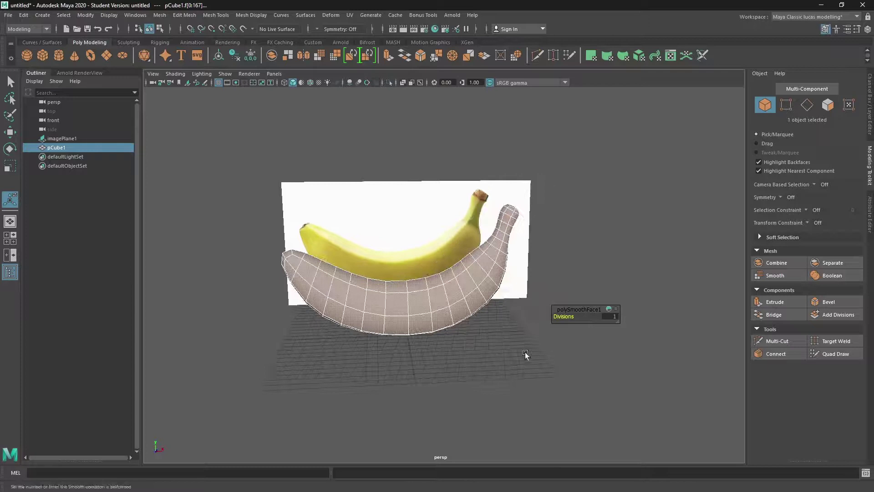
- Reselect the banana mesh and set its Smooth divisions to 0
left_click(594, 353)
left_click(490, 291)
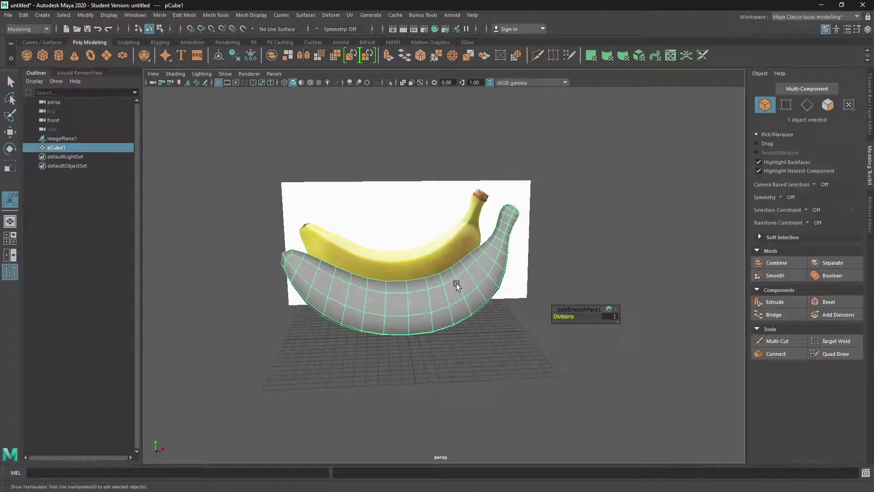
left_click(613, 316)
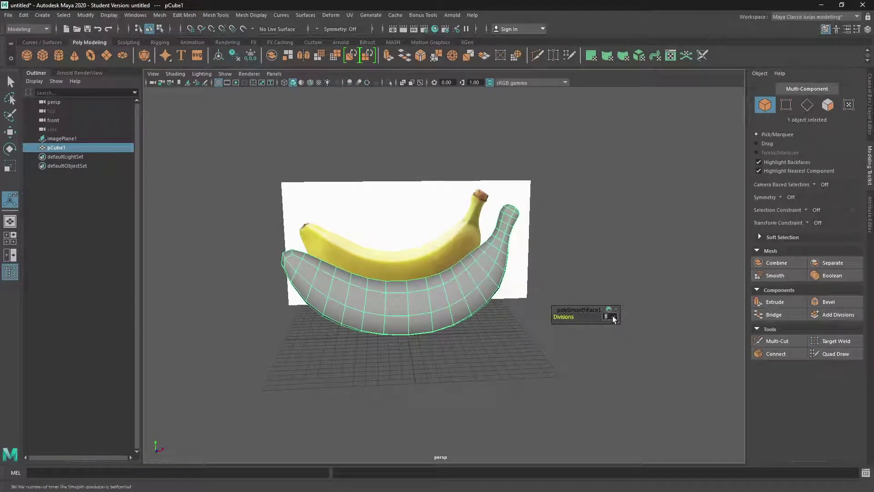
type("0")
key("Return")
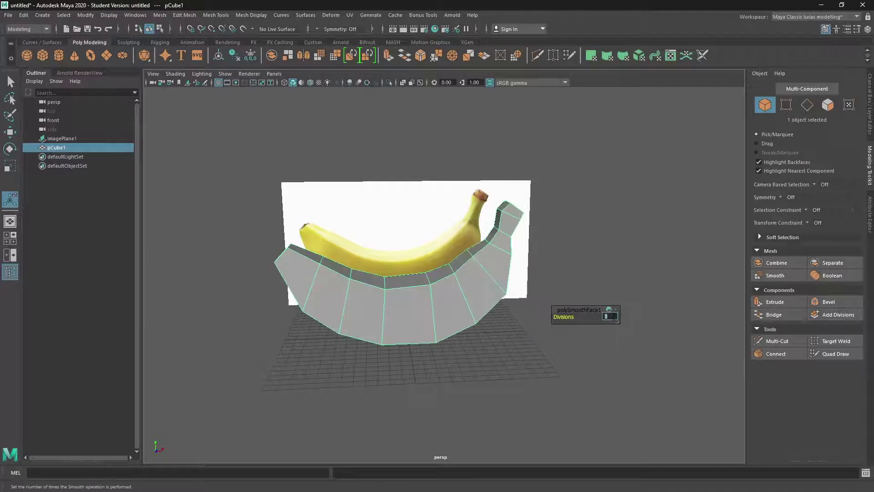
left_click(580, 306)
left_click_drag(547, 279, 543, 286, "alt")
left_click(471, 298)
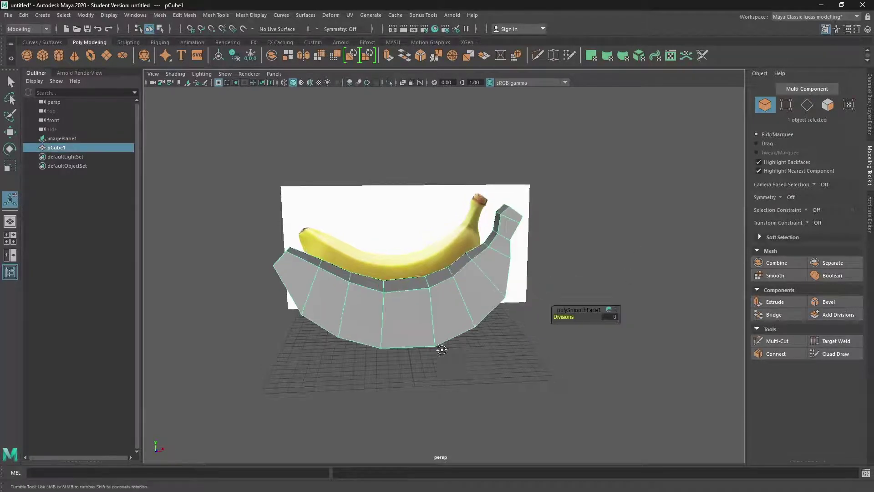
- Switch to a maximized front view with the low-poly banana framed over the reference image
left_click_drag(441, 349, 474, 338, "alt")
key("space")
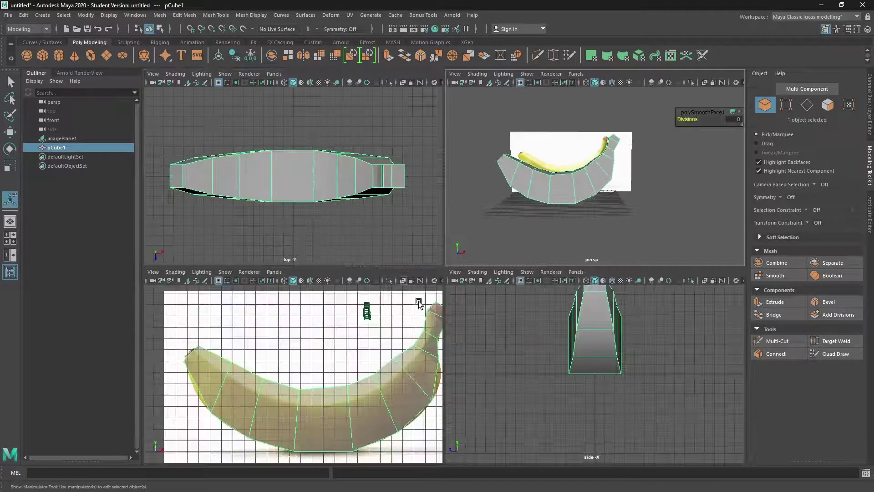
key("space")
middle_click_drag(478, 286, 353, 287, "alt")
scroll(414, 294, "down", 2)
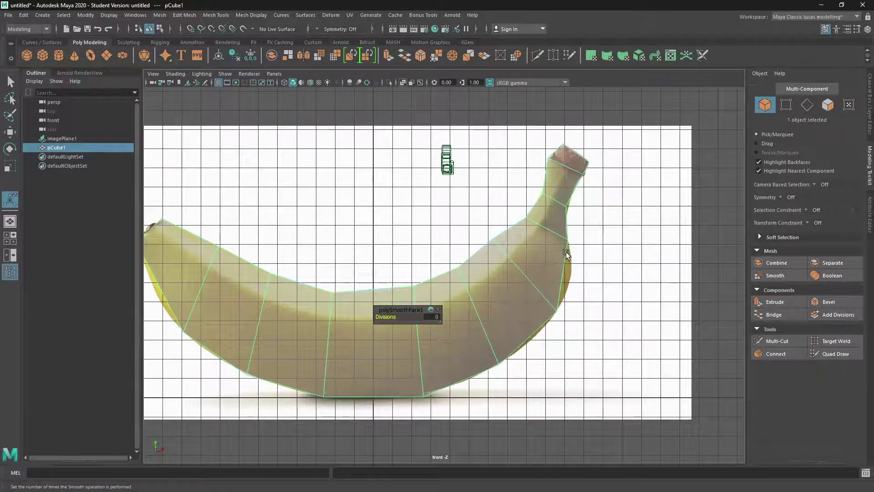
scroll(569, 285, "down", 1)
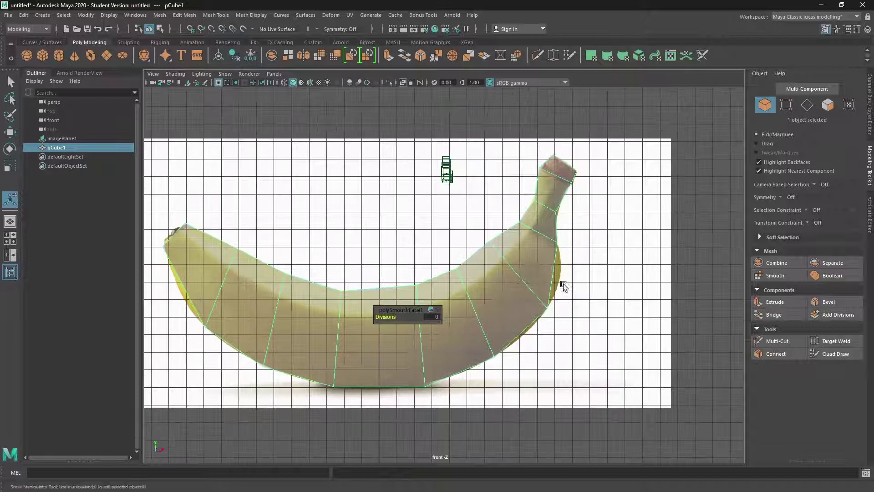
- Compare the banana with the reference at 1 Smooth division, then set the divisions back to 0 and move the settings box clear
left_click(433, 317)
type("1")
key("Return")
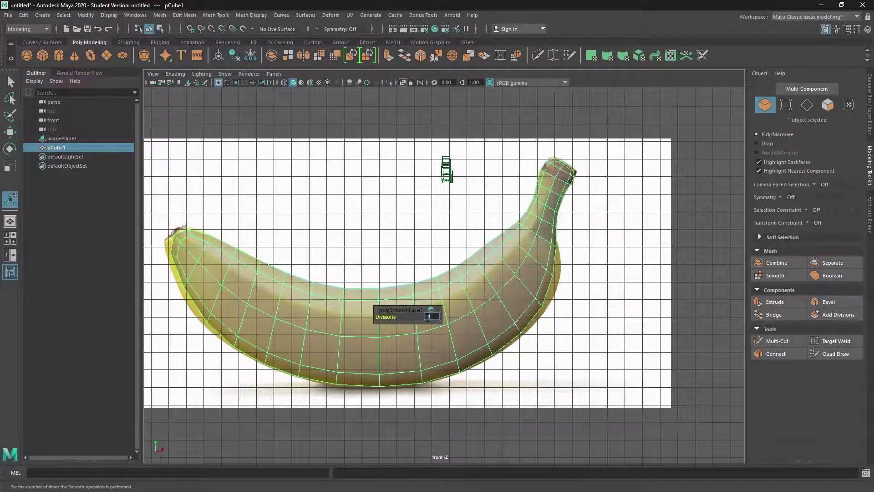
type("0")
key("Return")
left_click_drag(409, 314, 380, 124)
middle_click_drag(485, 241, 538, 237, "alt")
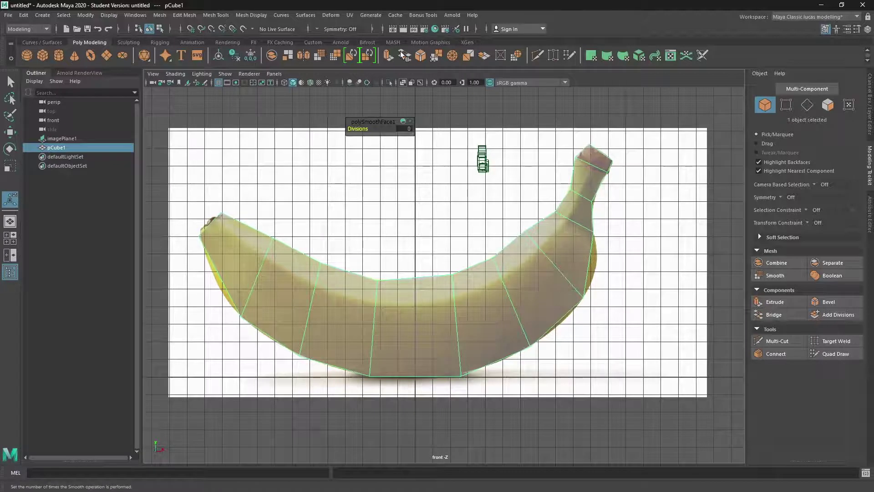
- Insert an edge loop across the banana's outer bulge just below the stem
left_click(227, 17)
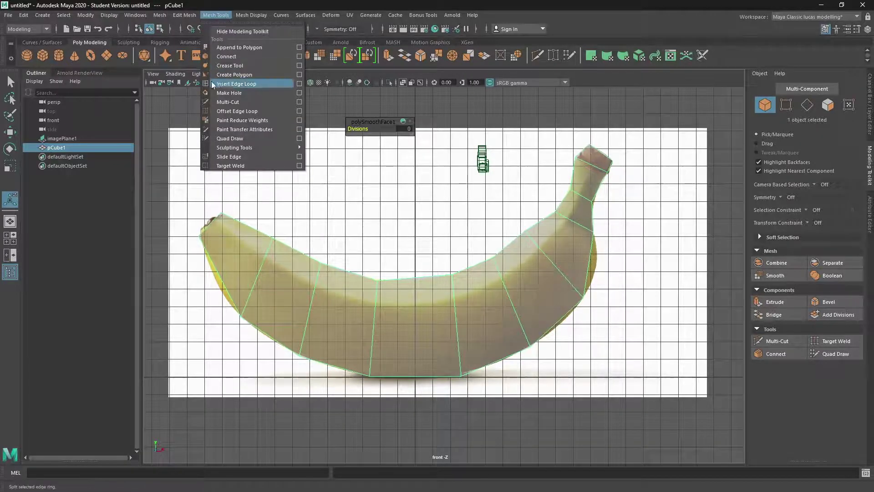
left_click(258, 87)
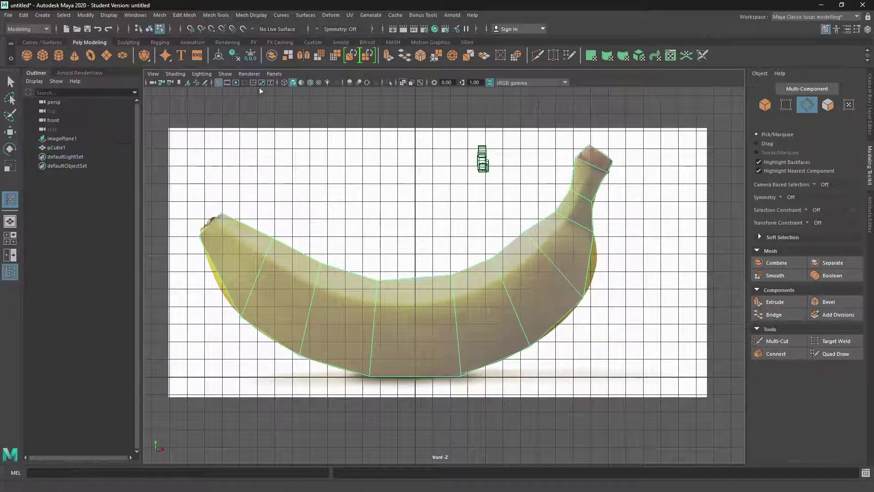
left_click(592, 260)
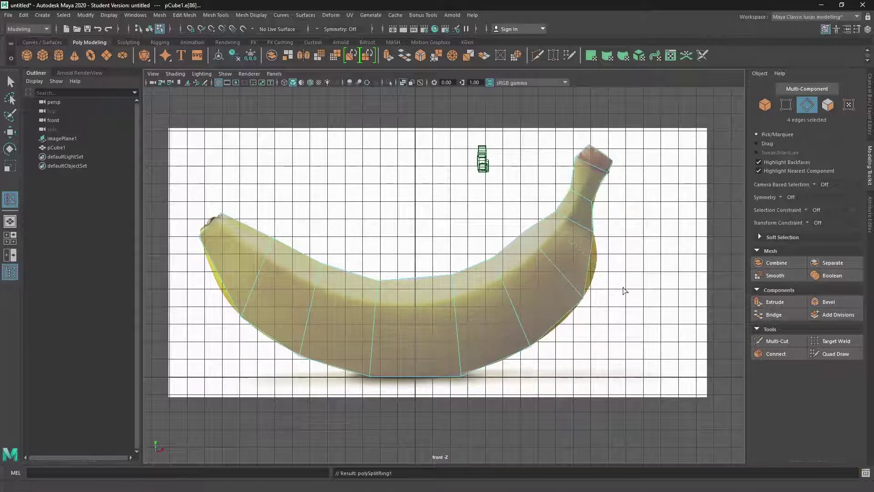
scroll(606, 289, "up", 3)
middle_click_drag(628, 291, 490, 321, "alt")
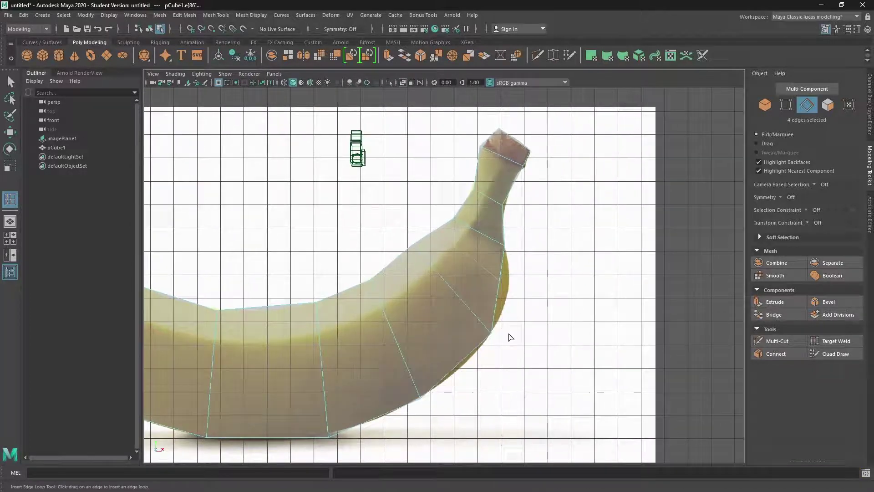
- Move the new loop's two lower vertices outward to about X 10.5, Y 6.3 to match the reference bulge below the stem
left_click(10, 81)
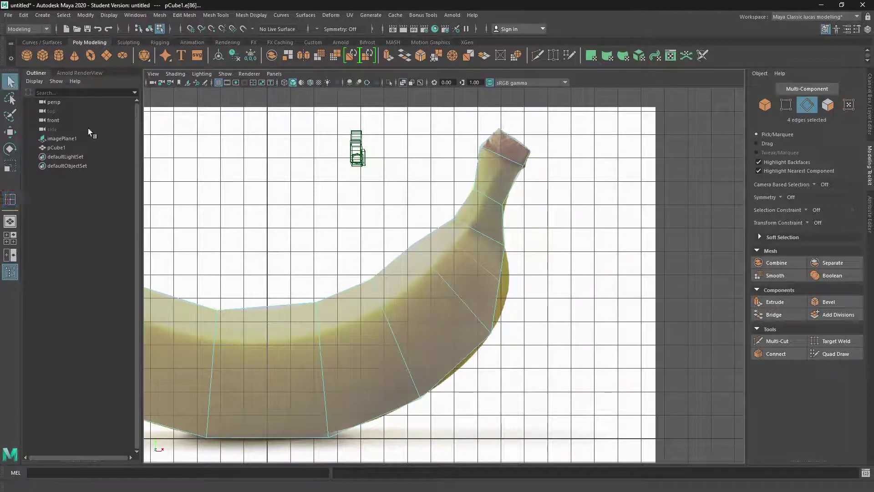
right_click_drag(463, 267, 430, 241)
left_click_drag(493, 269, 511, 290)
key("w")
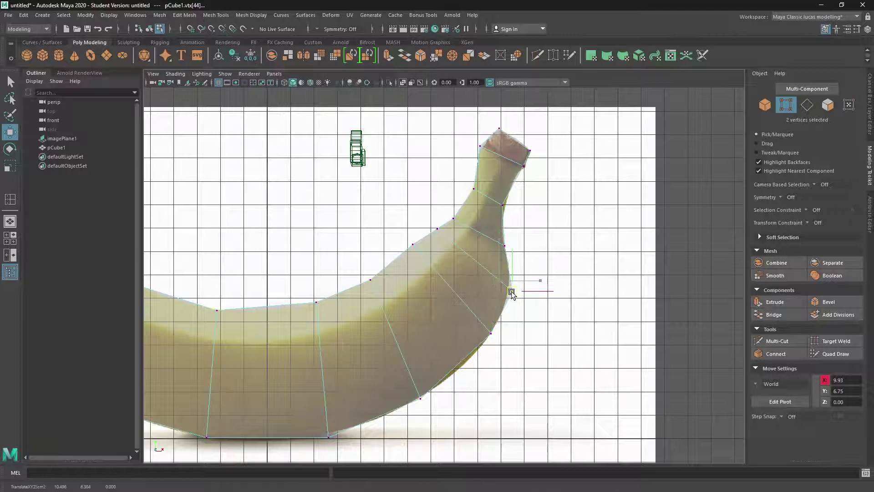
left_click(584, 248)
middle_click_drag(467, 272, 526, 266, "alt")
middle_click_drag(452, 292, 611, 288, "alt")
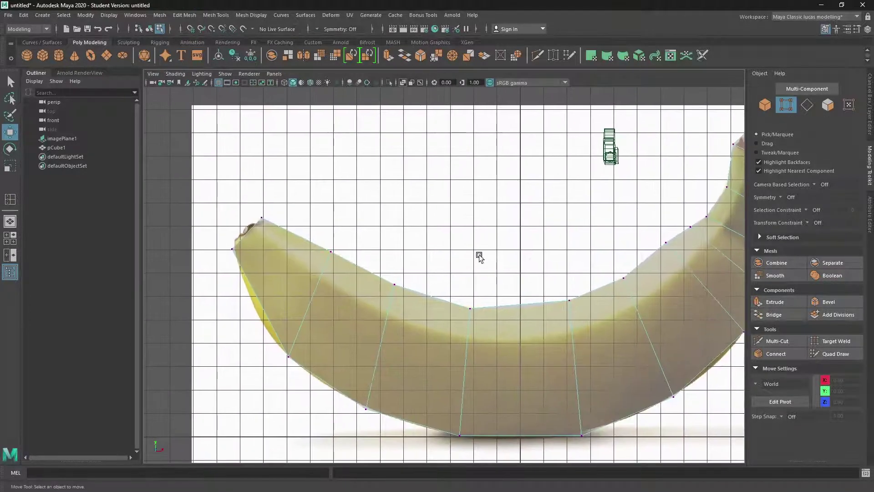
- Cut a new edge across the banana's tip segment with Multi-Cut, from the upper edge to the lower edge
left_click(537, 55)
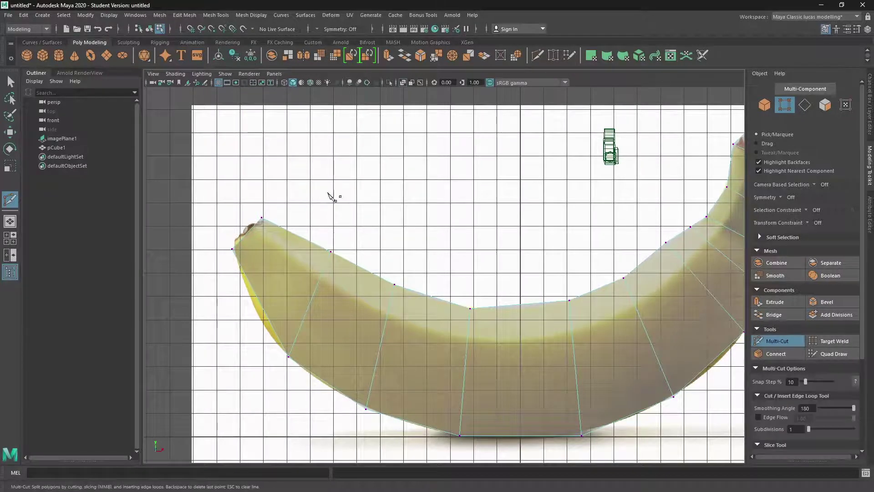
middle_click_drag(331, 197, 374, 190, "alt")
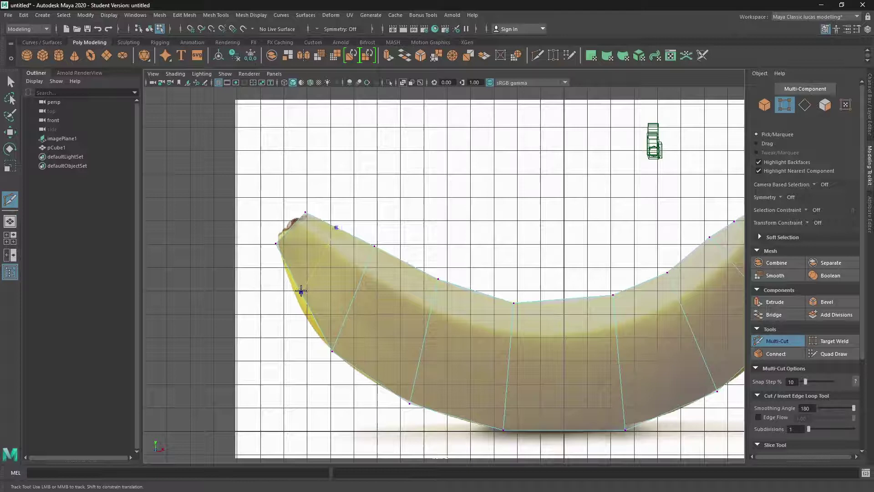
left_click(301, 290)
left_click(11, 82)
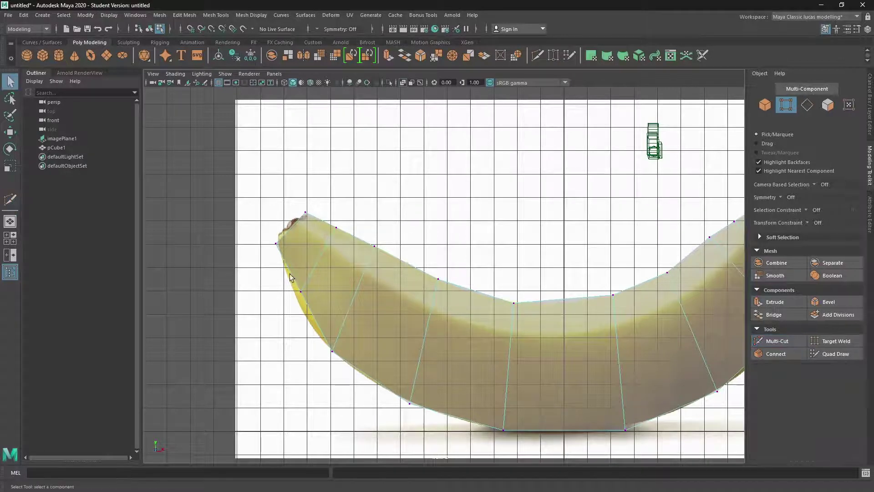
- Move the cut's lower vertices outward to about X -11.5, Y 5.7 to follow the reference outline, and nudge the upper tip vertex
right_click_drag(307, 275, 277, 249)
left_click_drag(277, 278, 296, 304)
key("w")
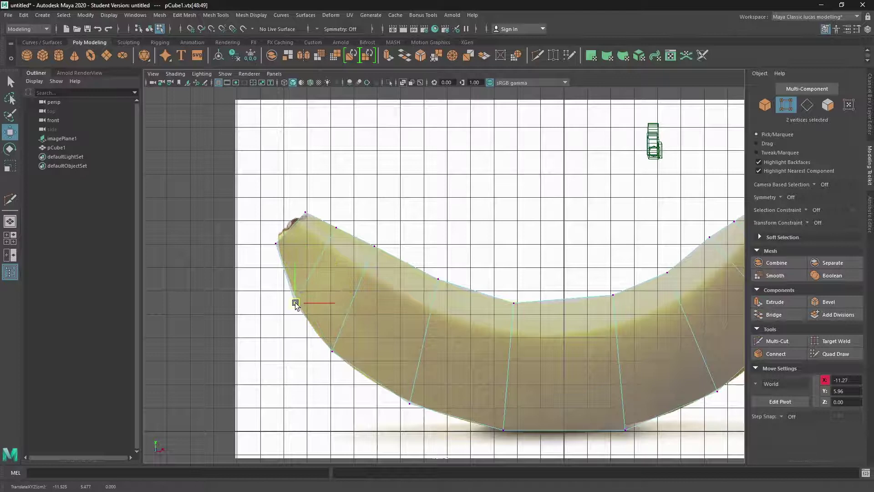
left_click(305, 212)
mouse_move(305, 212)
left_mouse_down()
mouse_move(314, 215)
mouse_move(304, 212)
left_mouse_up()
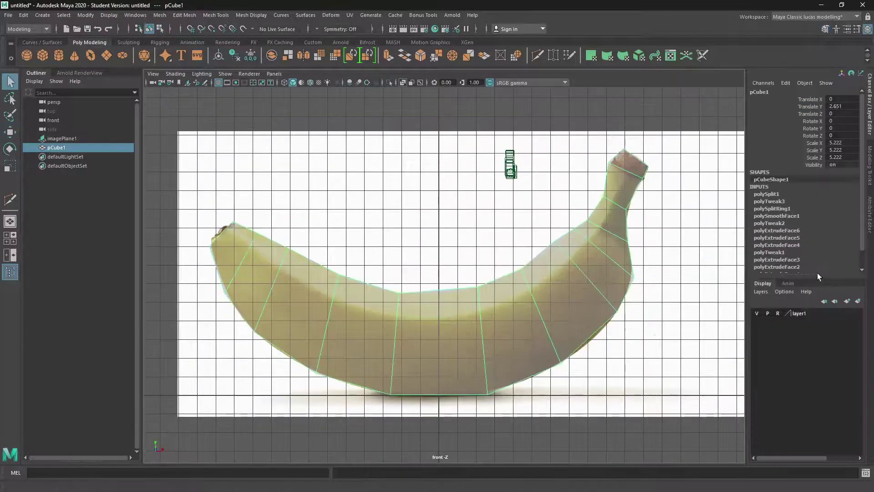
- Delete the banana mesh's construction history after enlarging its inputs list, and show the Modeling Toolkit again
left_click_drag(813, 279, 817, 371)
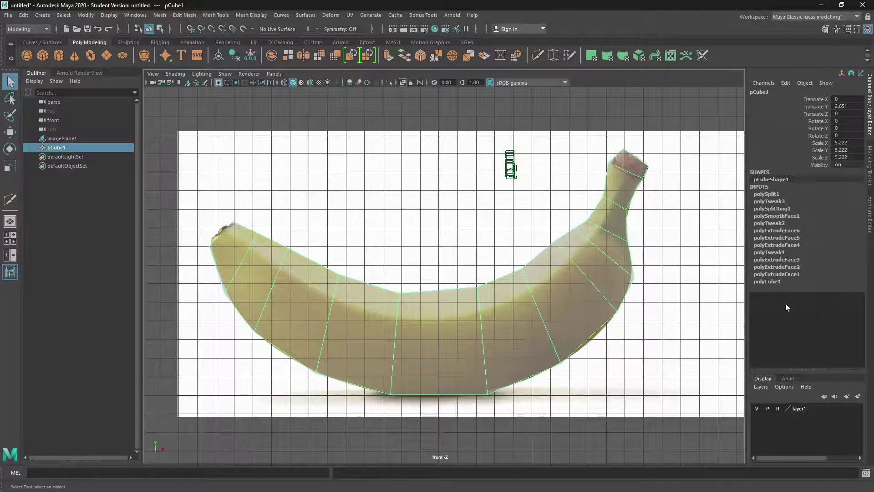
left_click(23, 15)
mouse_move(43, 122)
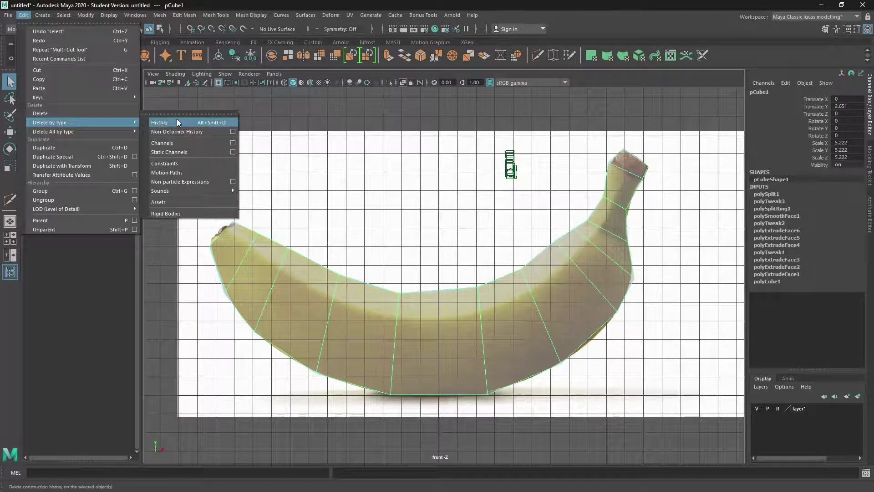
left_click(177, 122)
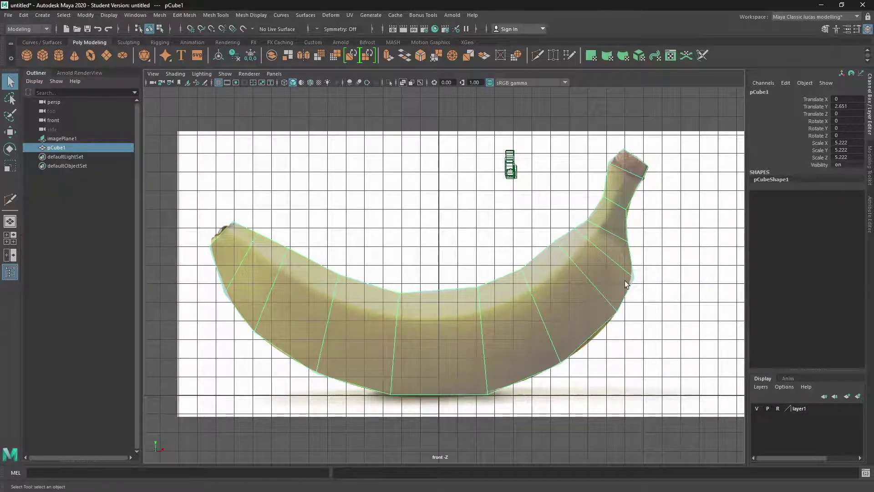
middle_click_drag(625, 281, 542, 265, "alt")
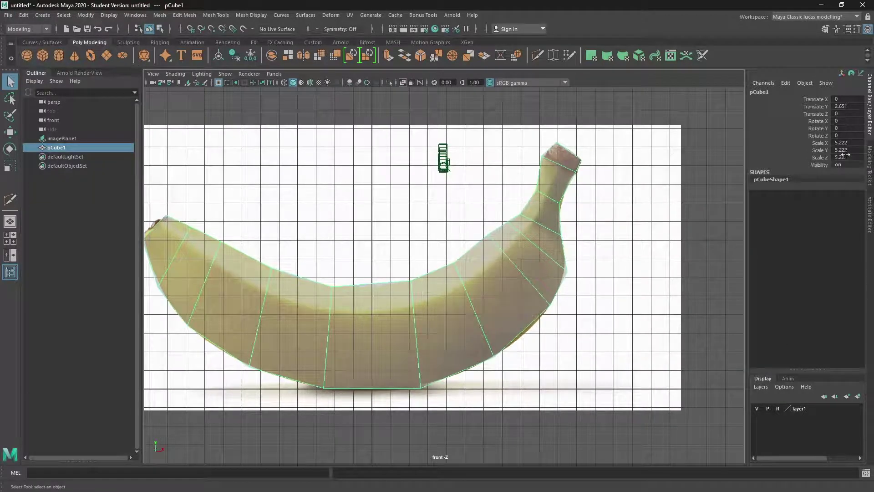
left_click(824, 29)
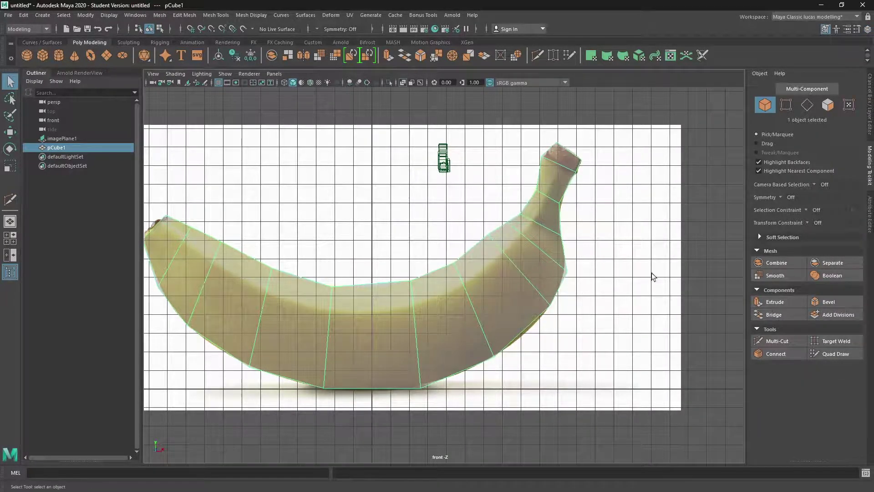
- Smooth the banana mesh with 2 divisions, and return the smoothing to 0 divisions
left_click(775, 276)
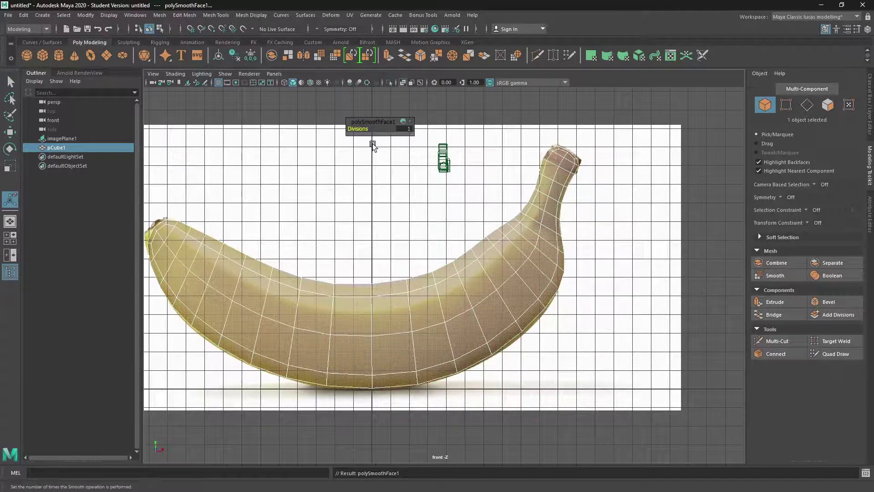
left_click(406, 129)
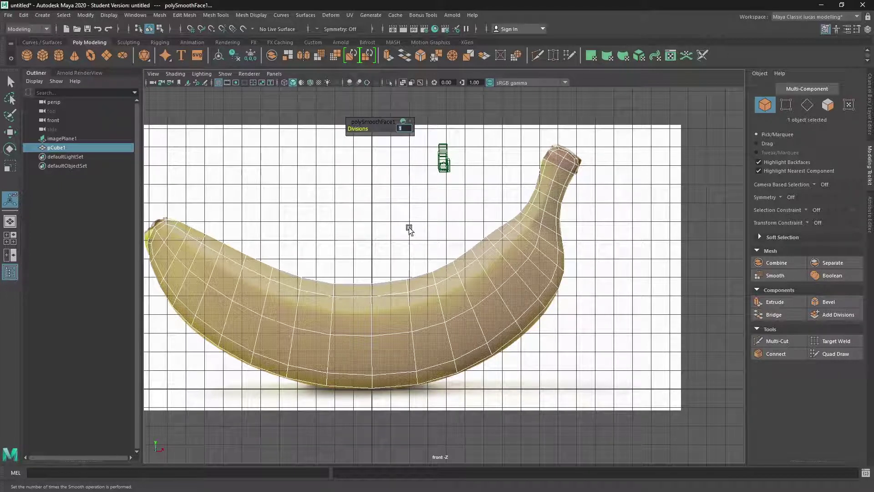
type("2")
key("Return")
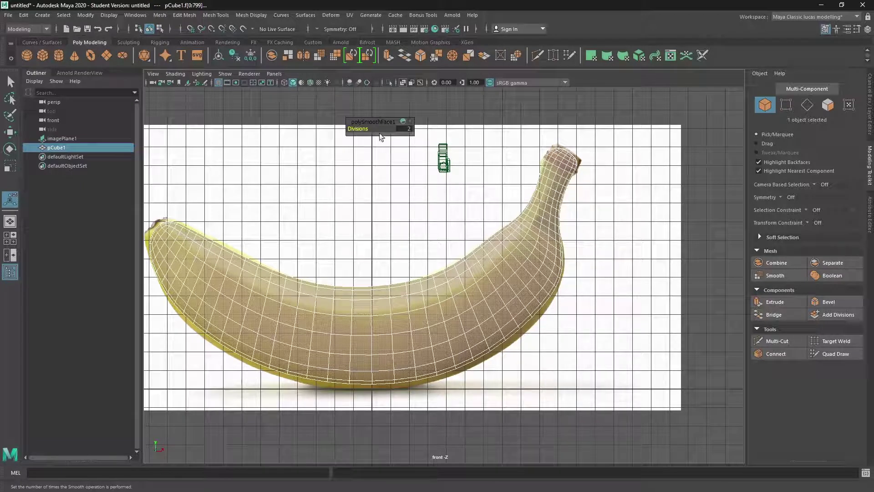
left_click_drag(401, 128, 396, 128)
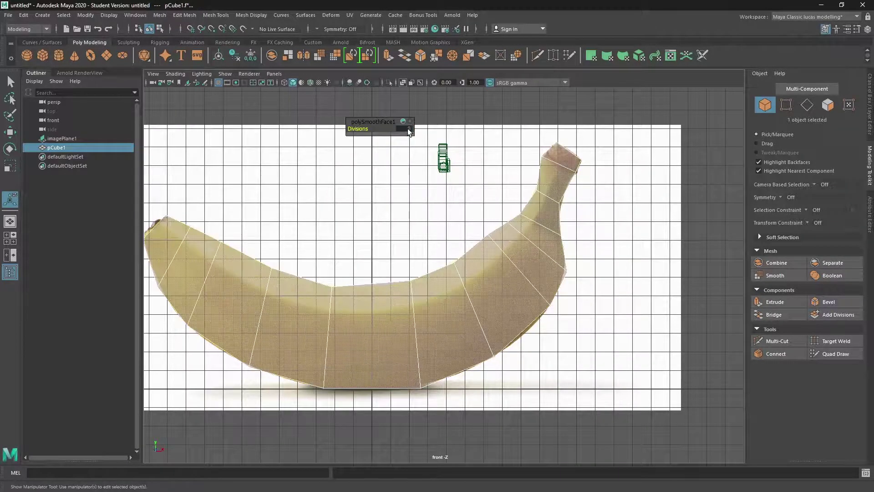
- Show the banana in smooth preview with its low-poly cage and compare its underside with the reference outline
middle_click_drag(498, 291, 571, 282, "alt")
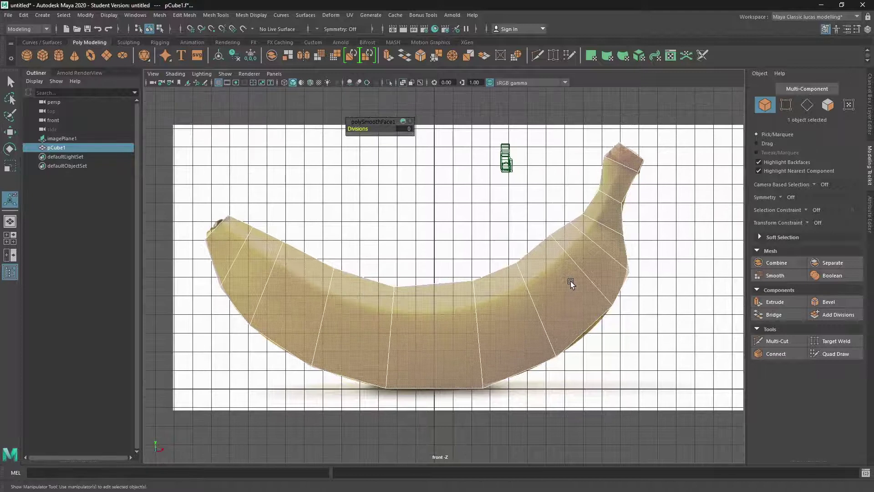
key("2")
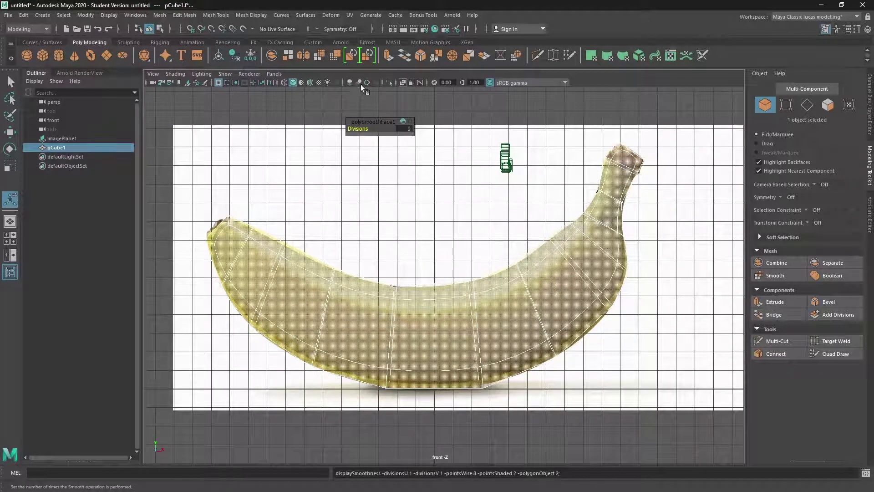
scroll(431, 281, "up", 10)
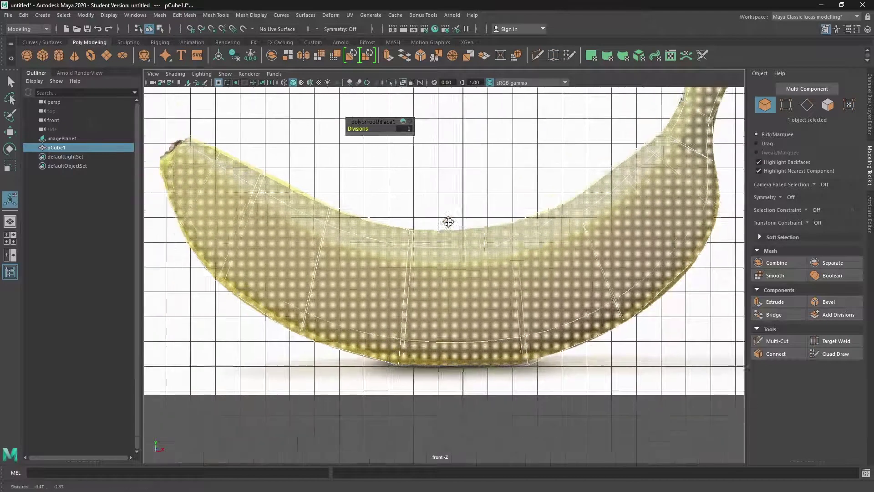
middle_click_drag(437, 279, 270, 254, "alt")
scroll(384, 325, "up", 1)
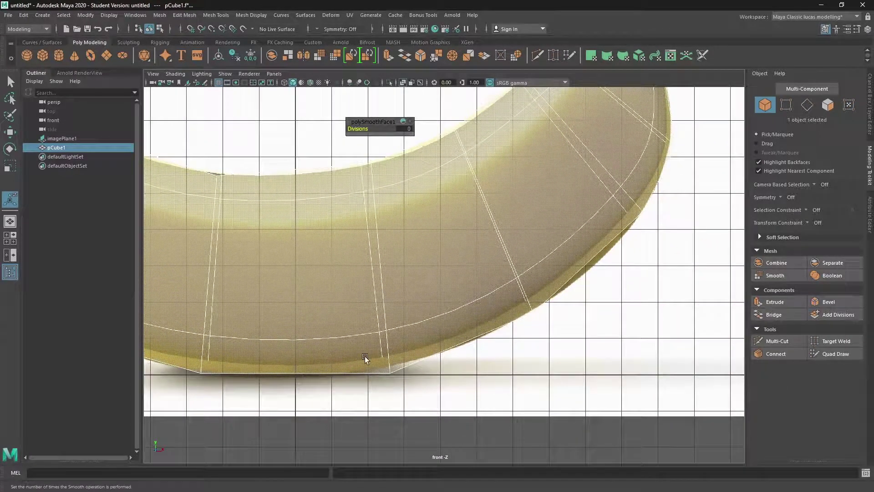
scroll(474, 289, "down", 4)
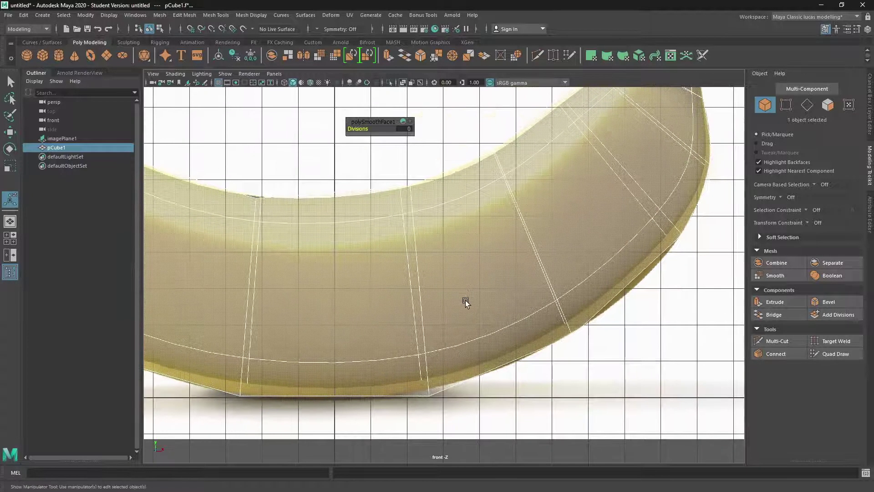
- Move the underside vertices just stemward of the banana's middle to about X 2.8, Y -0.3, so the preview follows the reference
right_click_drag(428, 230, 430, 205)
left_click_drag(466, 384, 483, 396)
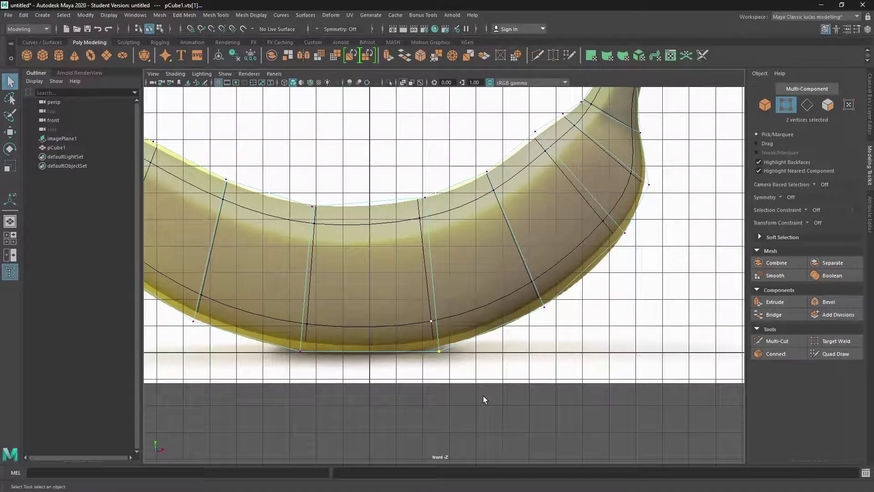
key("w")
left_click_drag(442, 356, 445, 363)
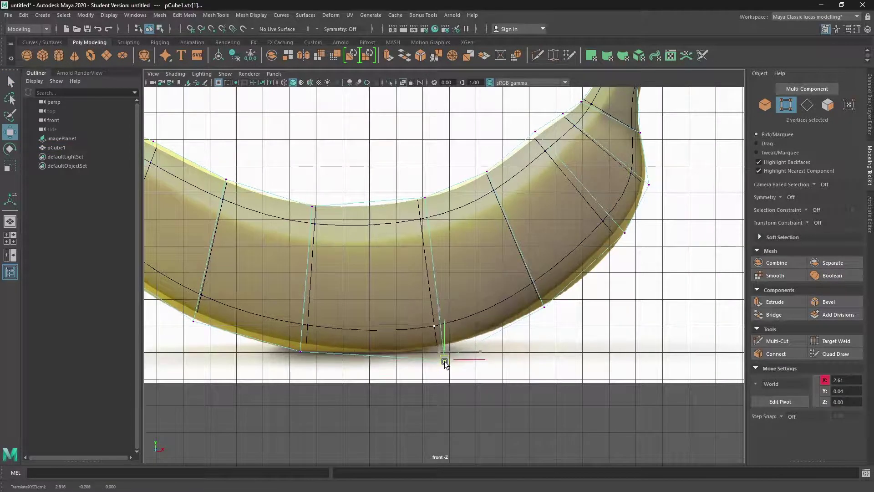
- Move the underside vertices on the stem half outward to fit the reference bulge, starting with a pair to about X 6.9, Y 1.6
left_click_drag(576, 342, 560, 310)
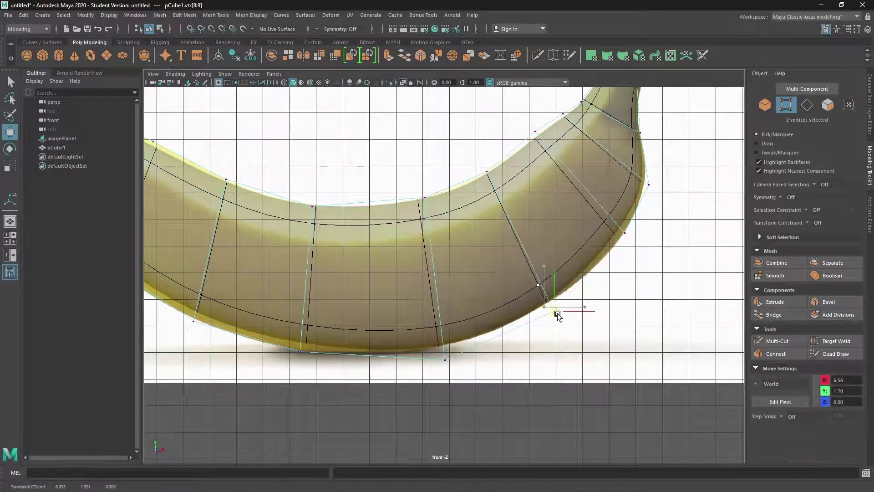
left_click_drag(615, 224, 631, 239)
middle_click_drag(653, 246, 563, 336, "alt")
left_click_drag(547, 257, 566, 265)
left_click_drag(539, 167, 570, 193)
scroll(612, 237, "down", 3)
scroll(595, 296, "up", 5)
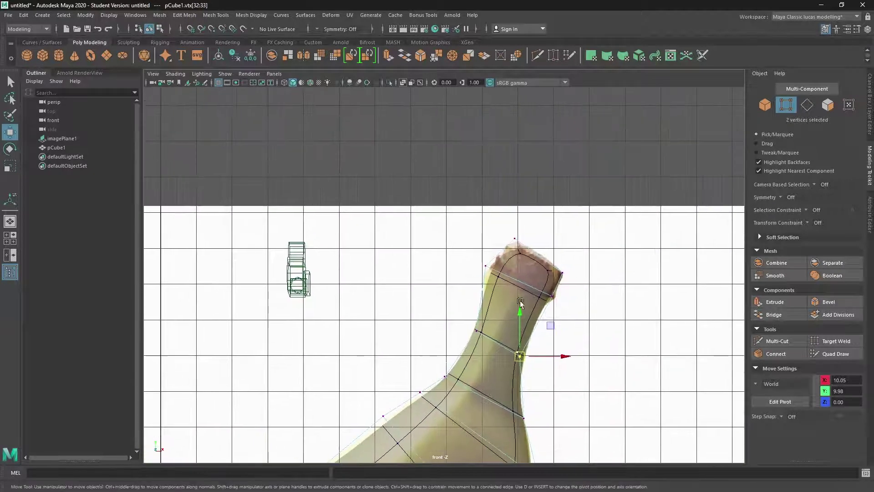
- Widen the stem below its end cap by moving the side vertices to about X 8.9, Y 12.6 and X 11.1, Y 11.6
left_click_drag(501, 285, 474, 260)
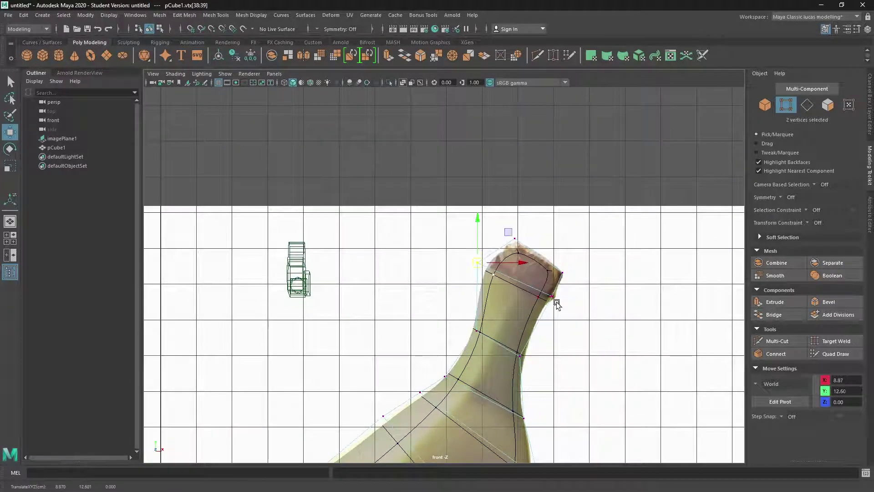
left_click_drag(571, 305, 572, 306)
left_click_drag(554, 296, 558, 298)
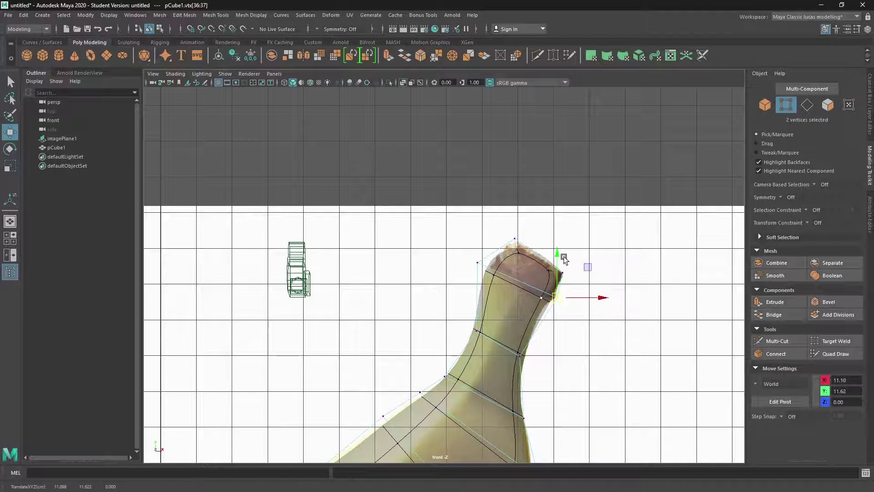
left_click(564, 256)
left_click_drag(510, 232, 524, 250)
- Move upper-edge vertices outward to the reference, including pairs at about X 5.8, Y 7.9, X -8.0, Y 8.1 and X -9.8, Y 8.9
middle_click_drag(584, 383, 648, 274, "alt")
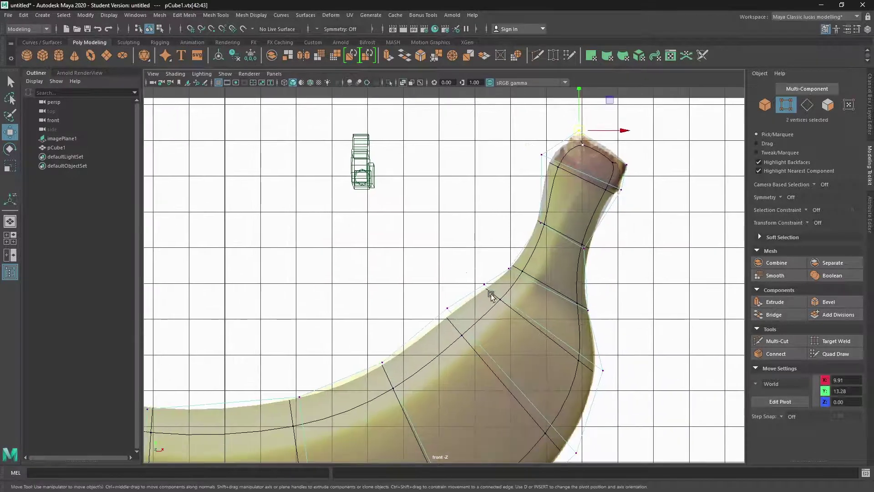
left_click_drag(491, 296, 430, 323)
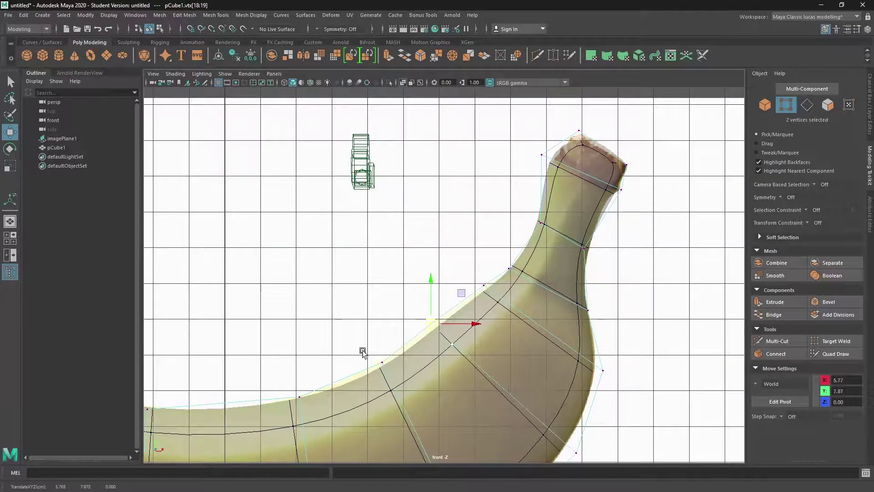
mouse_move(365, 351)
left_mouse_down()
mouse_move(390, 374)
mouse_move(366, 368)
left_mouse_up()
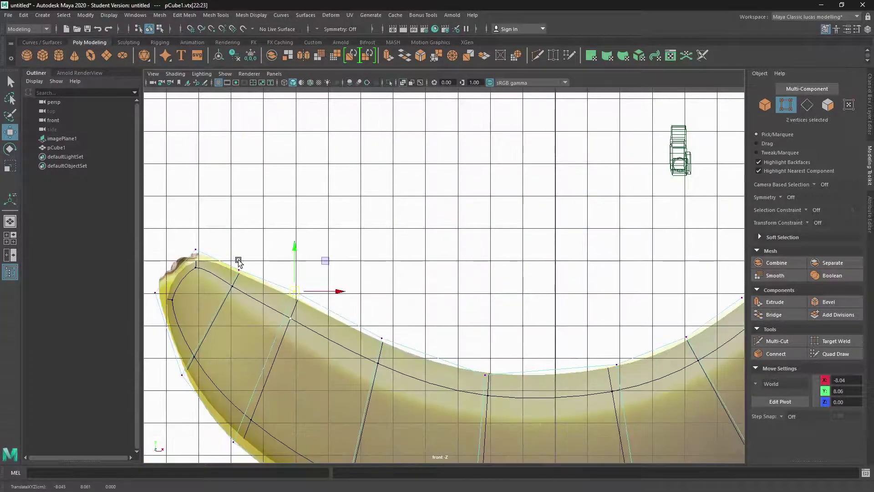
mouse_move(231, 259)
left_mouse_down()
mouse_move(254, 277)
mouse_move(238, 261)
left_mouse_up()
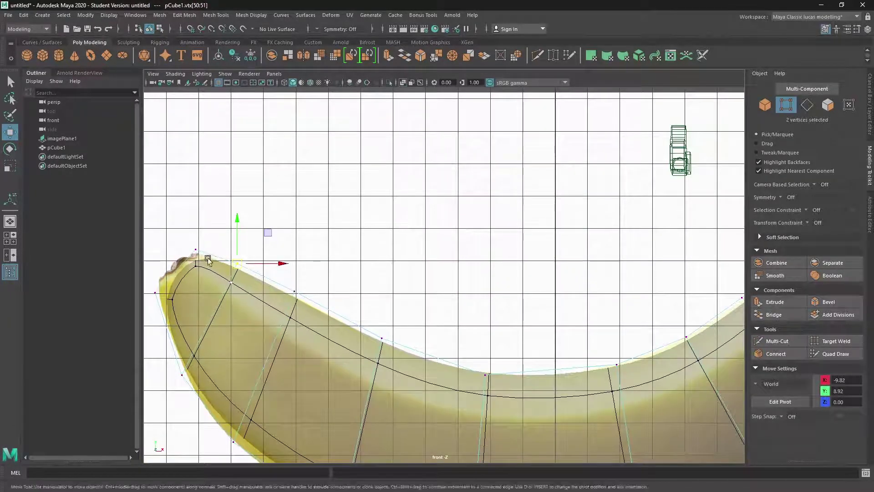
- Move the upper and lower vertices at the banana's tip outward so the smooth preview reaches the reference outline
left_click_drag(186, 240, 210, 262)
middle_click_drag(283, 293, 388, 326, "alt")
left_click_drag(304, 281, 292, 276)
left_click_drag(253, 301, 278, 341)
left_click_drag(262, 327, 256, 323)
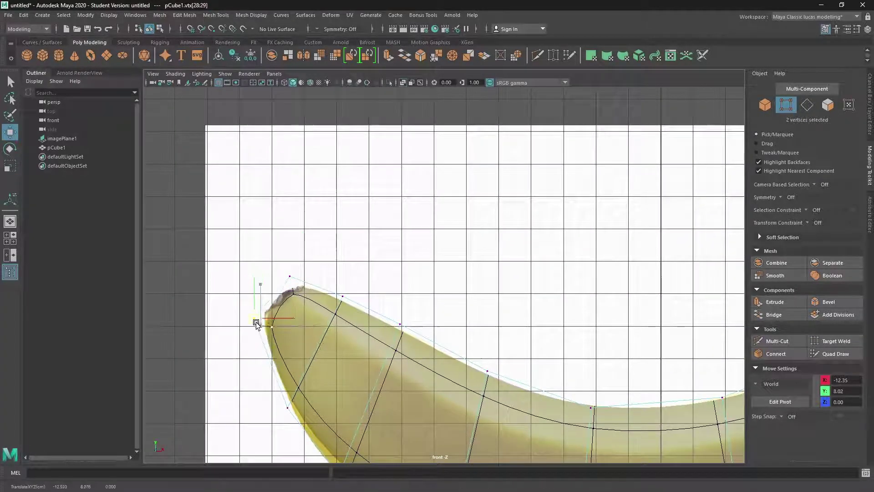
- Move the two underside vertex pairs nearest the tip to about X -11.4, Y 5.2 and X -9.9, Y 3.0
left_click(288, 408)
middle_click_drag(298, 408, 298, 321, "alt")
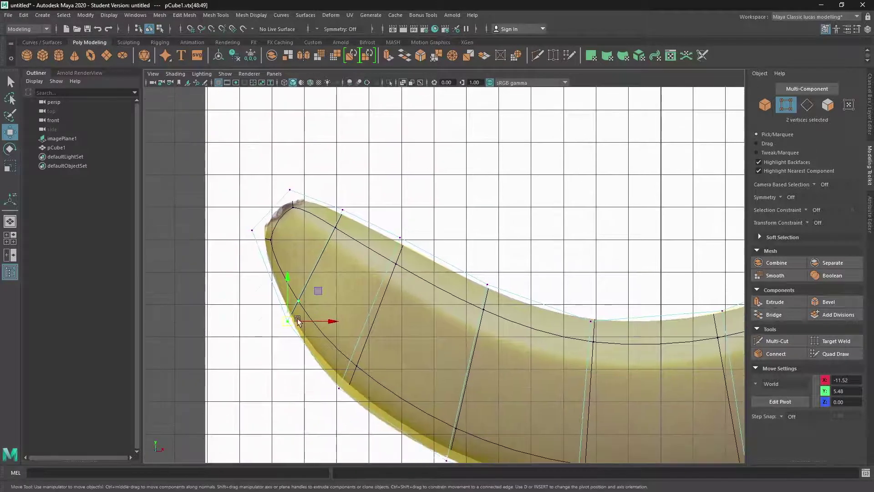
mouse_move(298, 321)
left_mouse_down()
mouse_move(284, 332)
mouse_move(294, 329)
left_mouse_up()
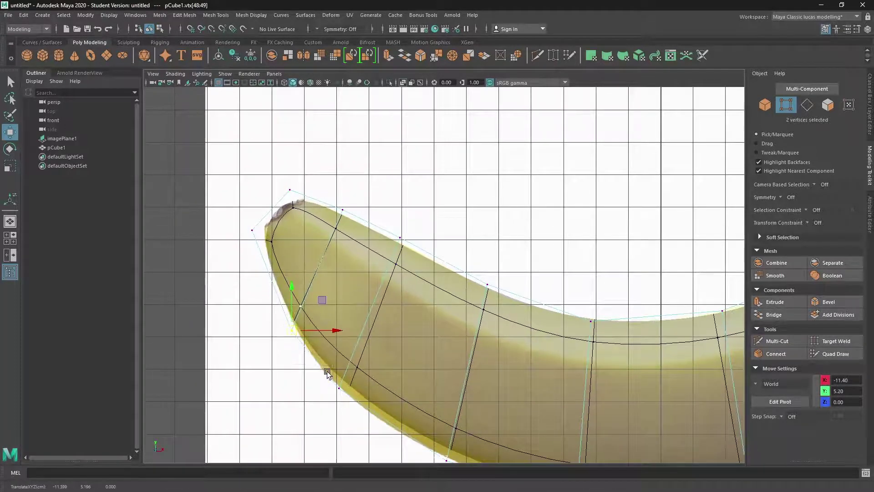
left_click_drag(327, 373, 365, 418)
middle_click_drag(369, 395, 360, 322, "alt")
left_click_drag(332, 313, 333, 325)
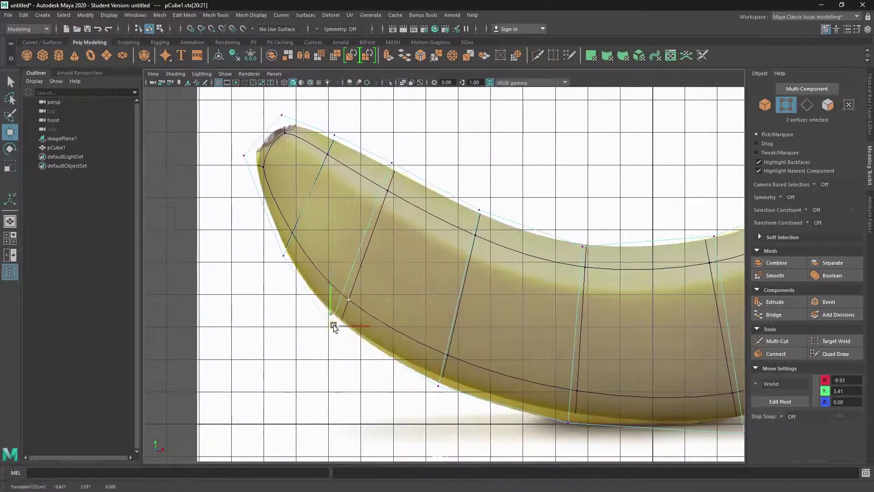
- Pull the next underside vertex pair, around X -6.6, downward to match the reference's lower edge
middle_click_drag(332, 326, 285, 266, "alt")
left_click(393, 326)
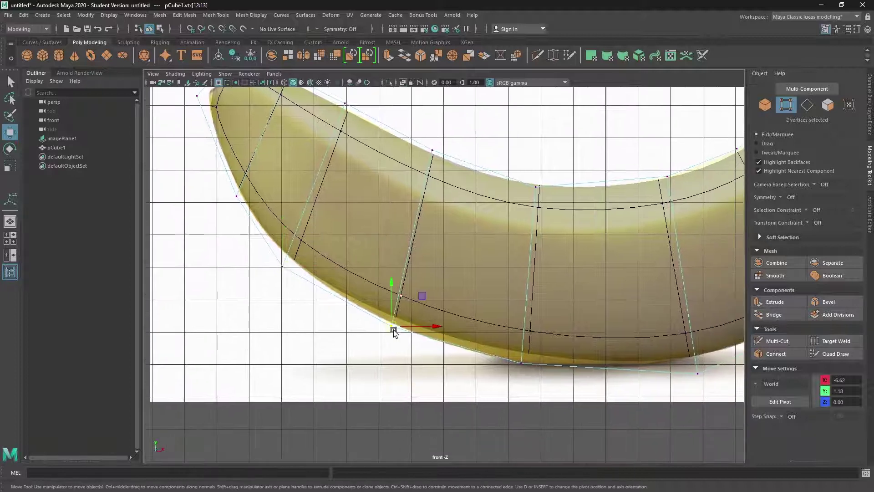
left_click_drag(394, 330, 392, 346)
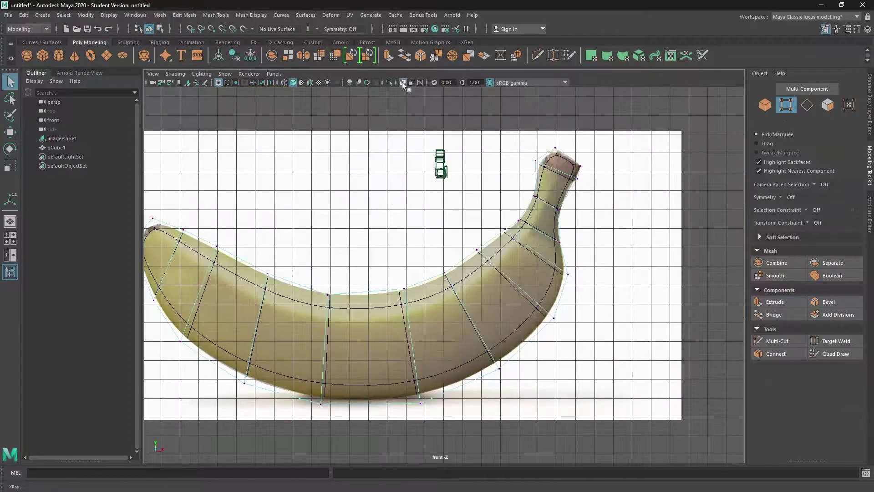
- Turn off X-ray shading and the banana's smooth preview
left_click(403, 84)
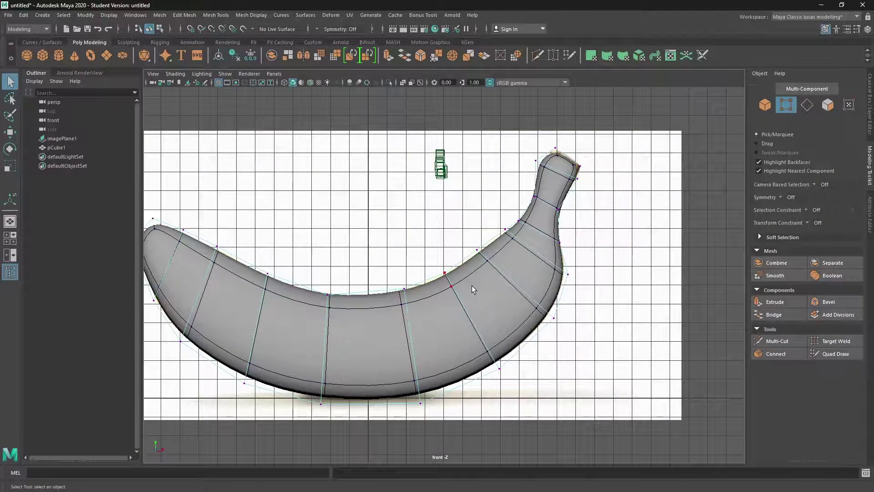
key("1")
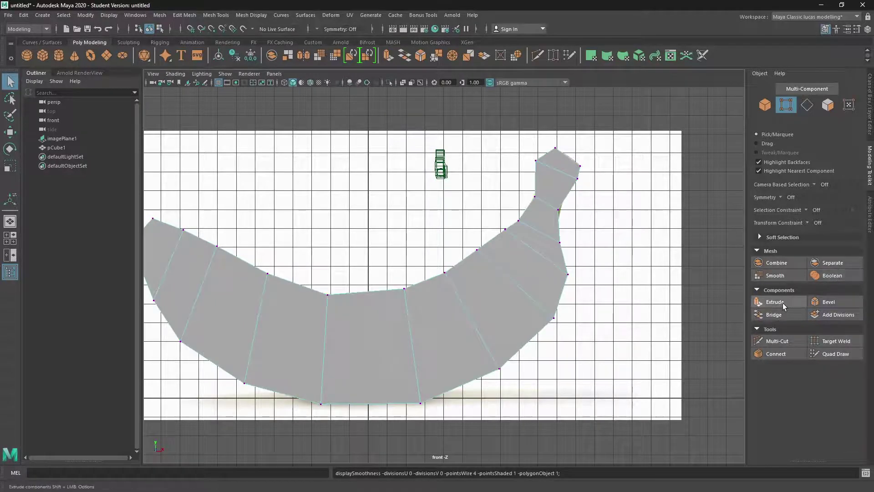
- Smooth the whole banana object and set the smoothing to 2 divisions in the perspective view
left_click(775, 276)
right_click_drag(516, 244, 554, 214)
left_click(776, 275)
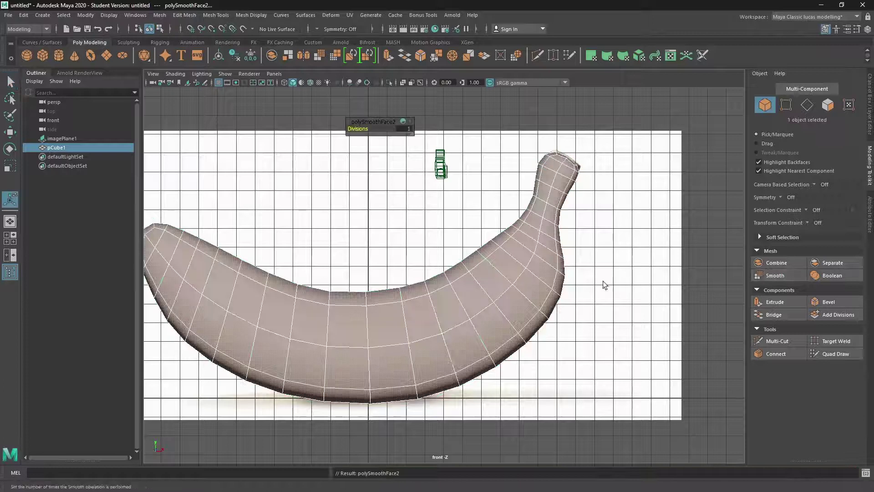
scroll(553, 313, "down", 3)
scroll(528, 314, "up", 2)
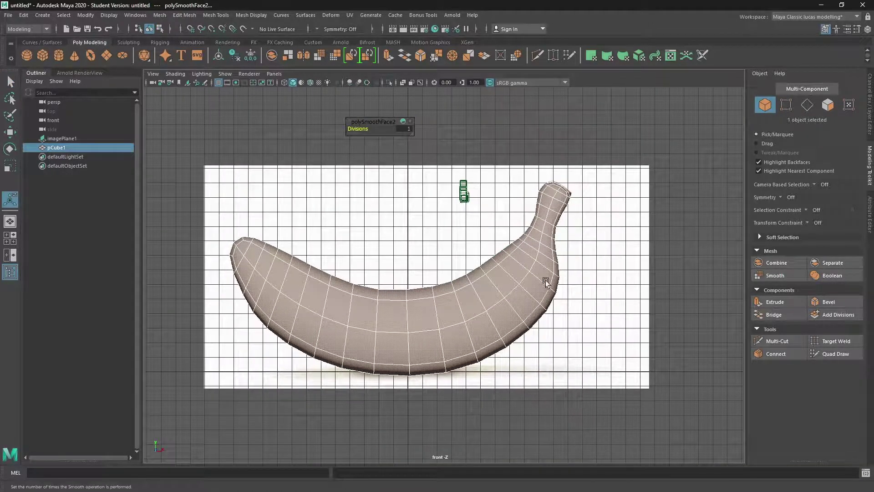
key("space")
left_click_drag(511, 218, 510, 205)
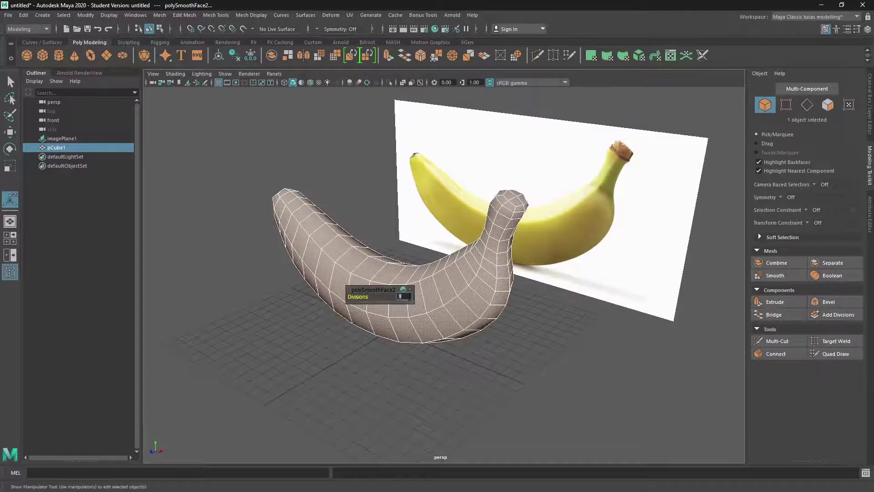
type("2")
key("Return")
- Inspect the smoothed banana from several angles in the perspective view, and undo the mesh smoothing
left_click(10, 82)
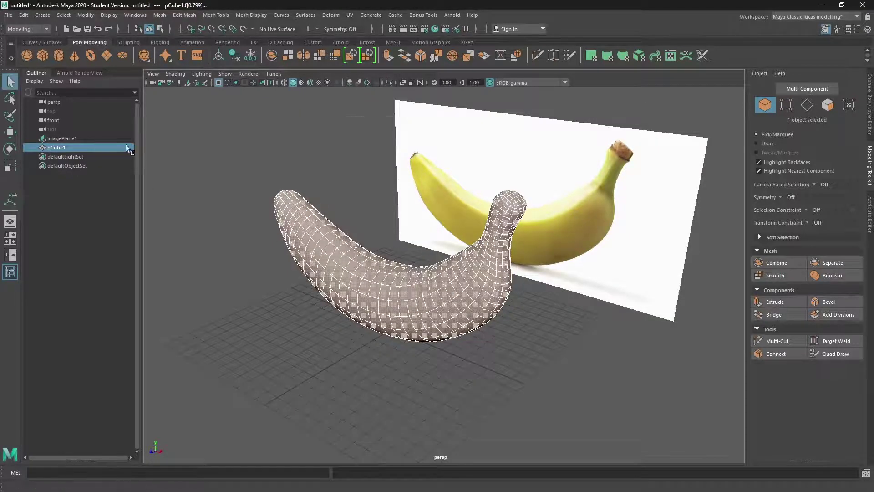
left_click(266, 224)
left_click_drag(266, 224, 339, 218, "alt")
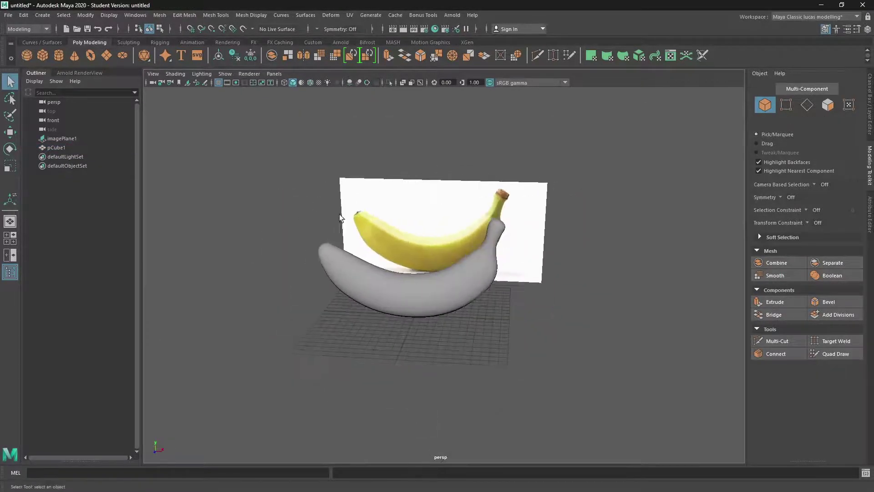
left_click(400, 294)
mouse_move(401, 294)
left_mouse_down("alt")
mouse_move(396, 307)
mouse_move(334, 296)
mouse_move(404, 308)
left_mouse_up("alt")
key("ctrl+z")
key("ctrl+z")
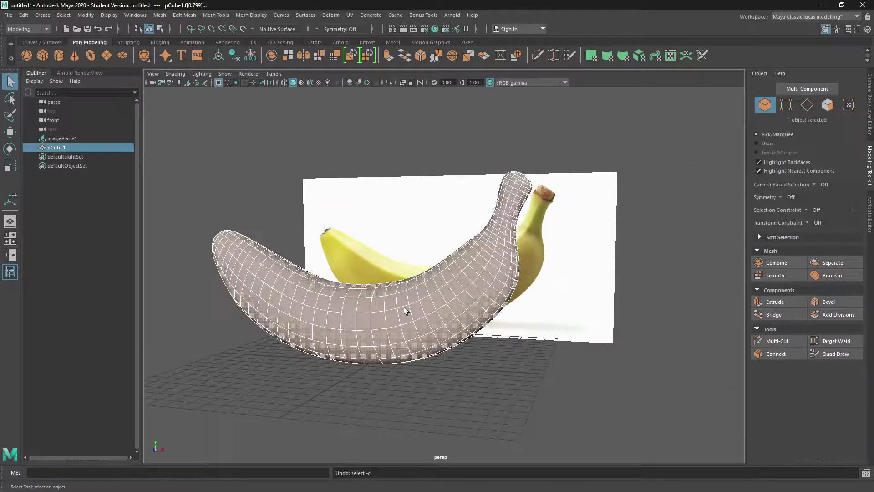
key("ctrl+z")
key("ctrl+z")
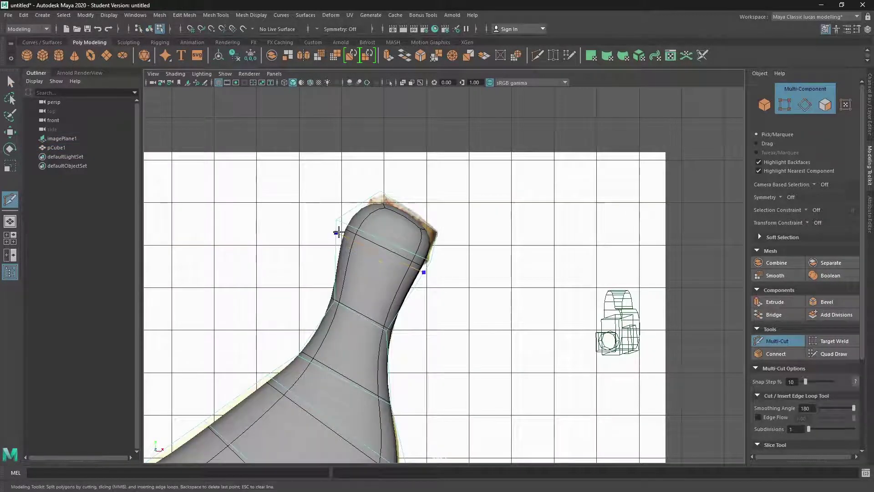
- Insert an edge loop around the stem just below its end cap with Multi-Cut
left_click(339, 233, "ctrl")
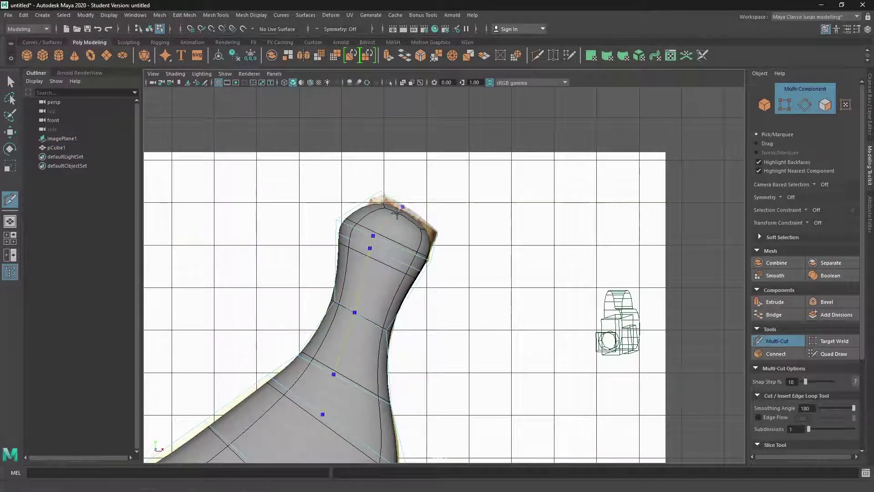
- Insert edge loops at the stem's end cap and around the narrow part of the neck with Multi-Cut
left_click(435, 236, "ctrl")
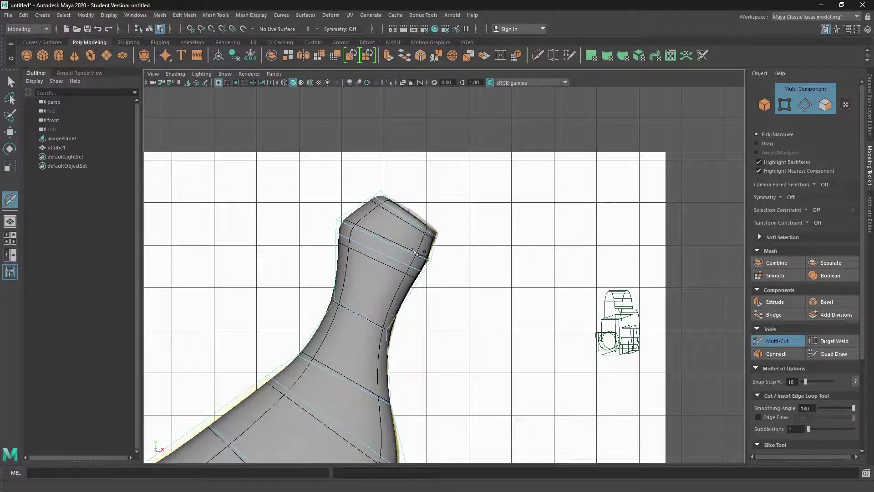
left_click(335, 286)
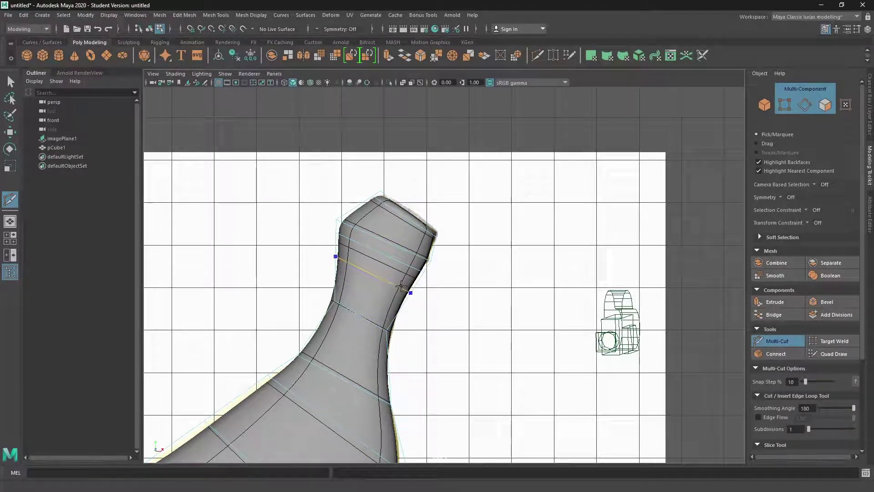
left_click(390, 316, "ctrl")
key("q")
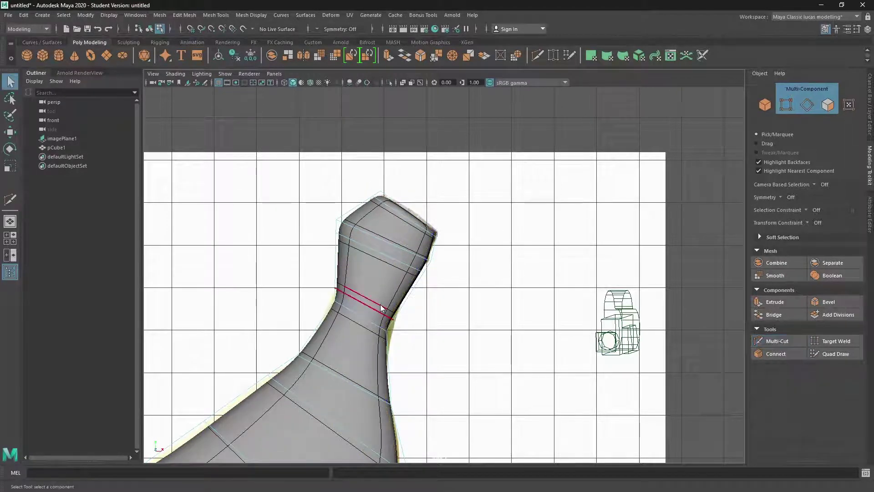
- Select the edge loop just below the stem's end cap and scale it slightly inward
right_click_drag(380, 232, 338, 234)
mouse_move(394, 253)
right_mouse_down()
mouse_move(391, 237)
mouse_move(385, 246)
right_mouse_up()
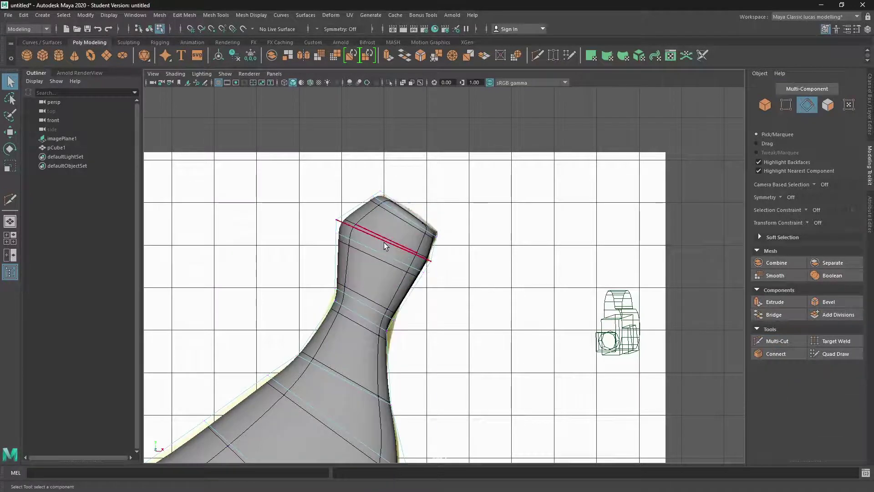
double_click(386, 245)
key("e")
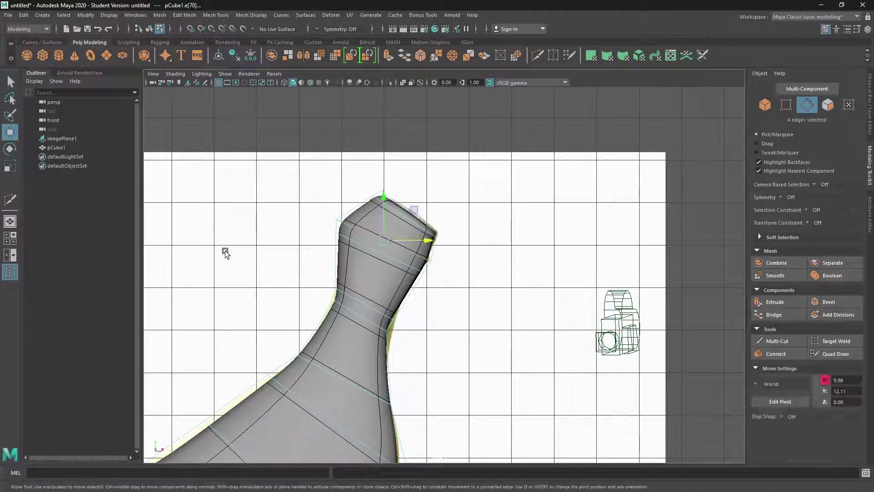
key("r")
left_click_drag(384, 244, 408, 222)
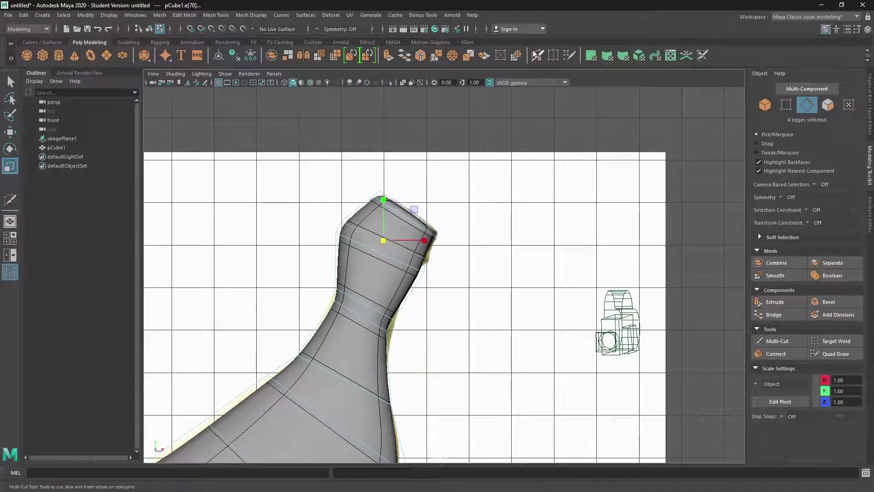
- Insert another edge loop around the stem just under the scaled loop with Multi-Cut
left_click(777, 341)
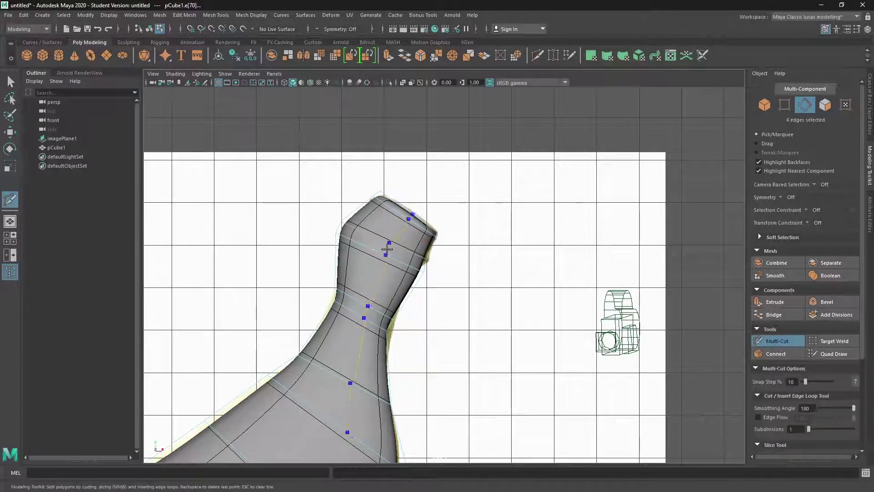
left_click(422, 265, "ctrl")
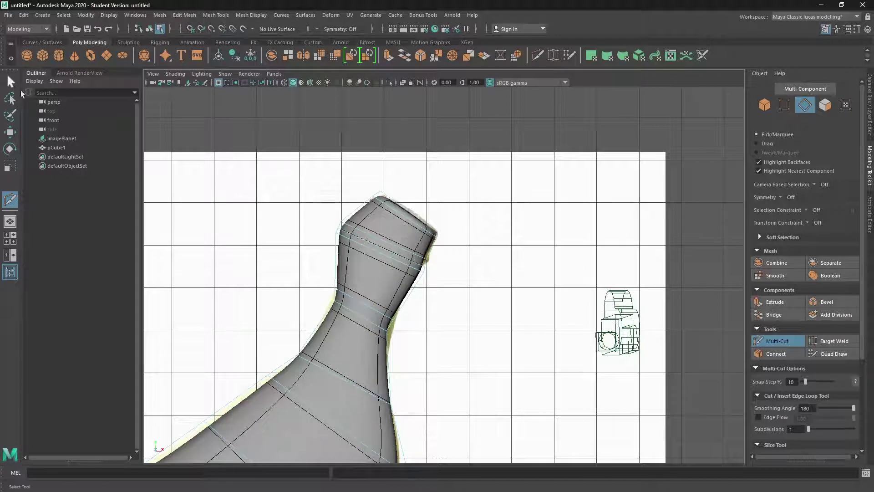
right_click_drag(374, 228, 373, 200)
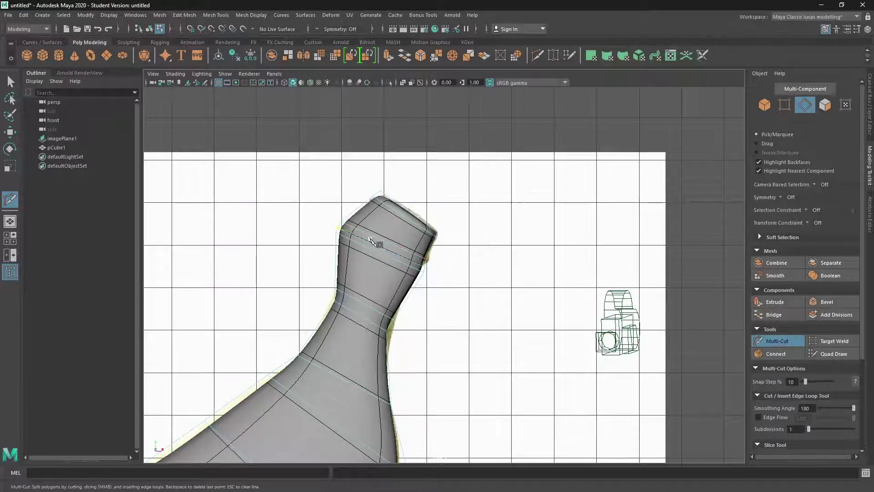
key("q")
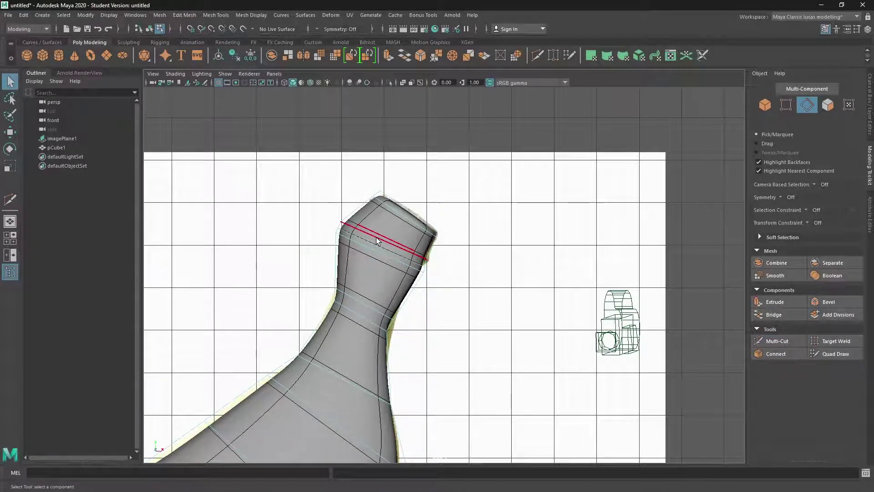
- Scale the edge loop below the end cap down to about 0.82 to form a groove in the stem
double_click(377, 240)
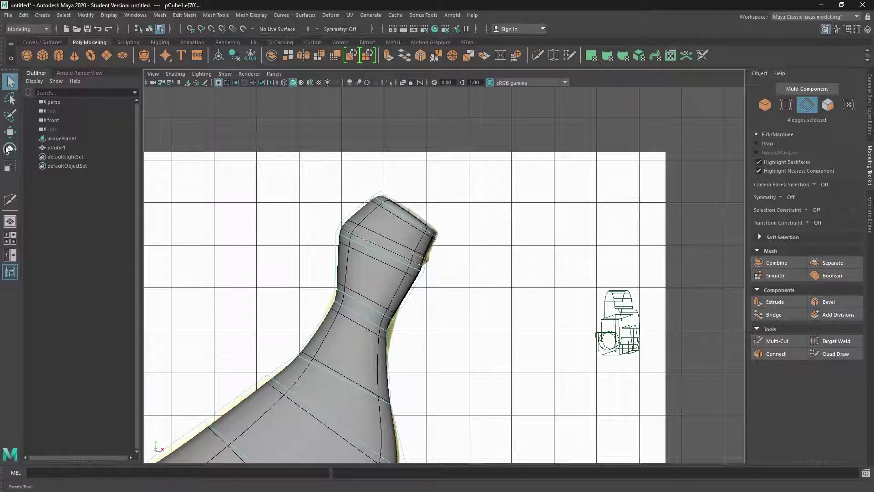
left_click(10, 166)
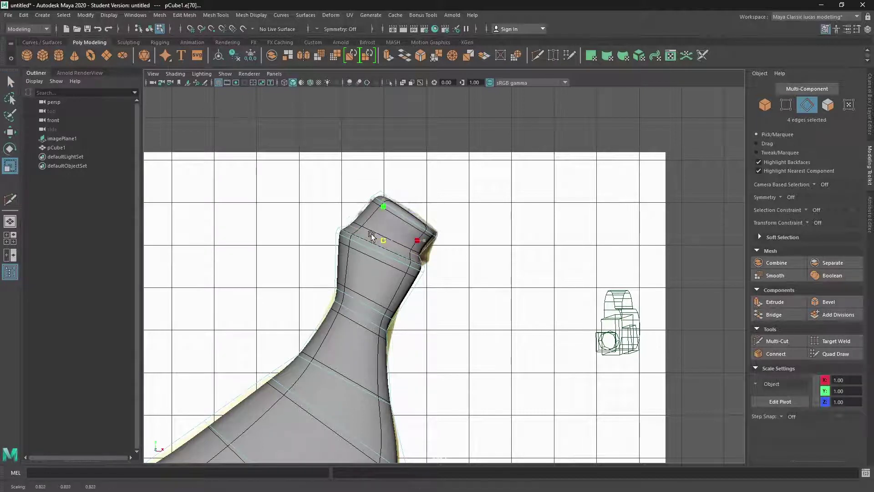
left_click(468, 253)
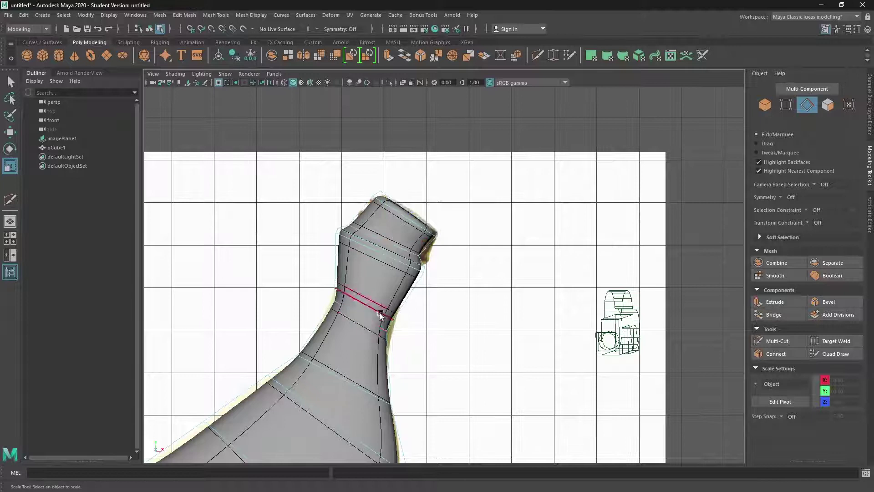
- Move the vertices on both sides of the stem's neck to follow the reference outline
right_click_drag(380, 231, 336, 241)
mouse_move(377, 320)
left_mouse_down()
mouse_move(394, 340)
mouse_move(398, 307)
mouse_move(385, 299)
mouse_move(396, 312)
left_mouse_up()
key("w")
left_click(415, 328)
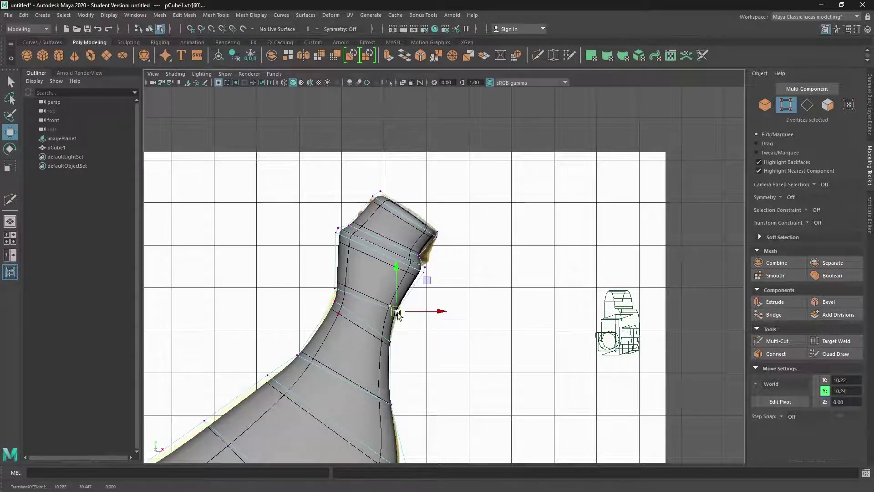
left_click_drag(323, 276, 346, 297)
left_click_drag(335, 287, 334, 283)
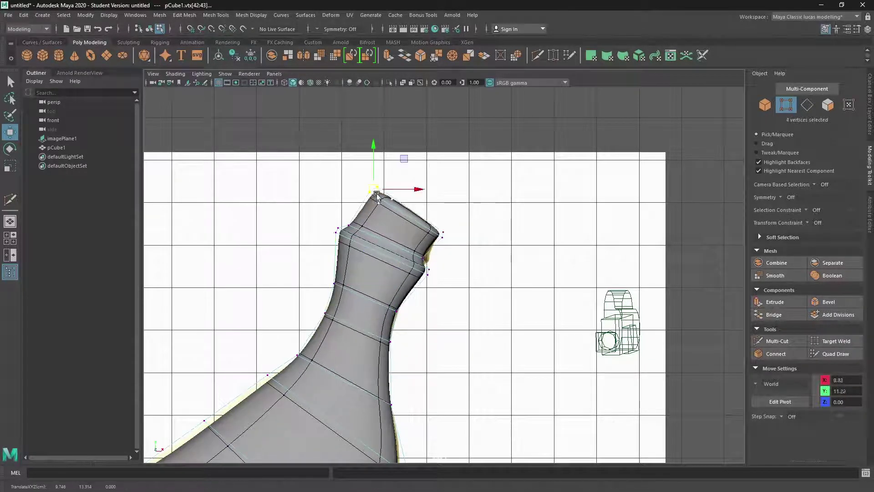
- Reposition the vertices around the groove and rim of the stem's cap to fit the reference outline
left_click_drag(322, 220, 340, 230)
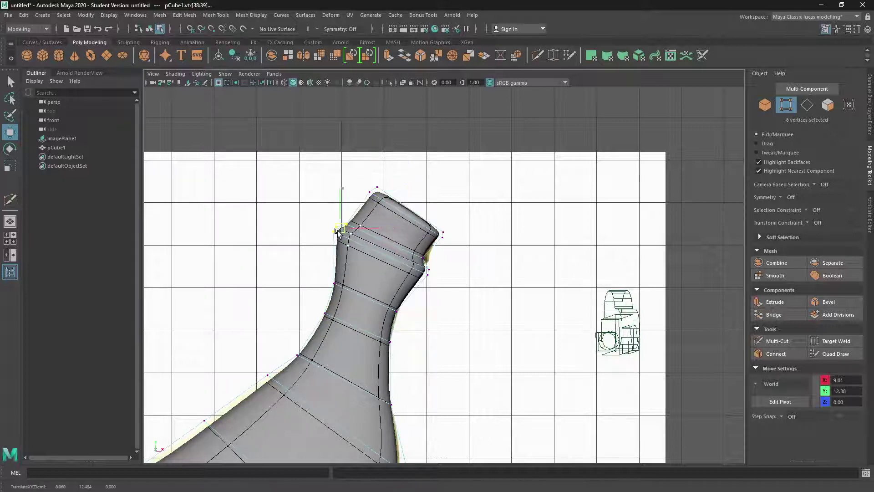
left_click(439, 248)
left_click_drag(437, 266, 428, 260)
left_click_drag(438, 223, 467, 265)
left_click(495, 282)
key("a")
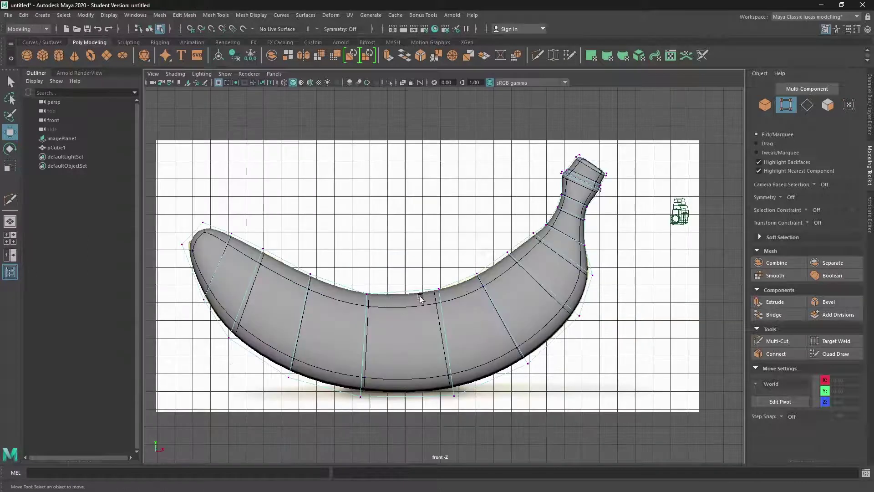
middle_click_drag(416, 276, 438, 276, "alt")
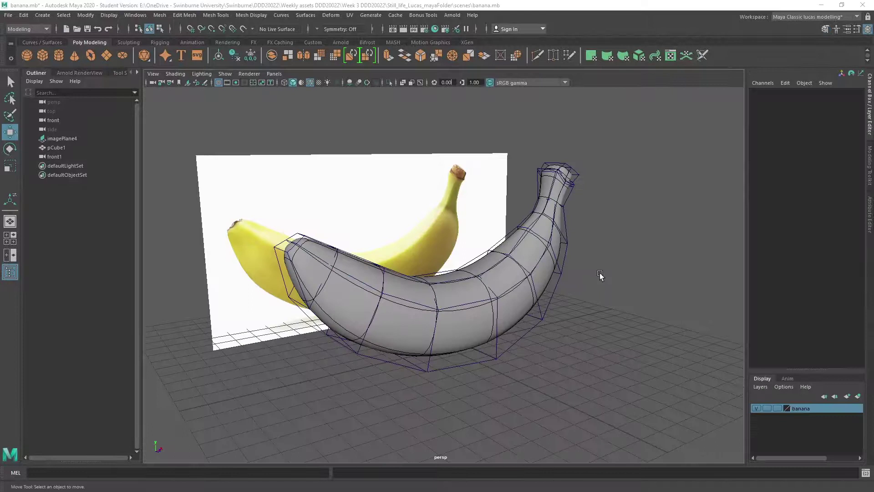
- Turn off the banana's smooth preview and smooth the mesh with 2 divisions
left_click_drag(600, 272, 485, 285, "alt")
left_click(485, 286)
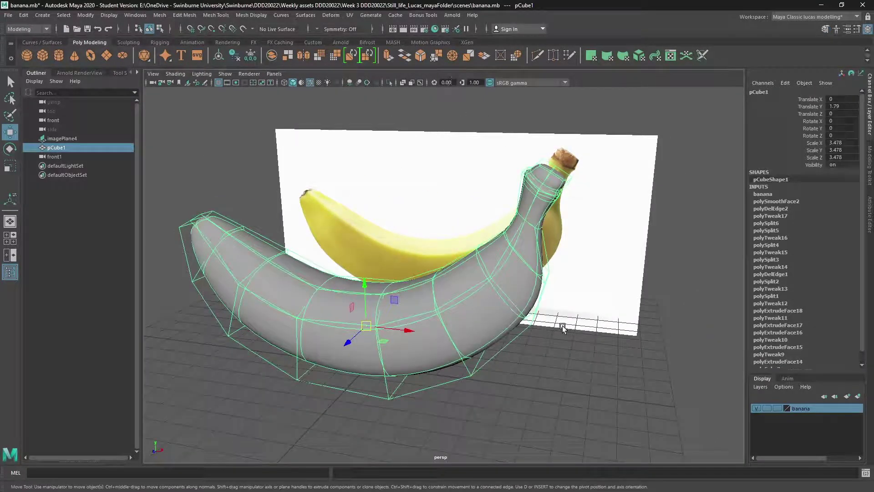
key("1")
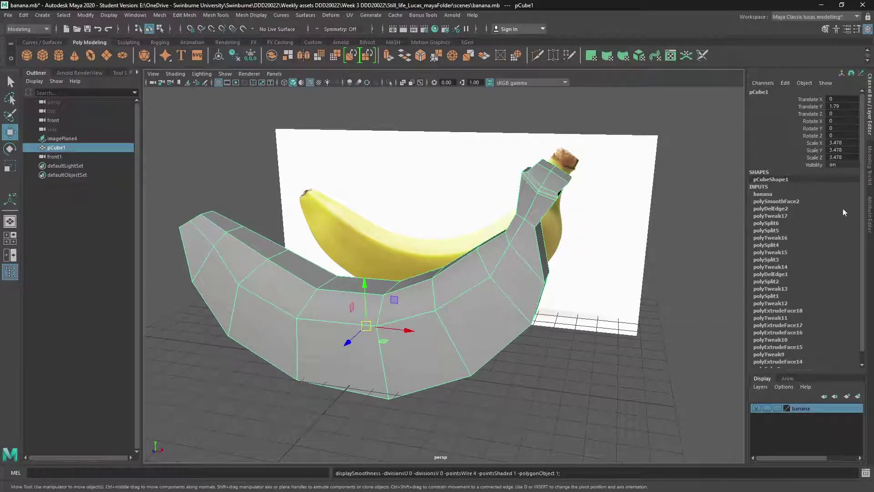
left_click(870, 171)
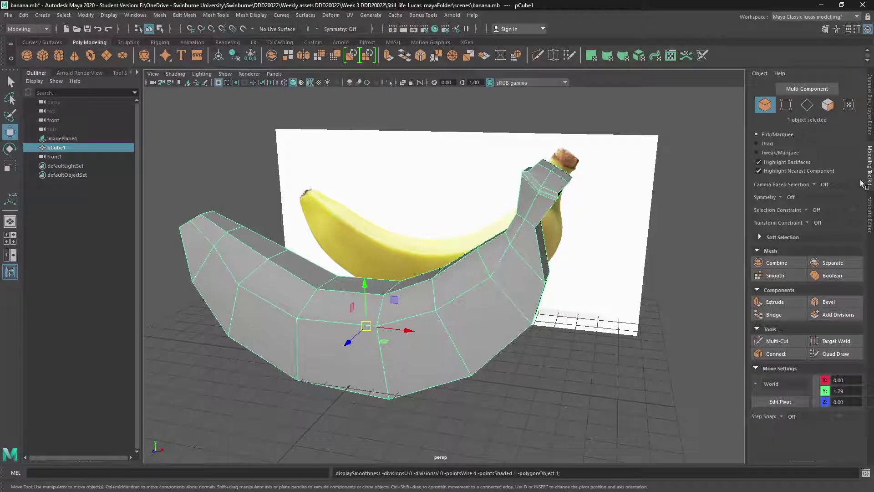
left_click(781, 276)
left_click(727, 419)
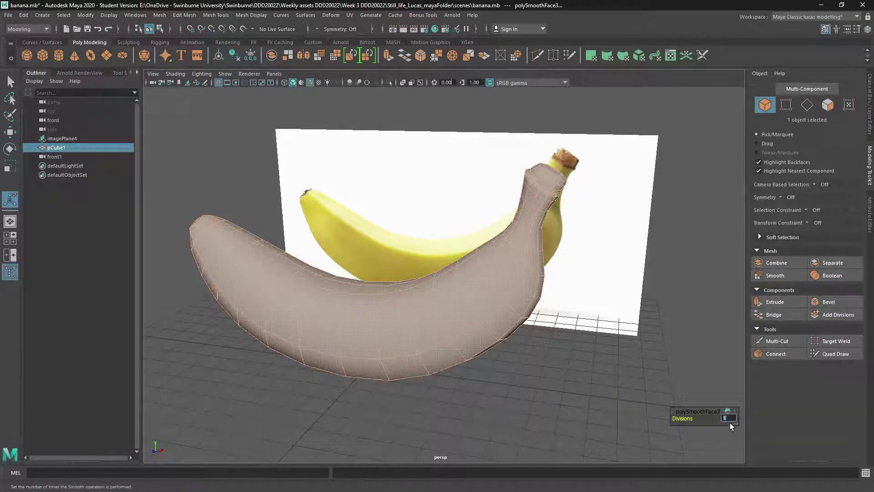
type("2")
key("Return")
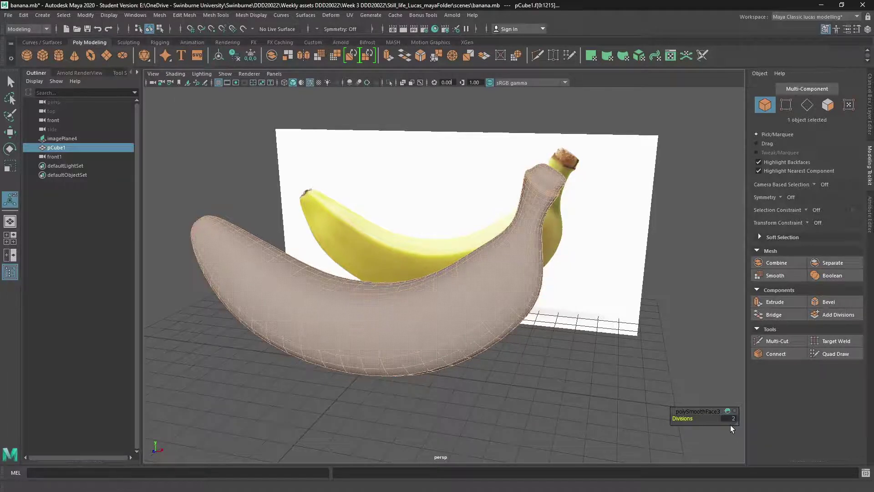
left_click(629, 365)
- Select the smoothed banana and delete its construction history
left_click(491, 337)
left_click_drag(490, 338, 520, 318, "alt")
middle_click_drag(520, 319, 527, 324, "alt")
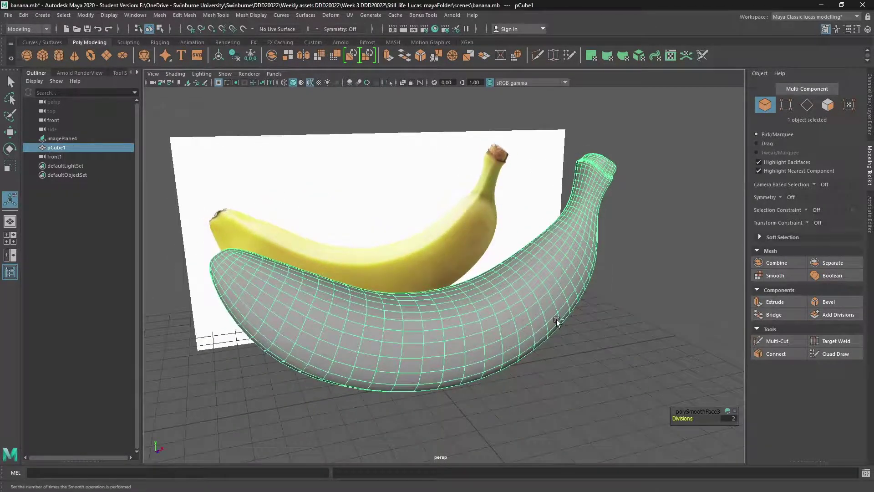
key("ctrl+a")
key("ctrl+a")
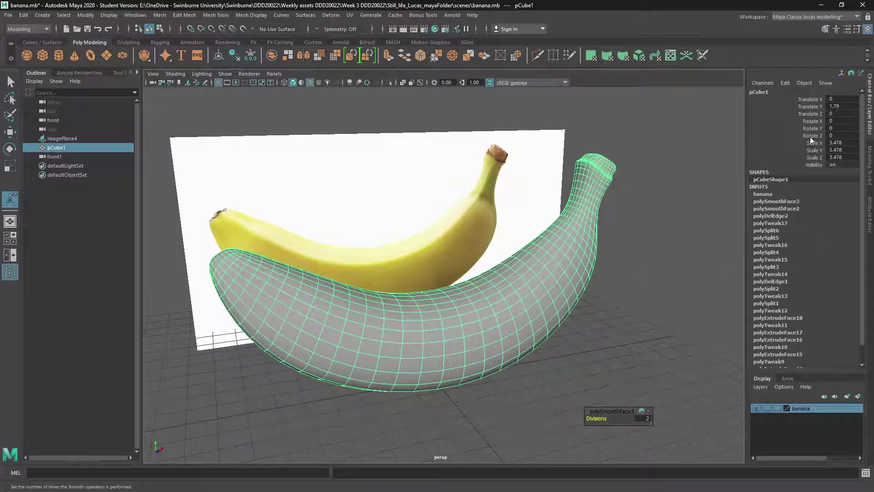
scroll(805, 257, "down", 2)
scroll(804, 260, "up", 2)
scroll(794, 305, "down", 1)
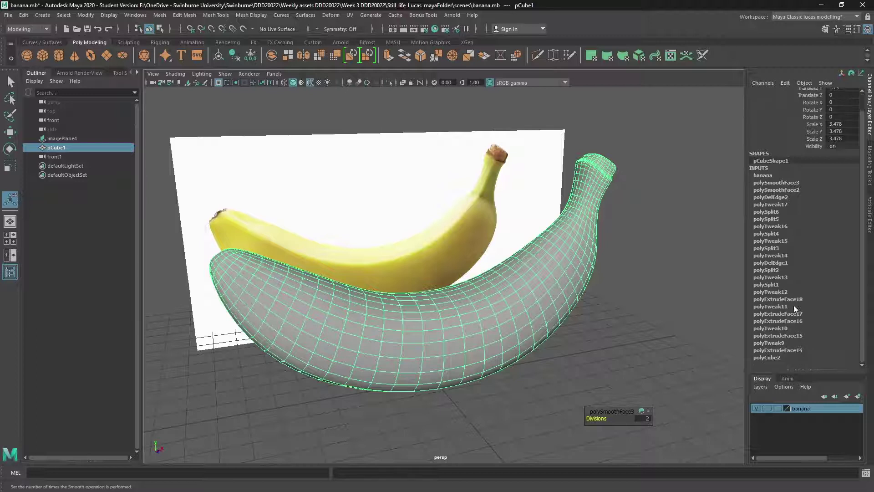
left_click(24, 15)
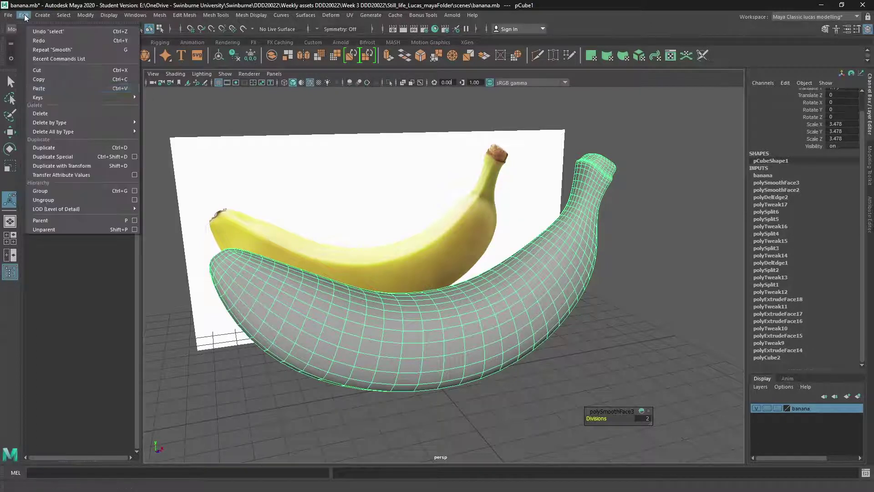
mouse_move(50, 122)
left_click(164, 122)
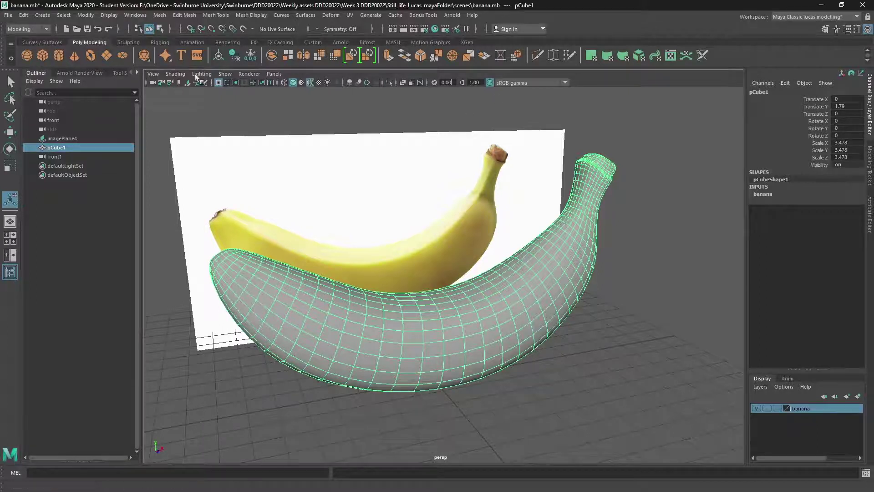
- Freeze the banana's transformations and activate the Move tool
left_click(87, 15)
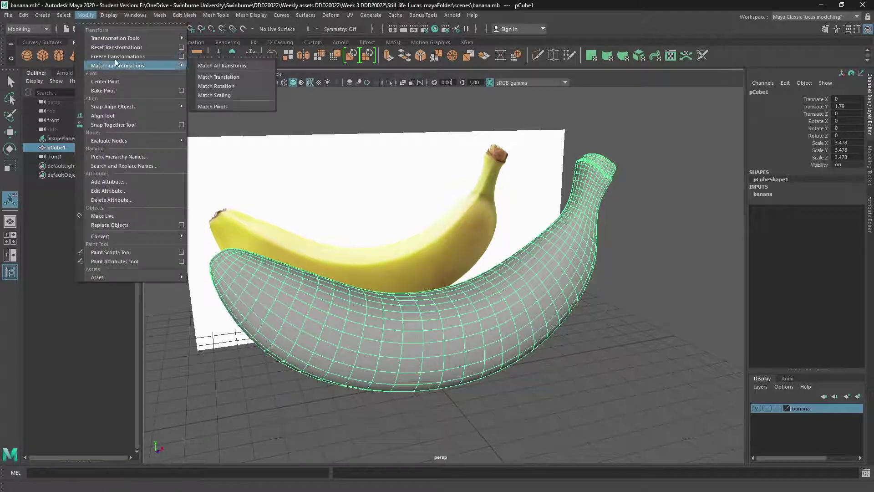
left_click(143, 59)
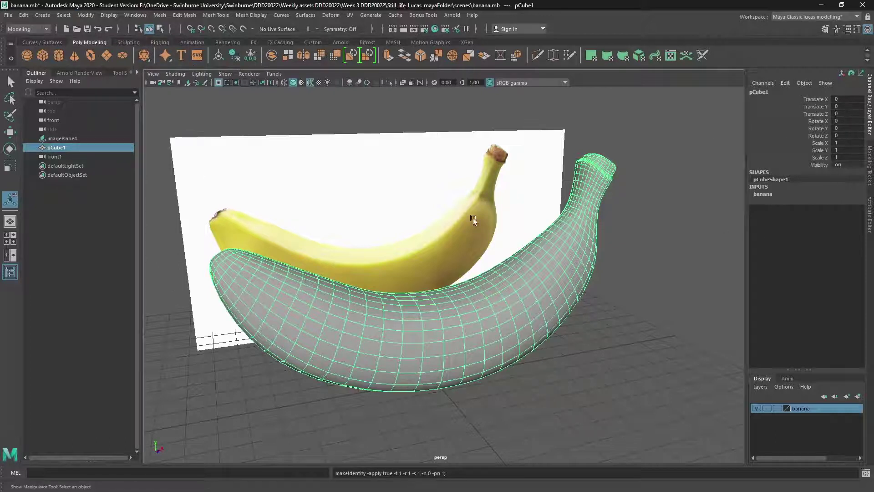
key("w")
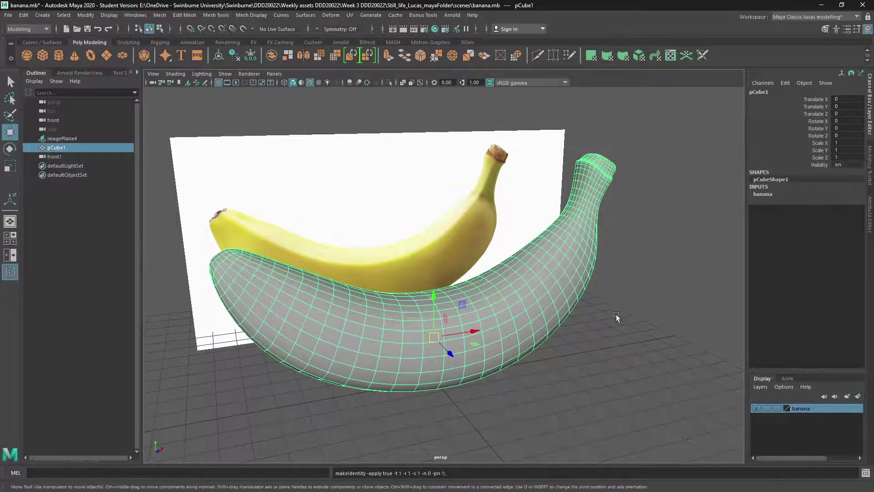
- Rename the banana object as banana_geo
left_click_drag(617, 316, 492, 299, "alt")
mouse_move(491, 298)
middle_mouse_down("alt")
mouse_move(512, 279)
mouse_move(507, 294)
middle_mouse_up("alt")
scroll(509, 279, "down", 2)
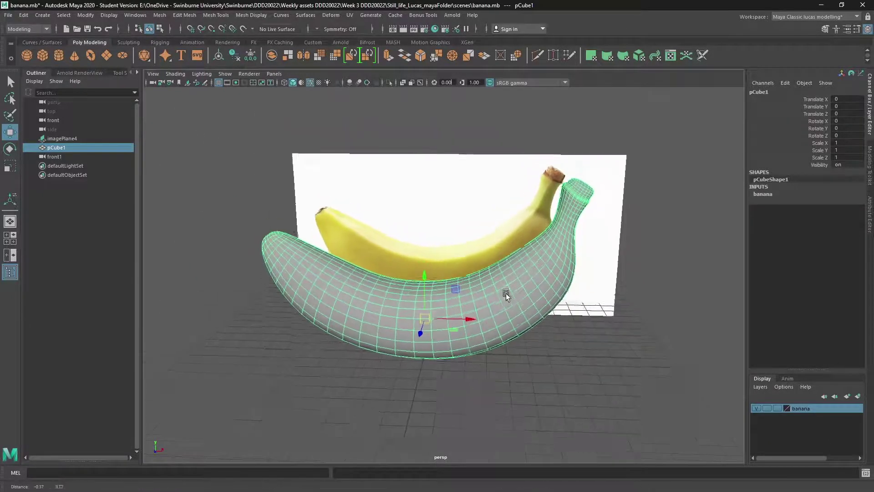
scroll(507, 294, "up", 2)
double_click(69, 149)
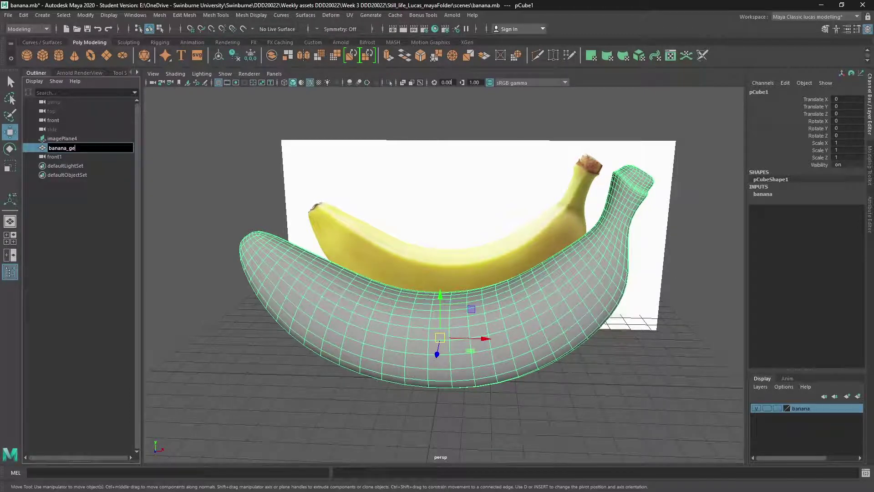
key("Return")
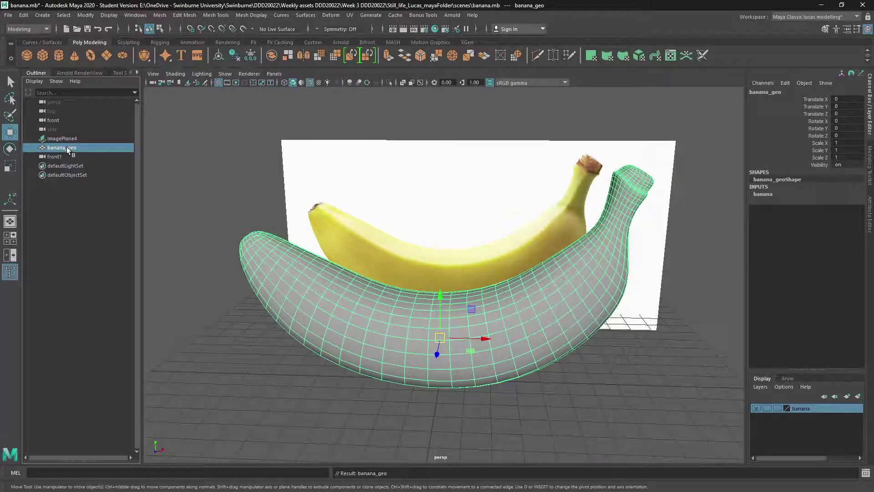
- Save the scene as banana.mb in Maya Binary format in the project's assets folder, accepting the student version notice
left_click(8, 14)
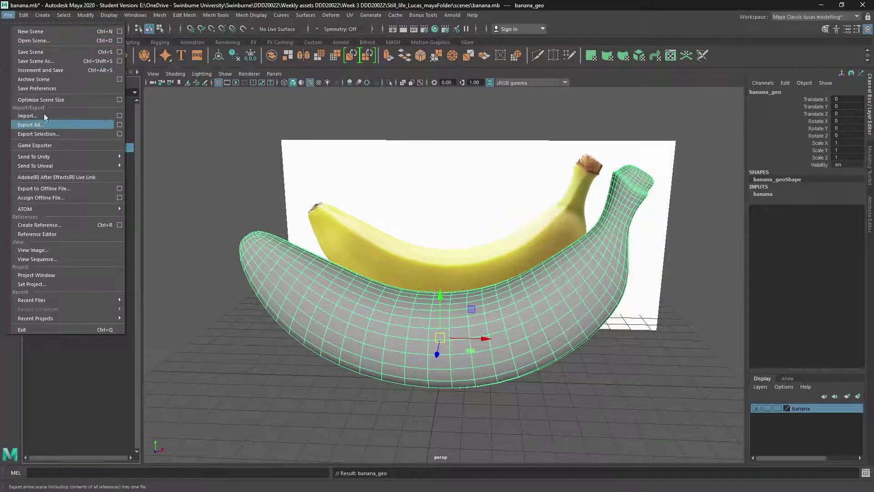
left_click(36, 61)
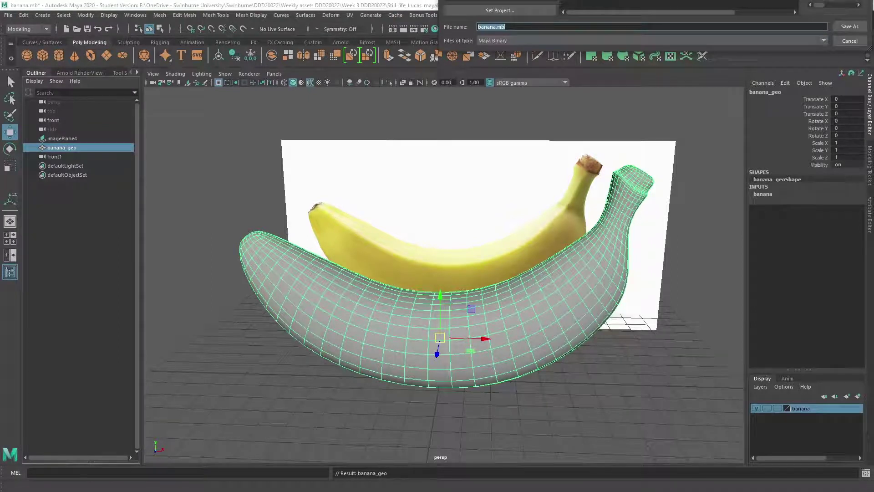
left_click(500, 0)
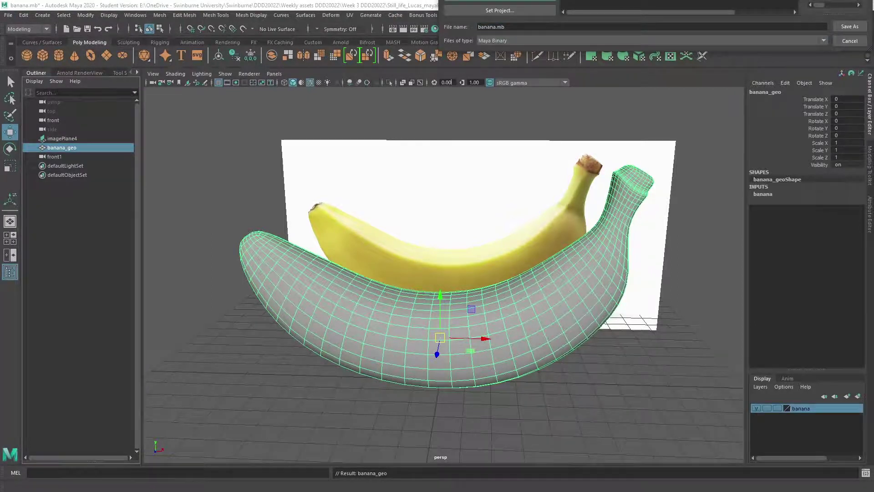
left_click_drag(686, 0, 418, 126)
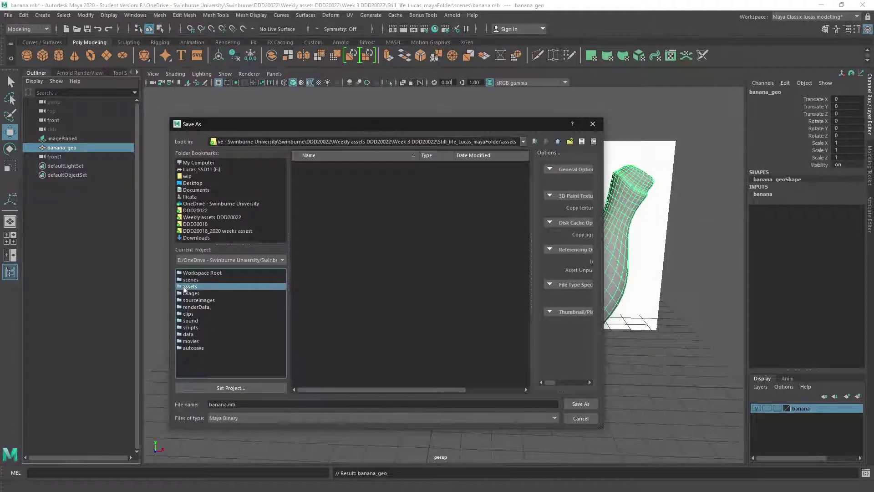
left_click(238, 403)
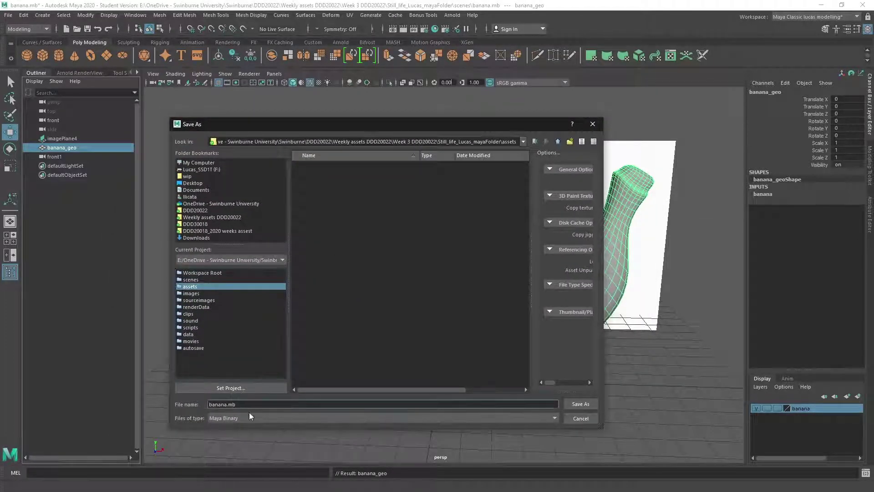
left_click(572, 409)
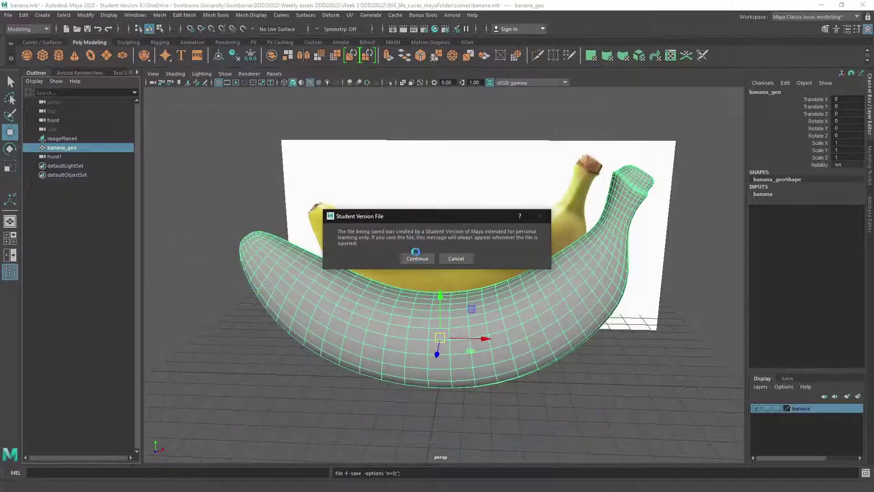
left_click(416, 255)
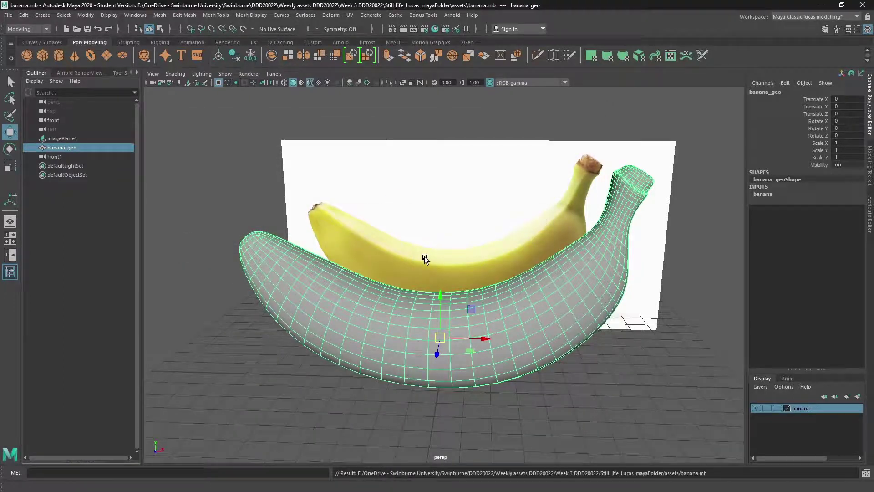